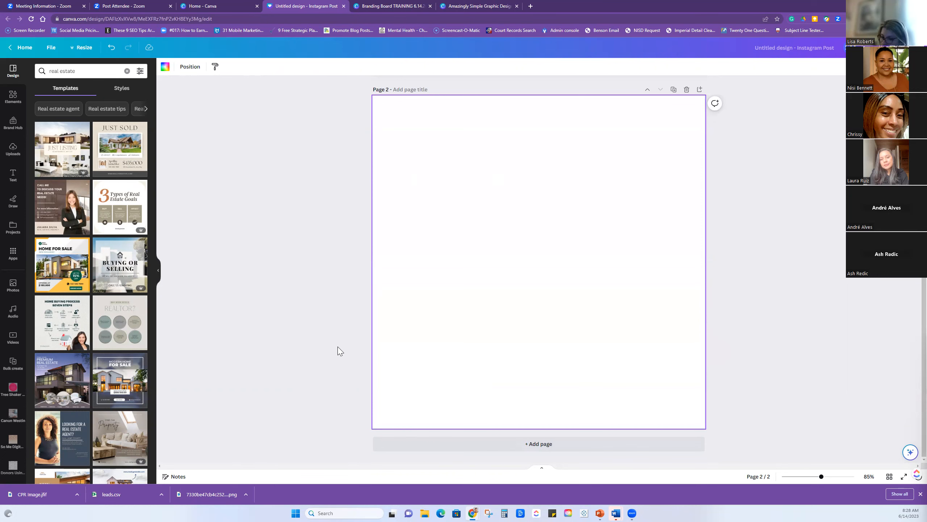
Apply the "Find the Property" real estate template to page 2 and look through its similar templates
{"action": "scroll", "coordinate": [86, 404], "scroll_direction": "down", "scroll_amount": 3}
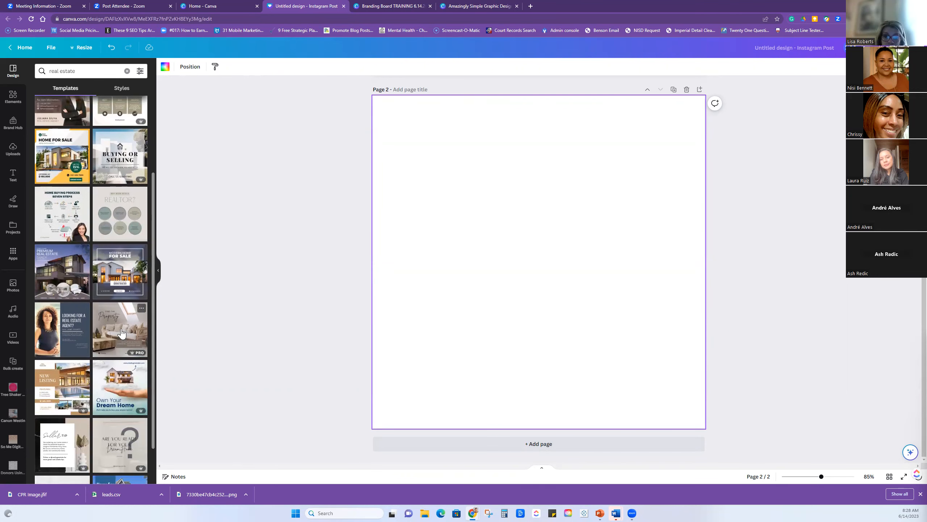
{"action": "left_click", "coordinate": [121, 333]}
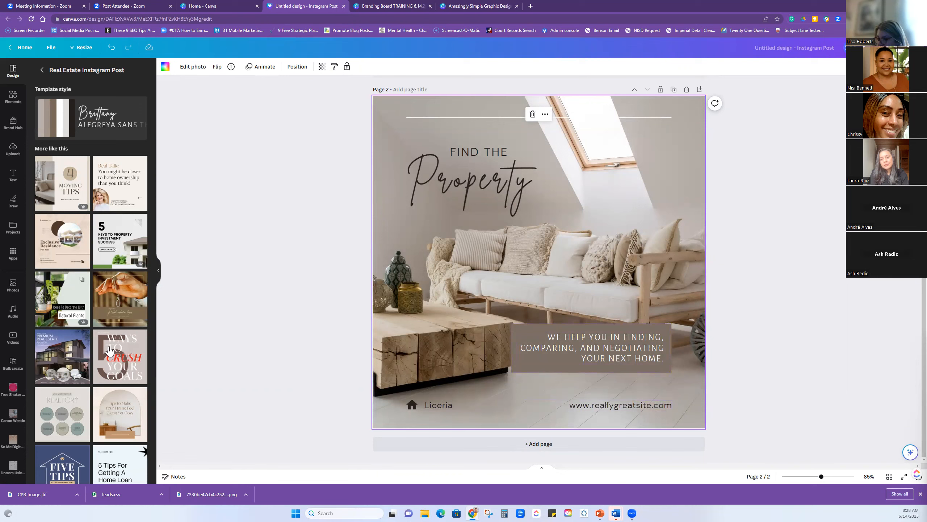
{"action": "scroll", "coordinate": [84, 361], "scroll_direction": "down", "scroll_amount": 4}
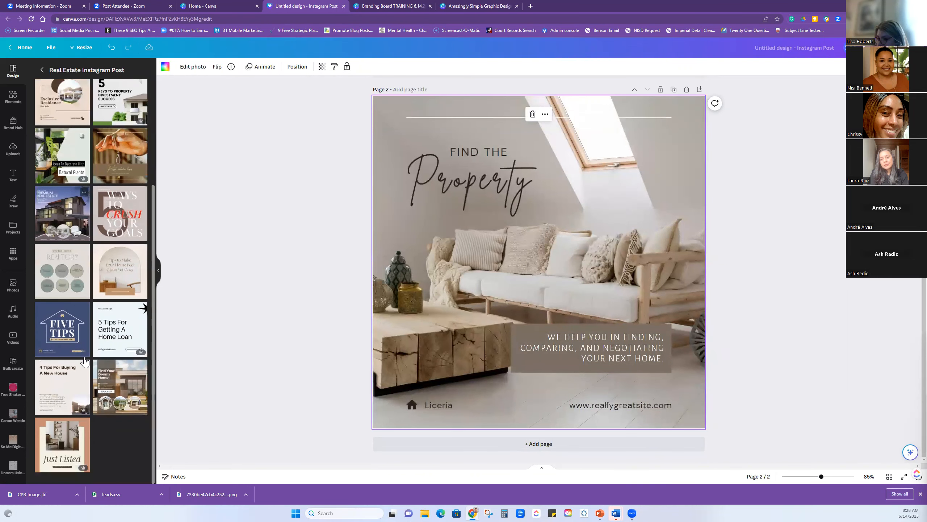
{"action": "scroll", "coordinate": [85, 361], "scroll_direction": "up", "scroll_amount": 5}
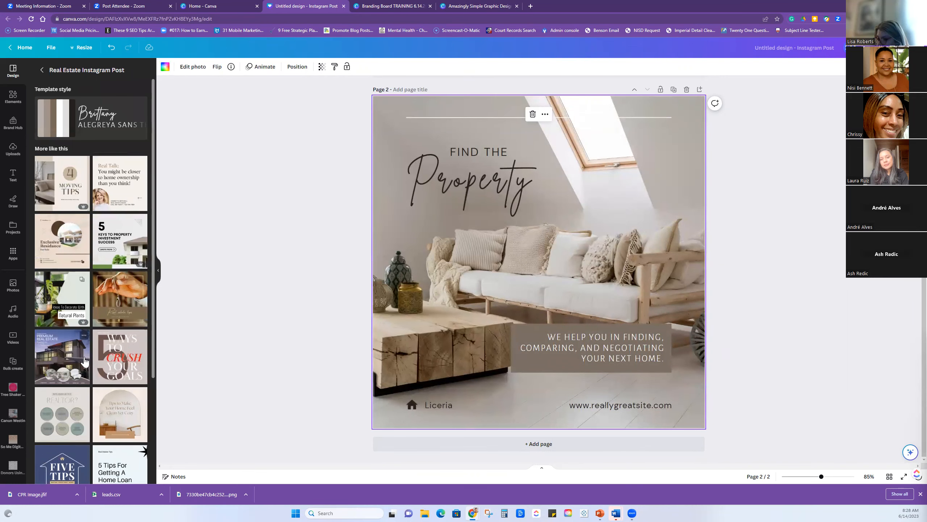
{"action": "left_click", "coordinate": [42, 70]}
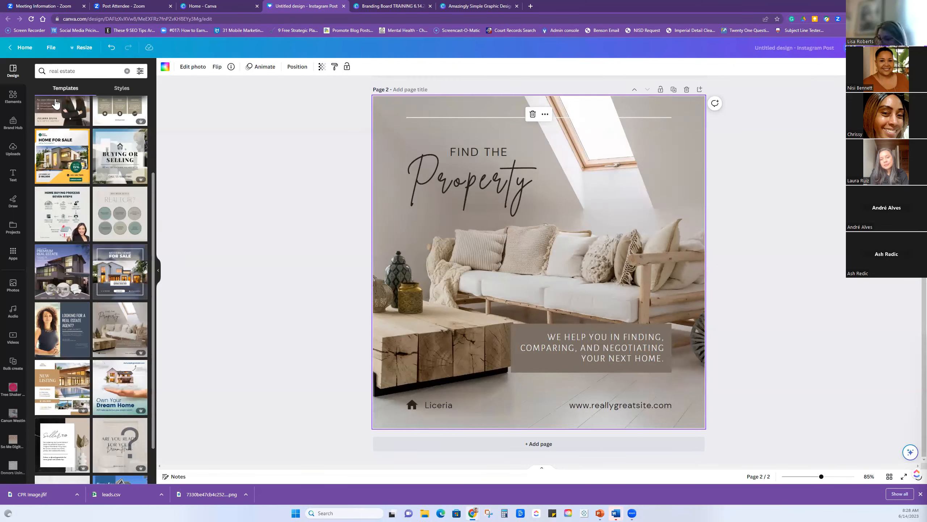
Add a third page and apply the grey "FAQ's" real estate template to it
{"action": "scroll", "coordinate": [55, 103], "scroll_direction": "down", "scroll_amount": 3}
{"action": "scroll", "coordinate": [62, 145], "scroll_direction": "down", "scroll_amount": 10}
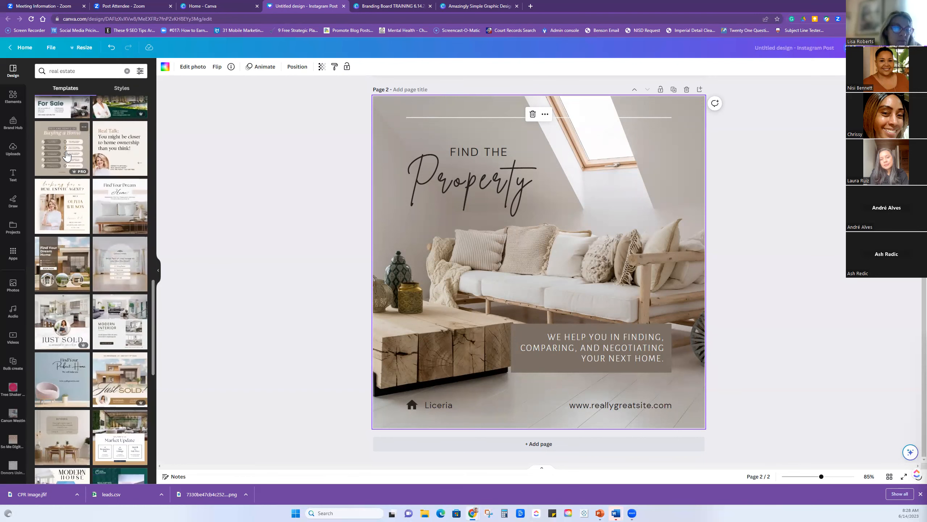
{"action": "scroll", "coordinate": [66, 156], "scroll_direction": "down", "scroll_amount": 7}
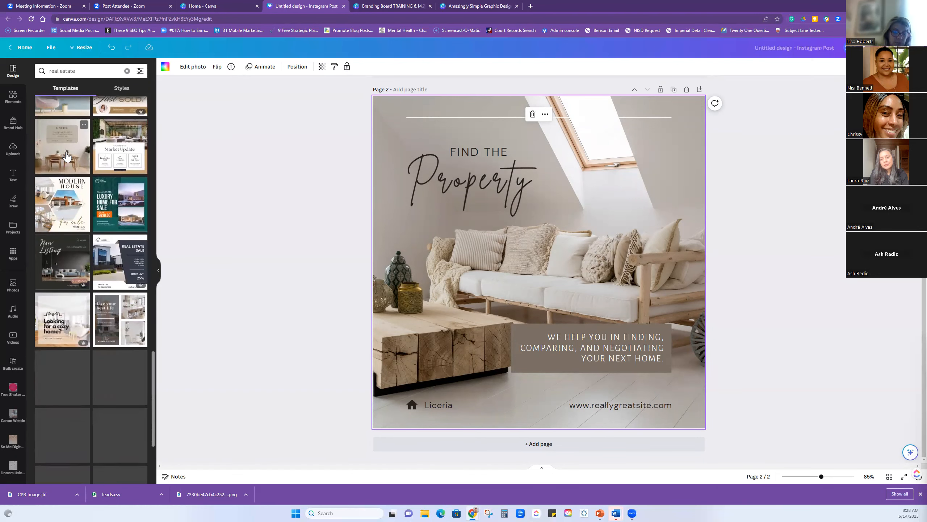
{"action": "scroll", "coordinate": [66, 156], "scroll_direction": "down", "scroll_amount": 5}
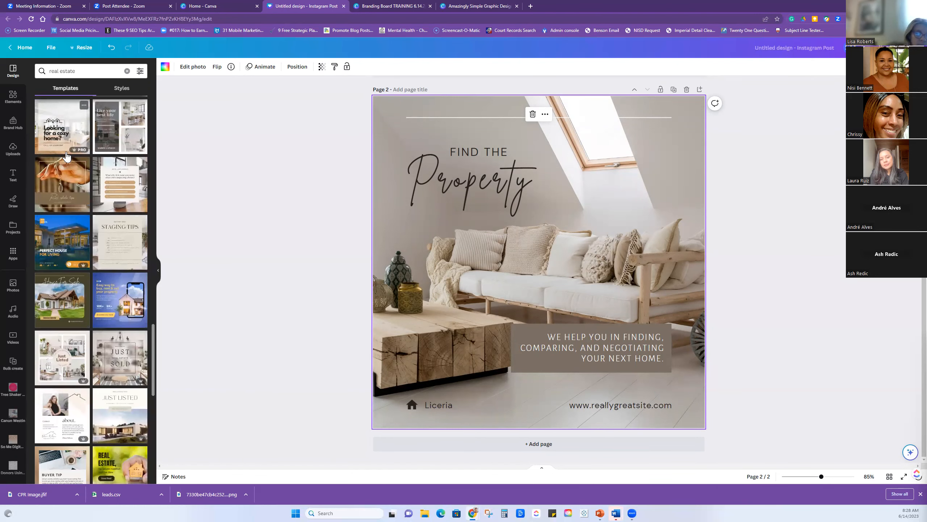
{"action": "scroll", "coordinate": [66, 157], "scroll_direction": "down", "scroll_amount": 5}
{"action": "scroll", "coordinate": [66, 156], "scroll_direction": "down", "scroll_amount": 4}
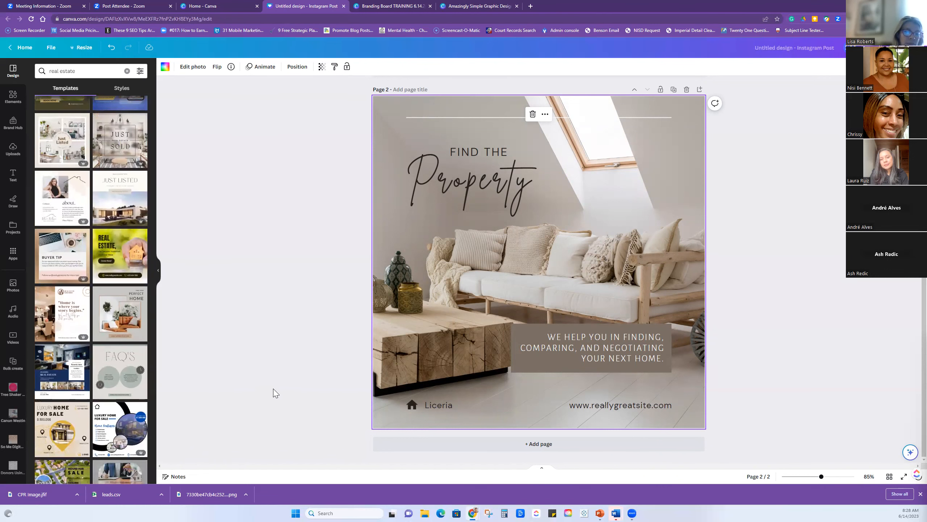
{"action": "left_click", "coordinate": [374, 441]}
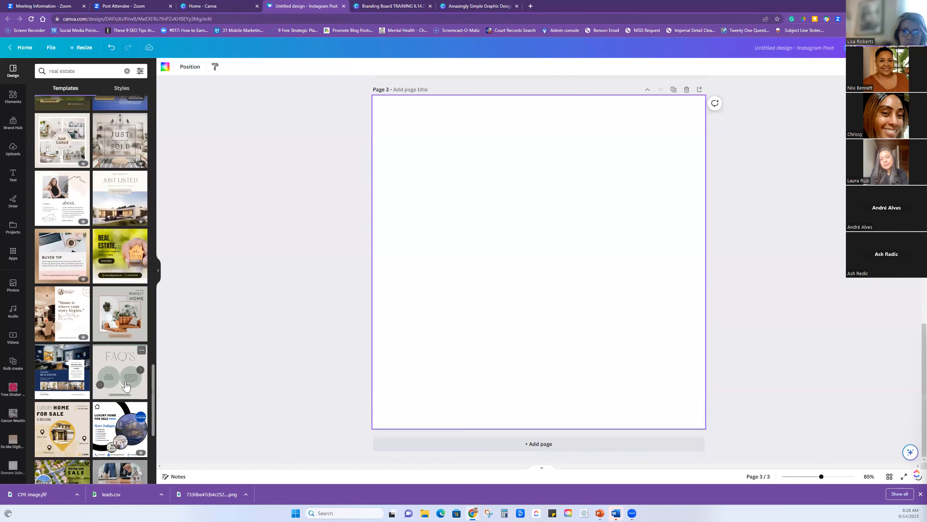
{"action": "left_click", "coordinate": [124, 385]}
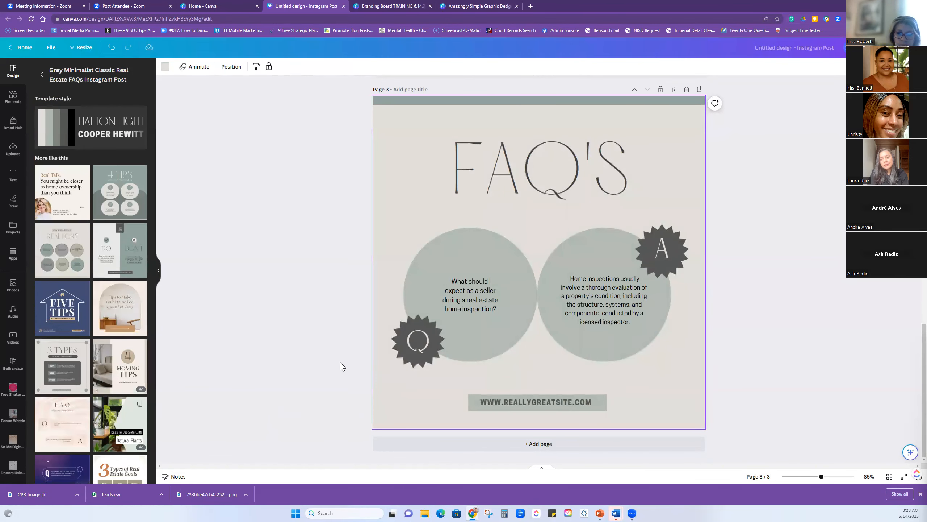
Add two more pages, using the related "Do / Don't" template for page 4 and "4 Tips" for page 5
{"action": "left_click", "coordinate": [417, 450]}
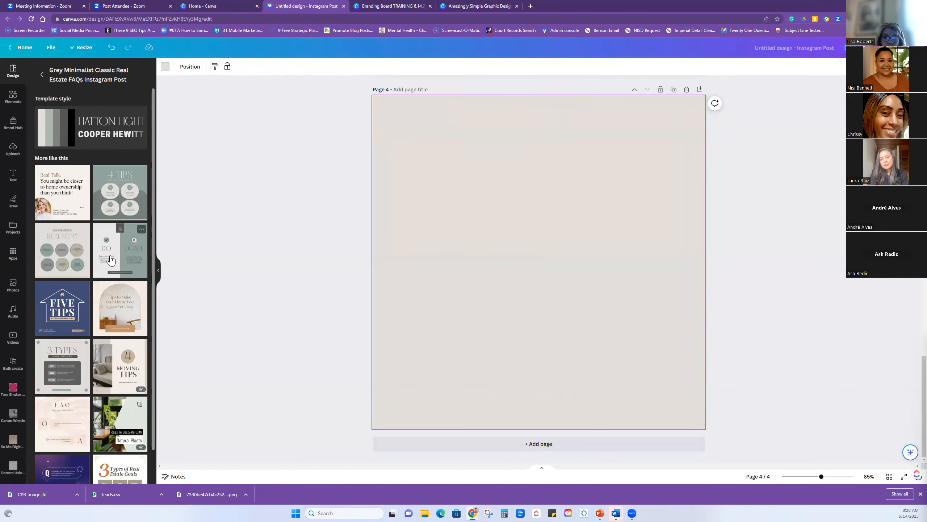
{"action": "left_click", "coordinate": [111, 260]}
{"action": "left_click", "coordinate": [417, 444]}
{"action": "left_click", "coordinate": [110, 260]}
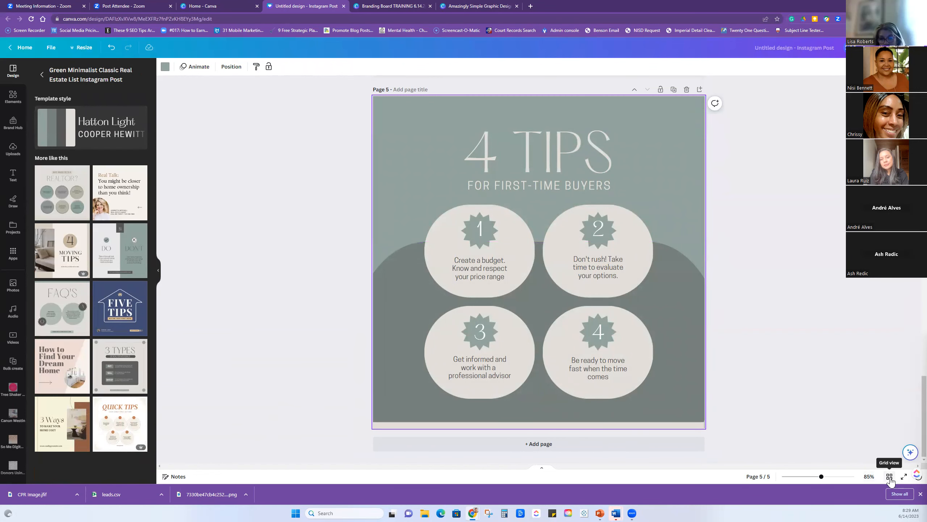
Show all pages of the Instagram post as a grid and review the Branding Board TRAINING 6.14.2023 design for comparison
{"action": "left_click", "coordinate": [889, 477]}
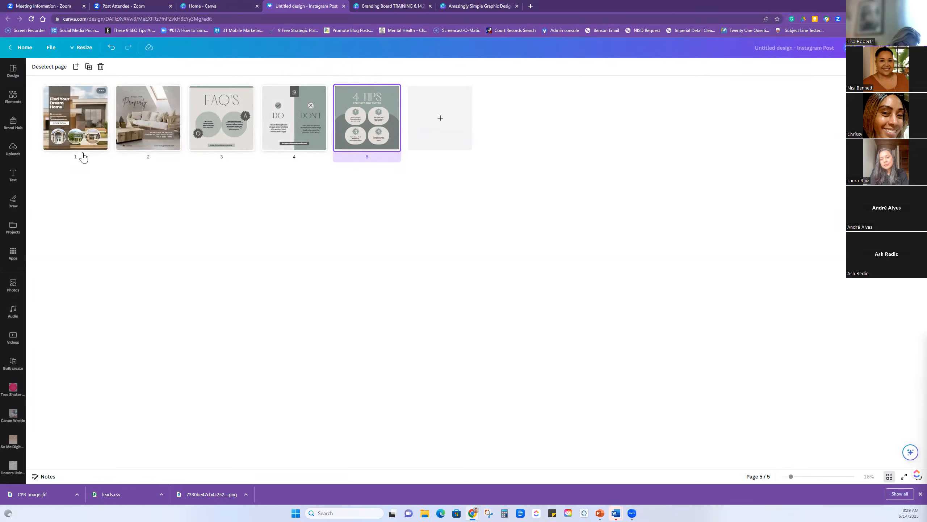
{"action": "left_click", "coordinate": [382, 8]}
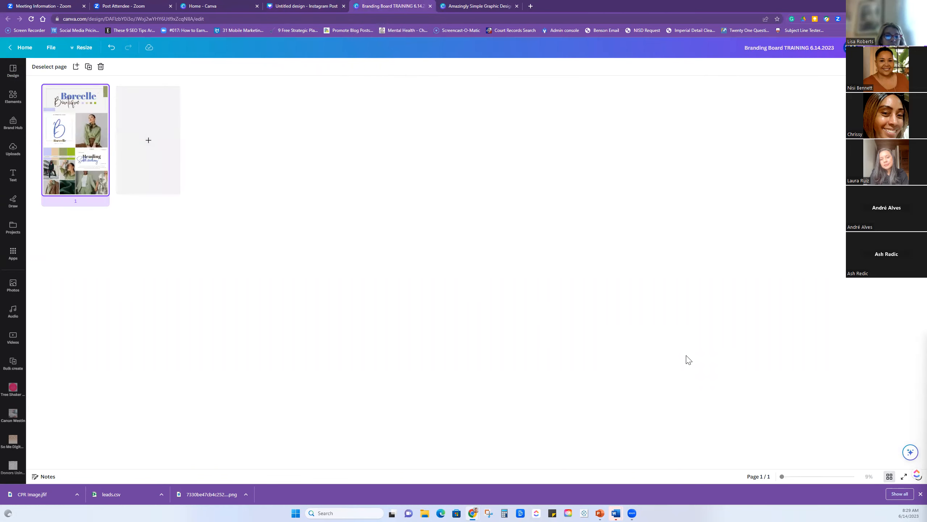
{"action": "left_click", "coordinate": [888, 477]}
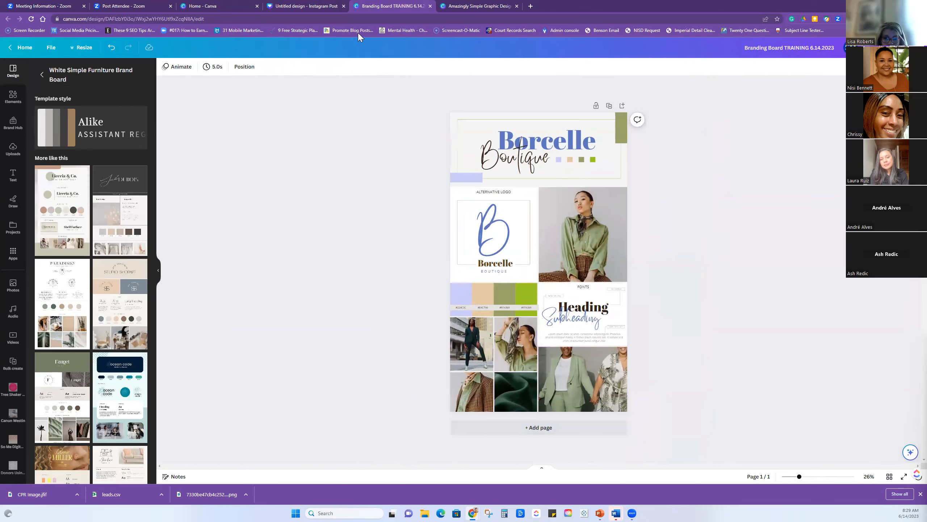
{"action": "left_click", "coordinate": [298, 8]}
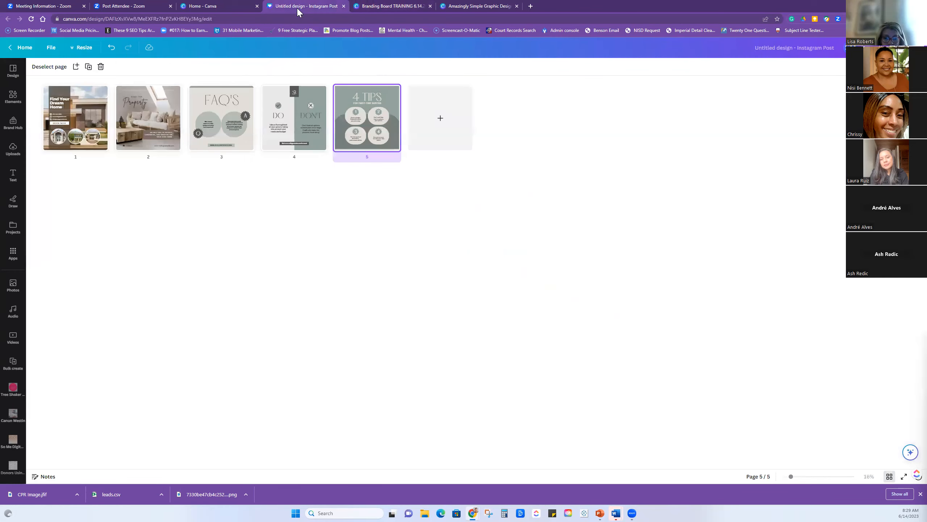
Duplicate the "Find Your Dream Home" page until there are 12 of them
{"action": "left_click", "coordinate": [95, 118]}
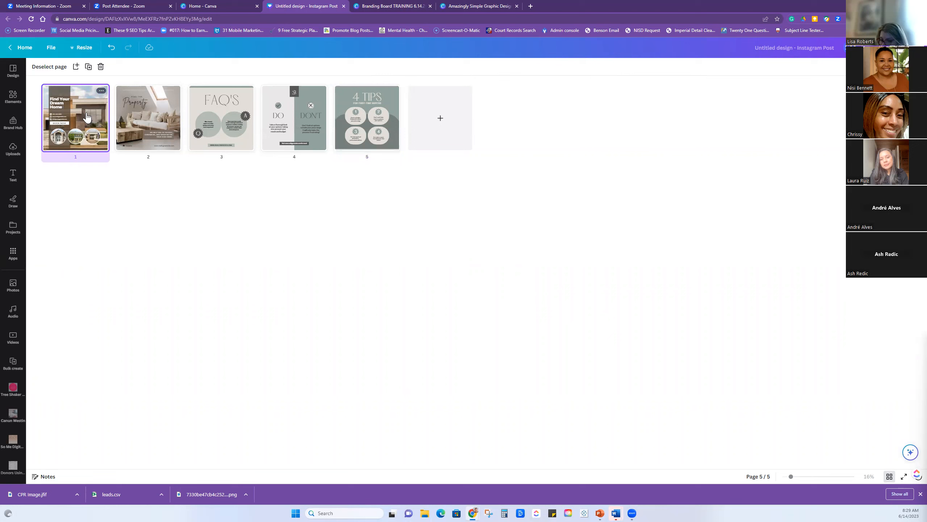
{"action": "left_click", "coordinate": [88, 67]}
{"action": "left_click", "coordinate": [88, 67]}
{"action": "left_click", "coordinate": [88, 67]}
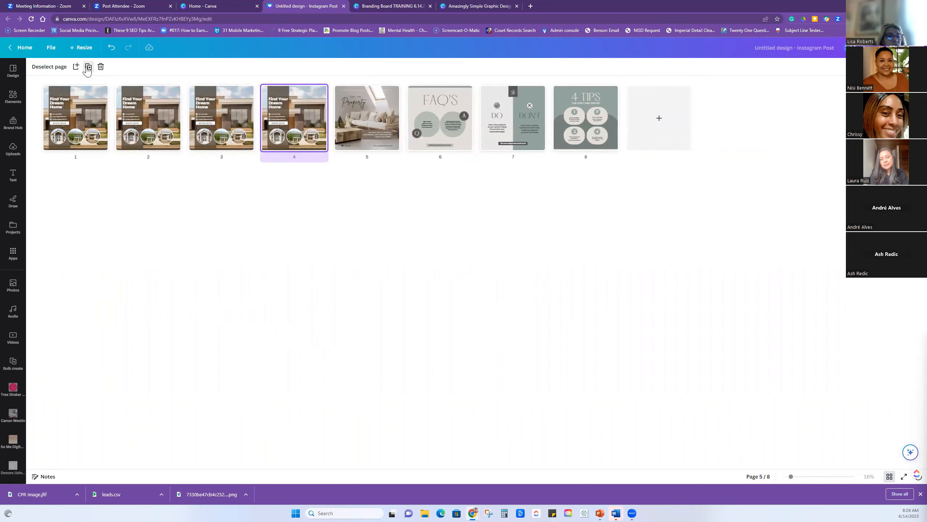
{"action": "left_click", "coordinate": [88, 67]}
{"action": "left_click", "coordinate": [88, 67]}
{"action": "left_click", "coordinate": [87, 67]}
Duplicate the "Find the Property" page until there are 12 of them
{"action": "left_click", "coordinate": [79, 203]}
{"action": "left_click", "coordinate": [87, 68]}
{"action": "left_click", "coordinate": [87, 68]}
Duplicate the "FAQ's" page until there are 12 of them
{"action": "left_click", "coordinate": [80, 281]}
{"action": "left_click", "coordinate": [88, 68]}
{"action": "left_click", "coordinate": [87, 68]}
{"action": "left_click", "coordinate": [88, 68]}
{"action": "left_click", "coordinate": [87, 67]}
{"action": "left_click", "coordinate": [87, 67]}
{"action": "left_click", "coordinate": [88, 68]}
{"action": "left_click", "coordinate": [87, 67]}
{"action": "left_click", "coordinate": [87, 67]}
{"action": "left_click", "coordinate": [87, 68]}
{"action": "left_click", "coordinate": [87, 68]}
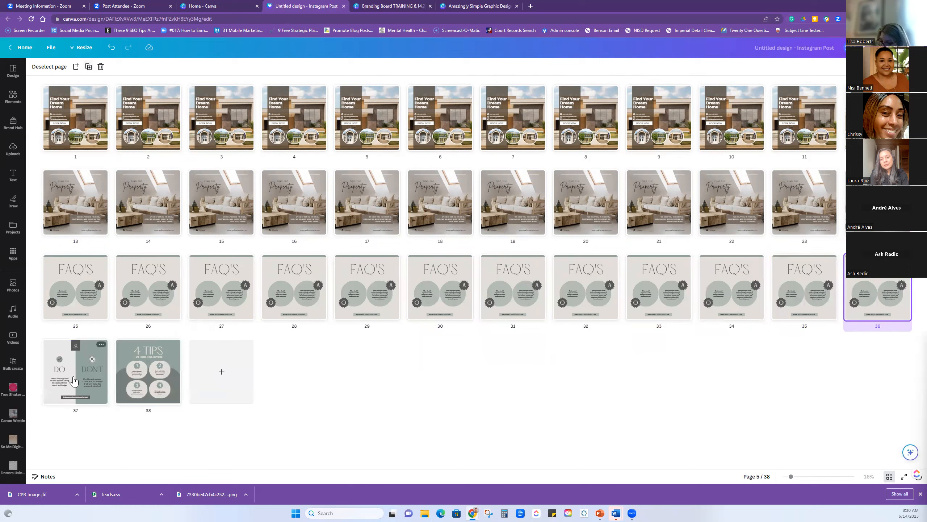
Duplicate the "Do / Don't" page until there are 12 of them
{"action": "left_click", "coordinate": [74, 381]}
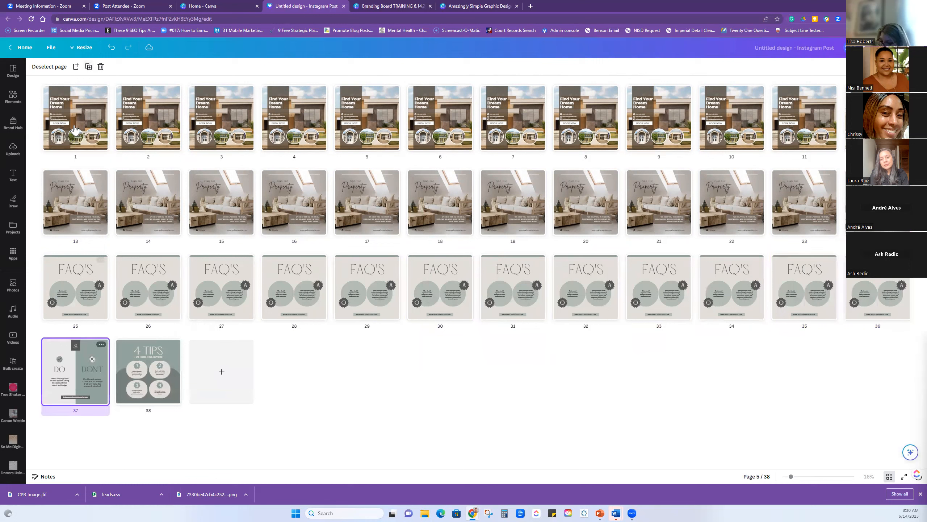
{"action": "left_click", "coordinate": [88, 67]}
{"action": "left_click", "coordinate": [88, 68]}
{"action": "left_click", "coordinate": [88, 68]}
{"action": "left_click", "coordinate": [88, 68]}
{"action": "left_click", "coordinate": [88, 68]}
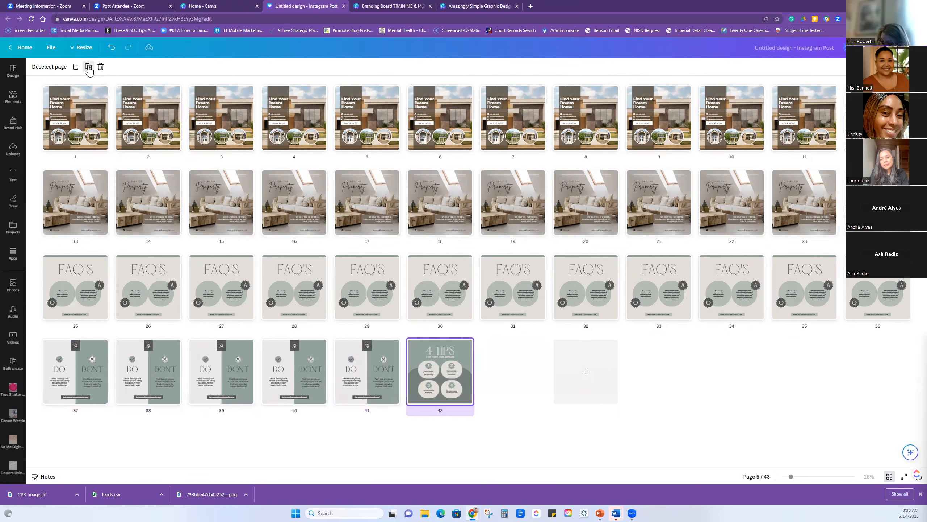
{"action": "left_click", "coordinate": [88, 68]}
{"action": "left_click", "coordinate": [88, 68]}
{"action": "left_click", "coordinate": [88, 68]}
{"action": "left_click", "coordinate": [88, 67]}
{"action": "left_click", "coordinate": [88, 68]}
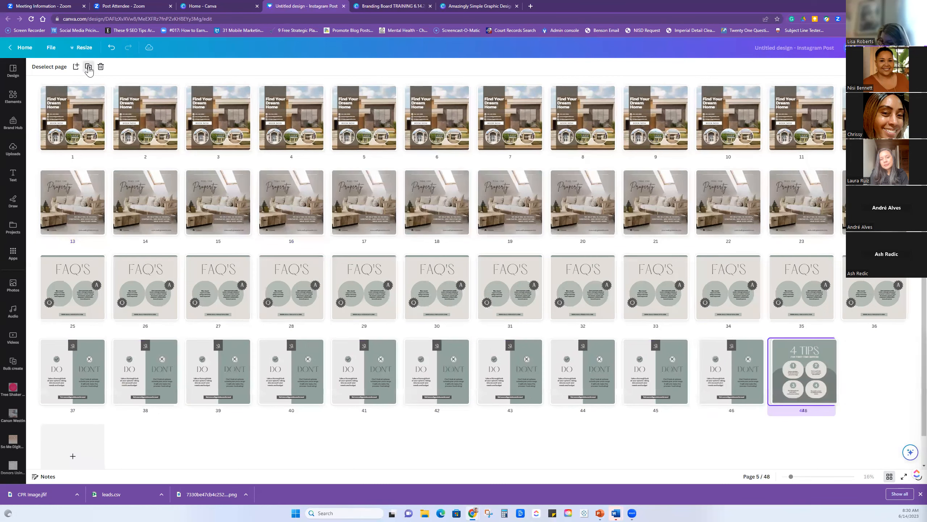
{"action": "left_click", "coordinate": [88, 67]}
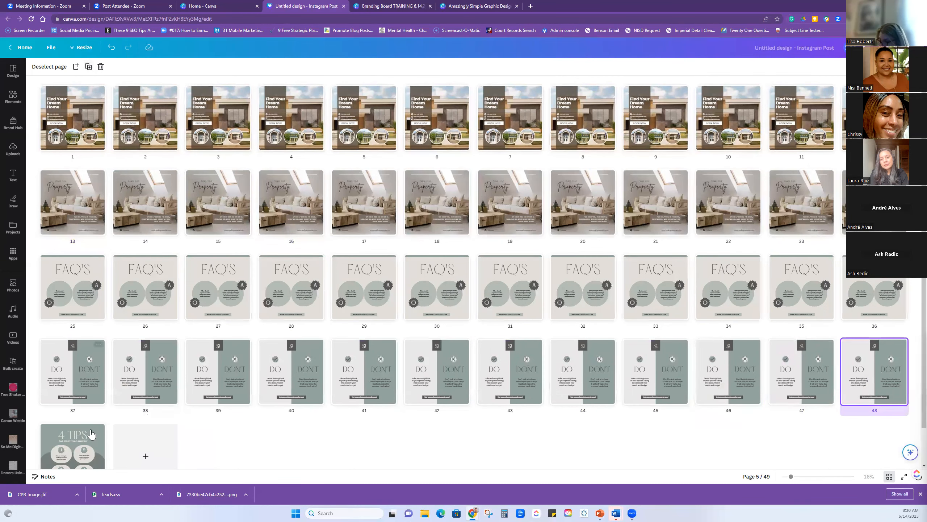
Duplicate the "4 Tips" page until there are 12 of them, filling pages 49 to 60
{"action": "left_click", "coordinate": [91, 434]}
{"action": "left_click", "coordinate": [88, 68]}
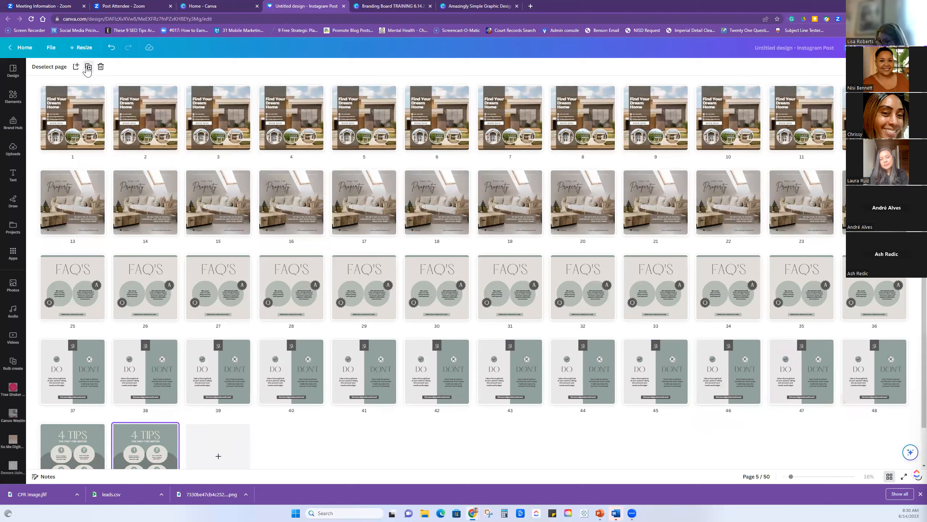
{"action": "left_click", "coordinate": [88, 68]}
{"action": "left_click", "coordinate": [88, 68]}
{"action": "left_click", "coordinate": [88, 68]}
{"action": "left_click", "coordinate": [88, 67]}
{"action": "left_click", "coordinate": [88, 67]}
{"action": "left_click", "coordinate": [88, 67]}
{"action": "left_click", "coordinate": [88, 67]}
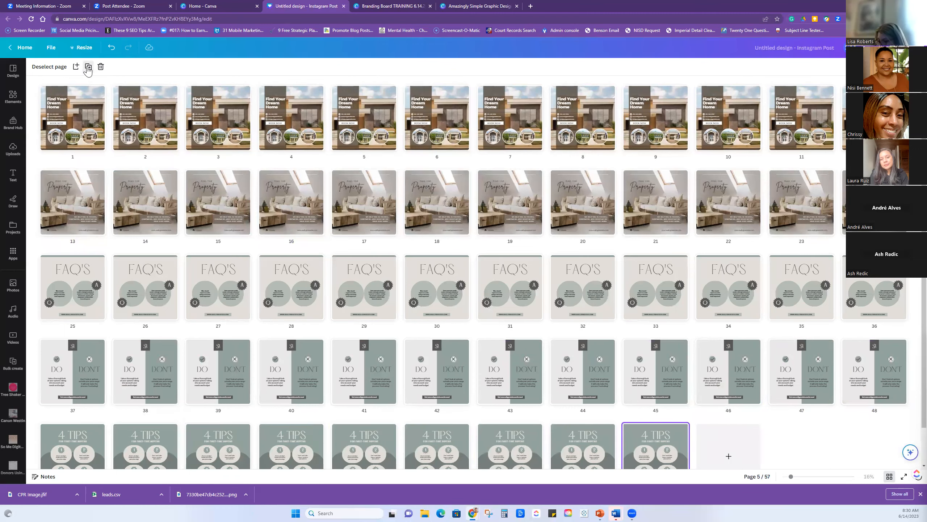
{"action": "left_click", "coordinate": [88, 67]}
{"action": "left_click", "coordinate": [88, 68]}
{"action": "left_click", "coordinate": [88, 68]}
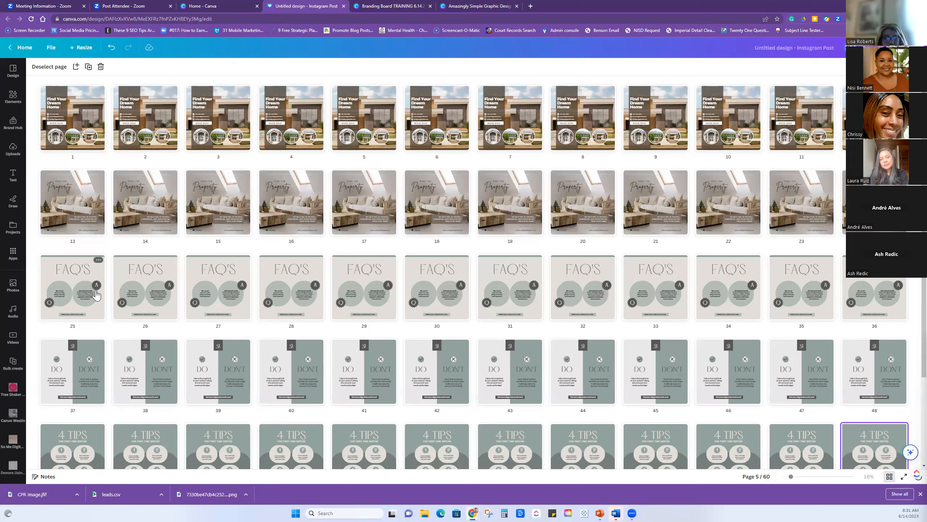
Rename the design as TEMPLATE PAGE and open page 1 for editing
{"action": "left_click", "coordinate": [784, 50]}
{"action": "type", "text": "TEMPLATE PAGE"}
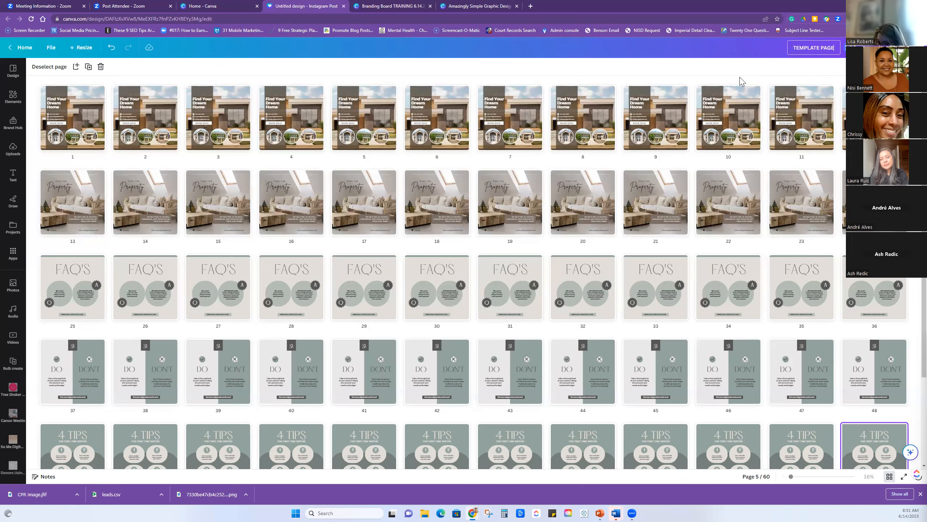
{"action": "left_click", "coordinate": [73, 111]}
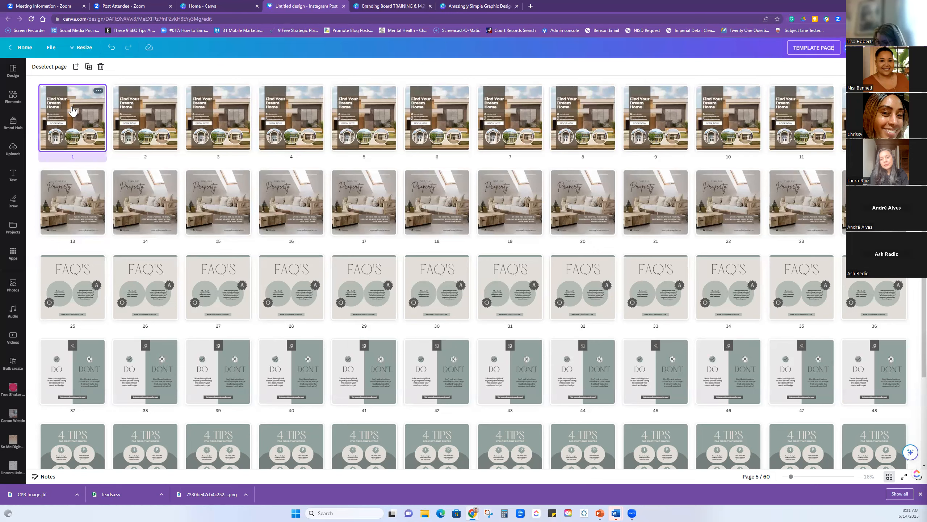
{"action": "double_click", "coordinate": [74, 110]}
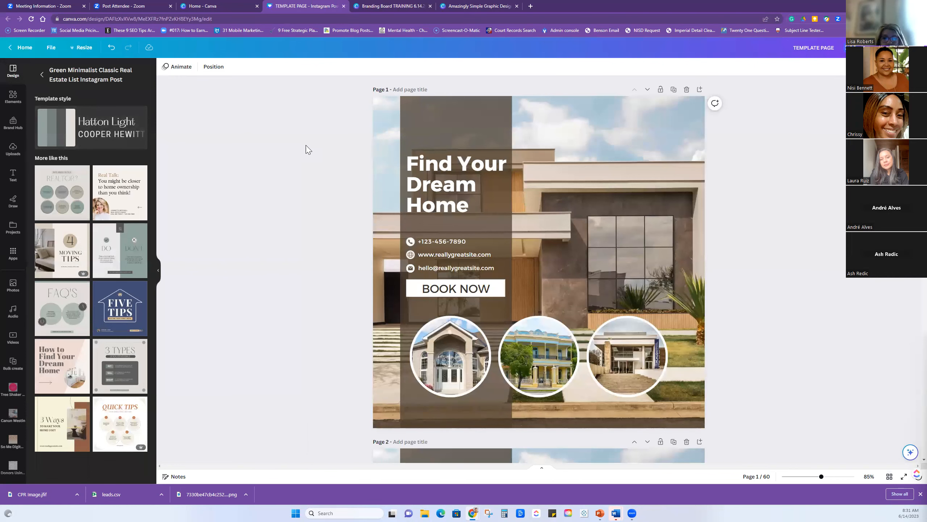
Recolor page 1's brown vertical panel with the light lavender CPR brand color, apply the change to all pages, and return to the page grid
{"action": "left_click", "coordinate": [460, 126]}
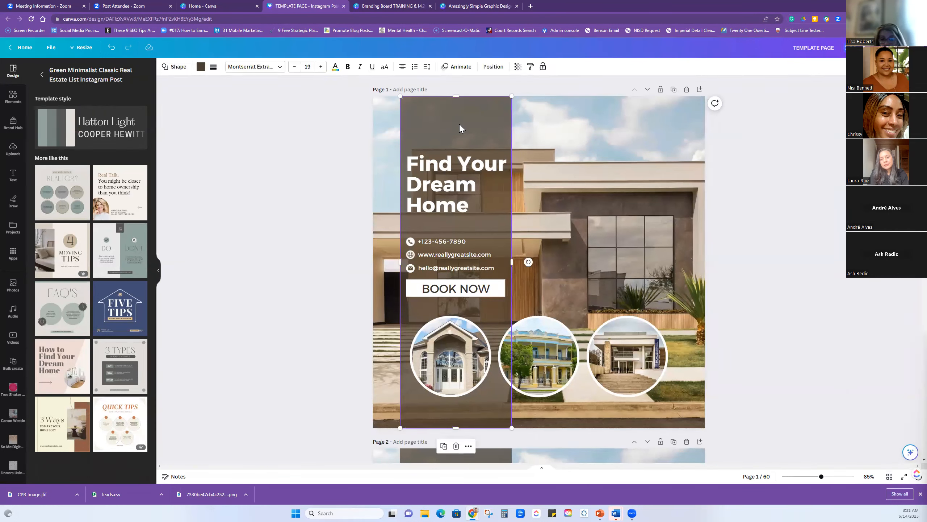
{"action": "left_click", "coordinate": [201, 67]}
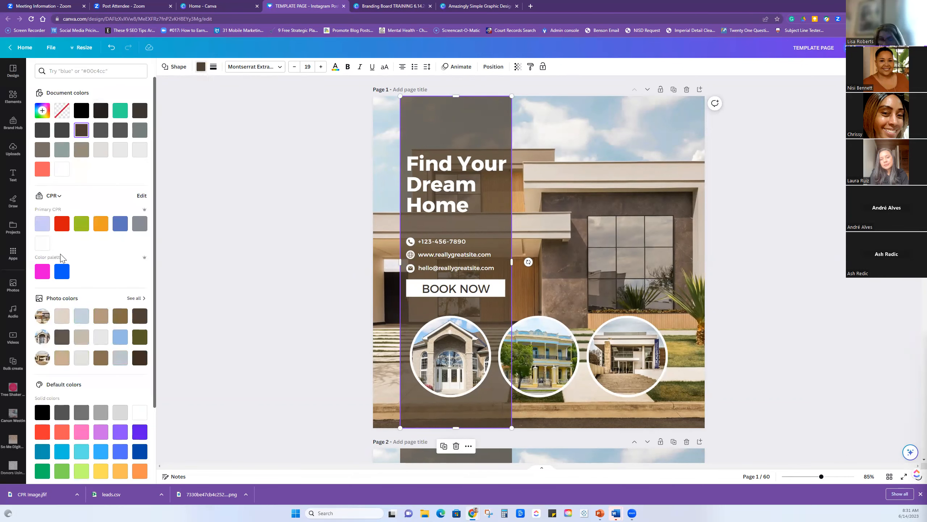
{"action": "left_click", "coordinate": [43, 224]}
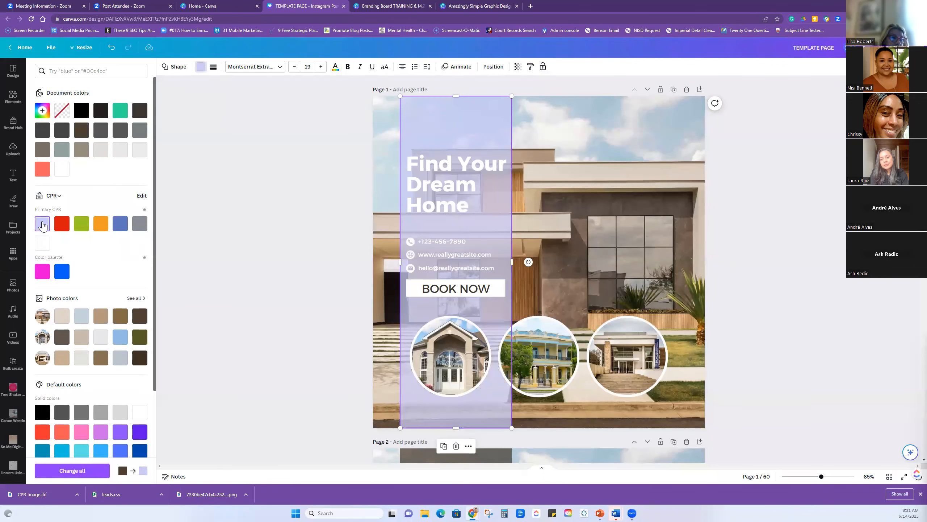
{"action": "left_click", "coordinate": [84, 469]}
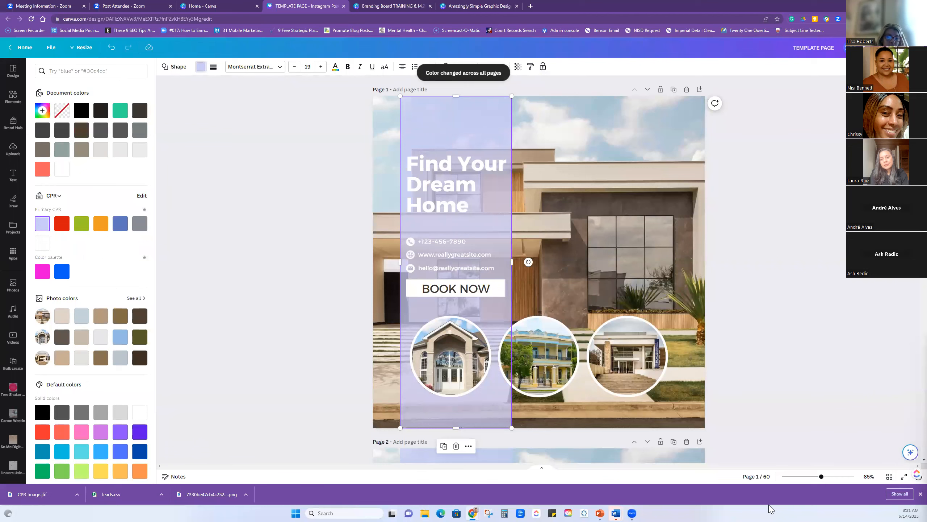
{"action": "left_click", "coordinate": [889, 476]}
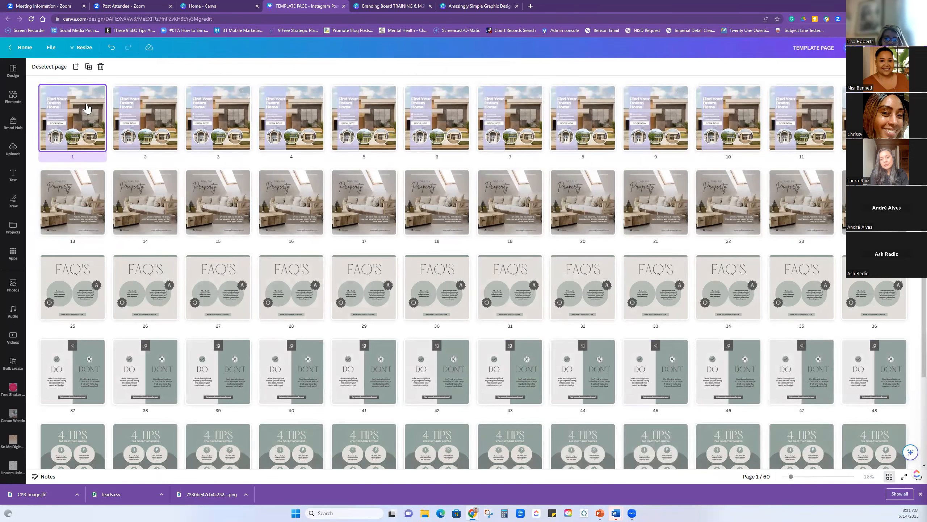
Set page 1's BOOK NOW text to the CPR brand font Porcelain and replace Montserrat Classic with it across the whole design
{"action": "left_click", "coordinate": [888, 477]}
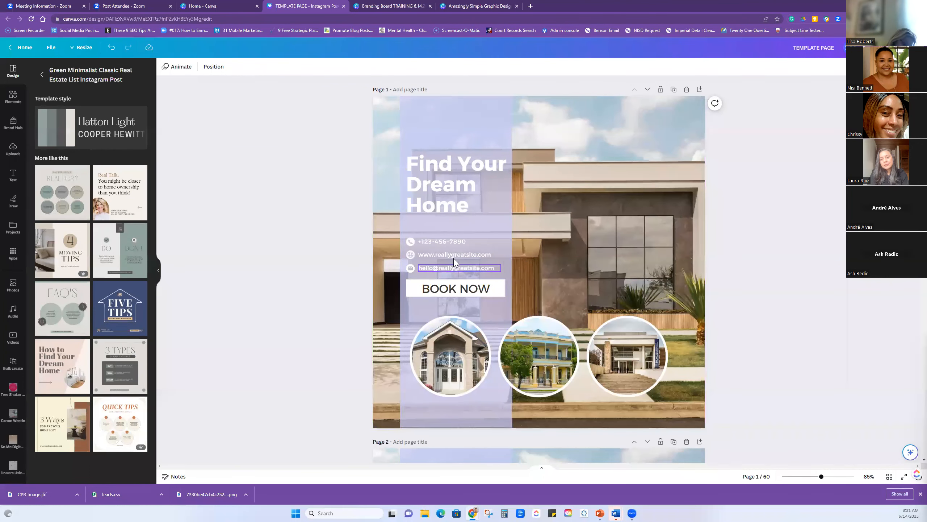
{"action": "left_click", "coordinate": [454, 291]}
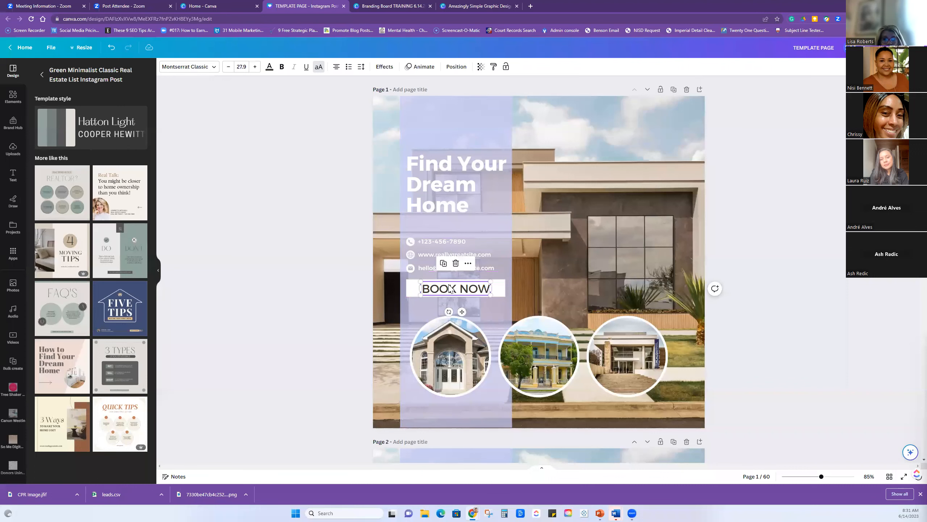
{"action": "left_click", "coordinate": [178, 66]}
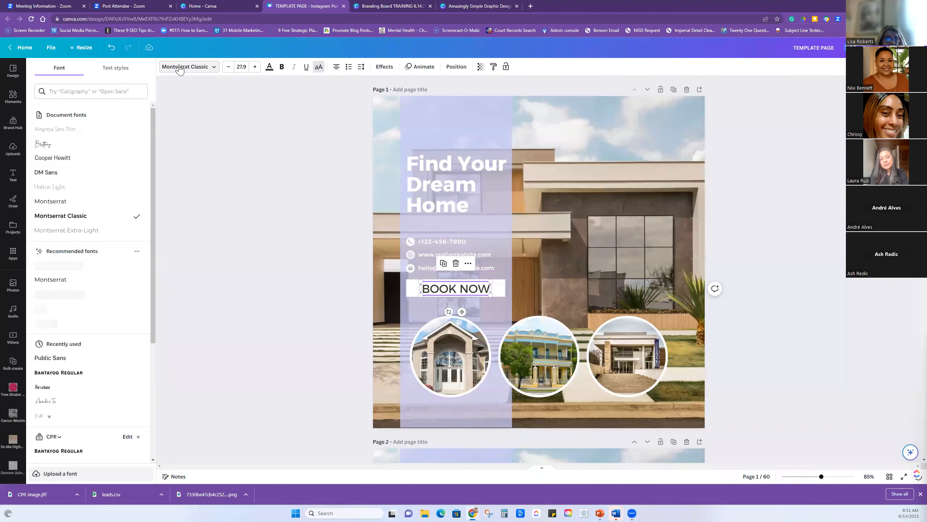
{"action": "scroll", "coordinate": [86, 168], "scroll_direction": "down", "scroll_amount": 6}
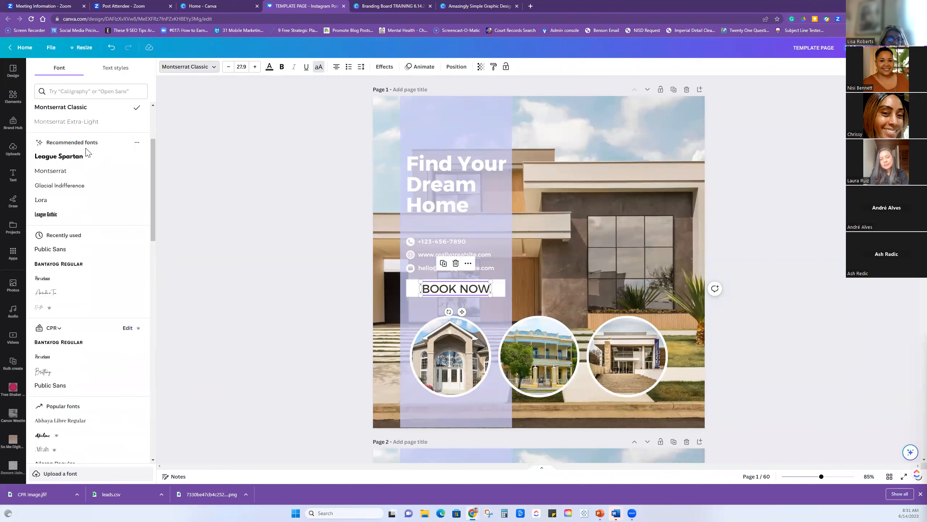
{"action": "scroll", "coordinate": [87, 171], "scroll_direction": "down", "scroll_amount": 1}
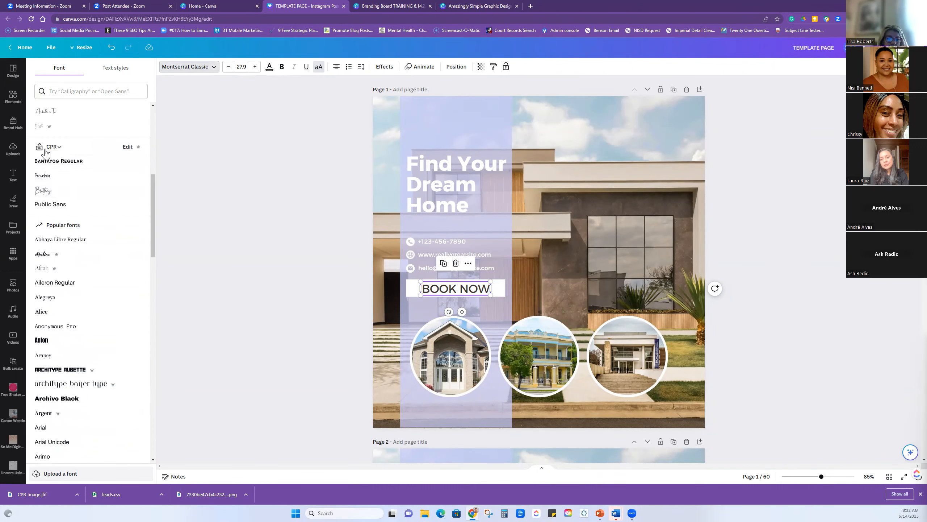
{"action": "left_click", "coordinate": [44, 176]}
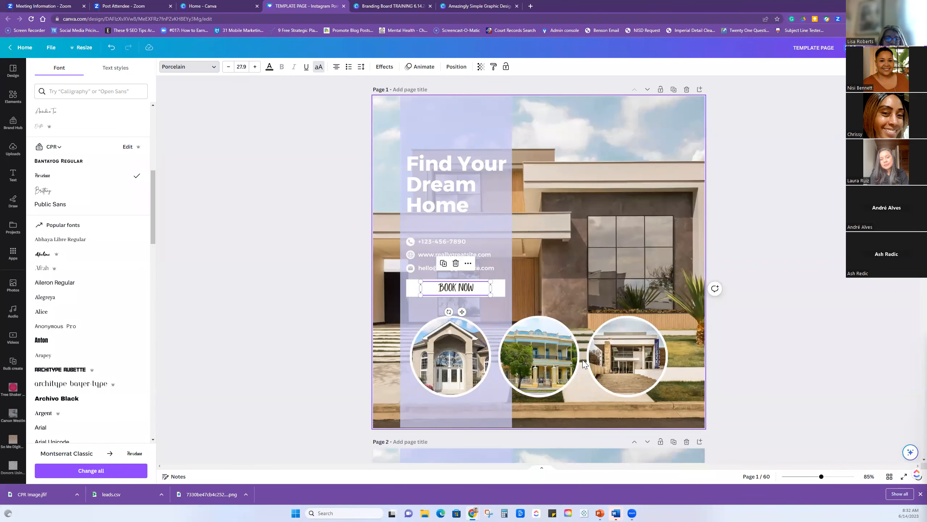
{"action": "scroll", "coordinate": [771, 357], "scroll_direction": "down", "scroll_amount": 5}
{"action": "left_click", "coordinate": [104, 474]}
Delete the second and third circular house photos on page 2 together with the white circles behind them
{"action": "scroll", "coordinate": [360, 368], "scroll_direction": "down", "scroll_amount": 3}
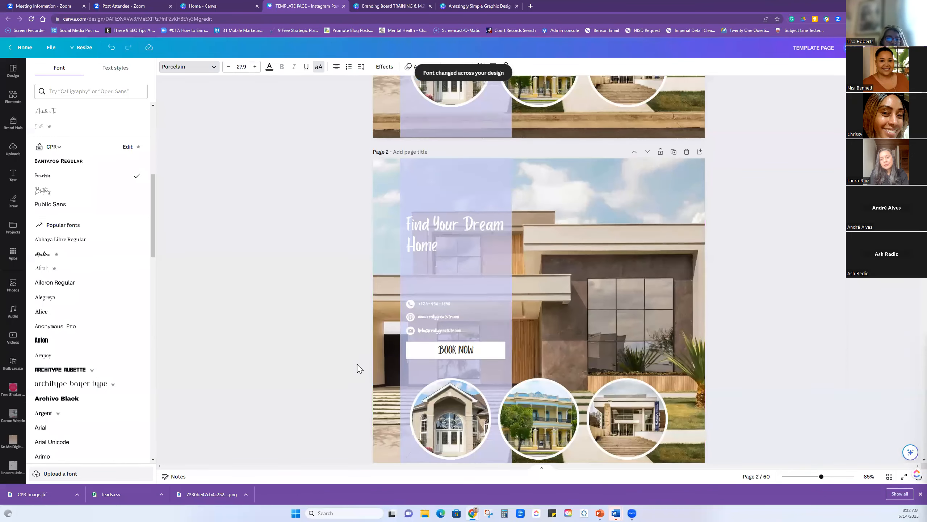
{"action": "scroll", "coordinate": [360, 368], "scroll_direction": "down", "scroll_amount": 1}
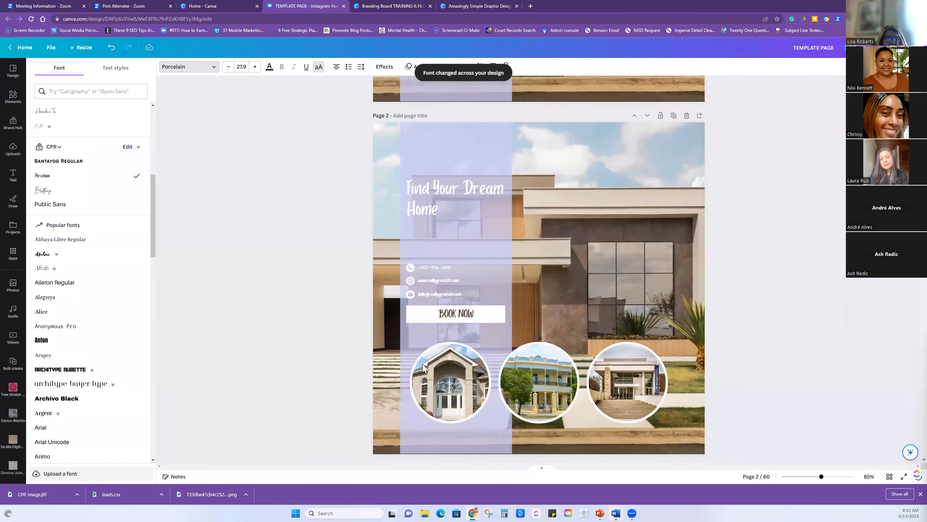
{"action": "left_click", "coordinate": [535, 387]}
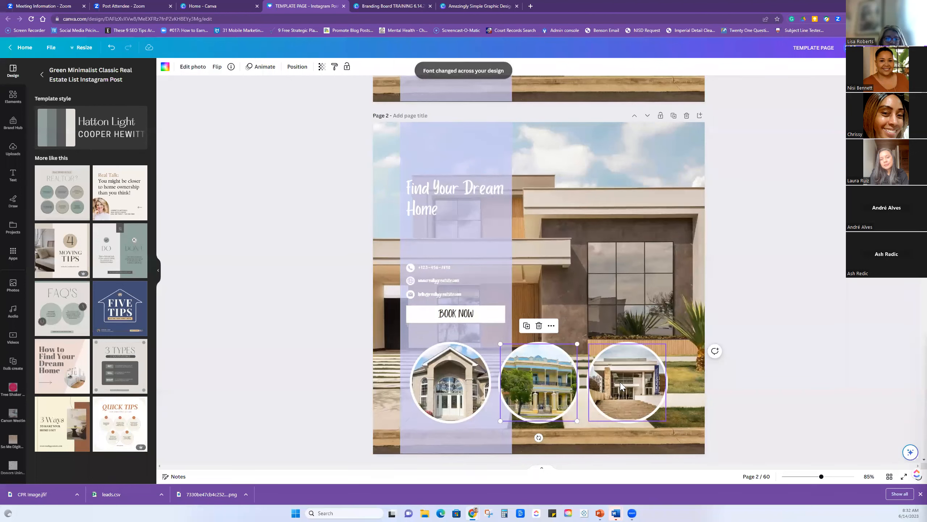
{"action": "key", "text": "Delete"}
{"action": "key", "text": "Delete"}
{"action": "left_click", "coordinate": [609, 382]}
{"action": "key", "text": "Delete"}
{"action": "key", "text": "Delete"}
{"action": "left_click", "coordinate": [609, 382]}
{"action": "key", "text": "Delete"}
{"action": "left_click", "coordinate": [539, 382]}
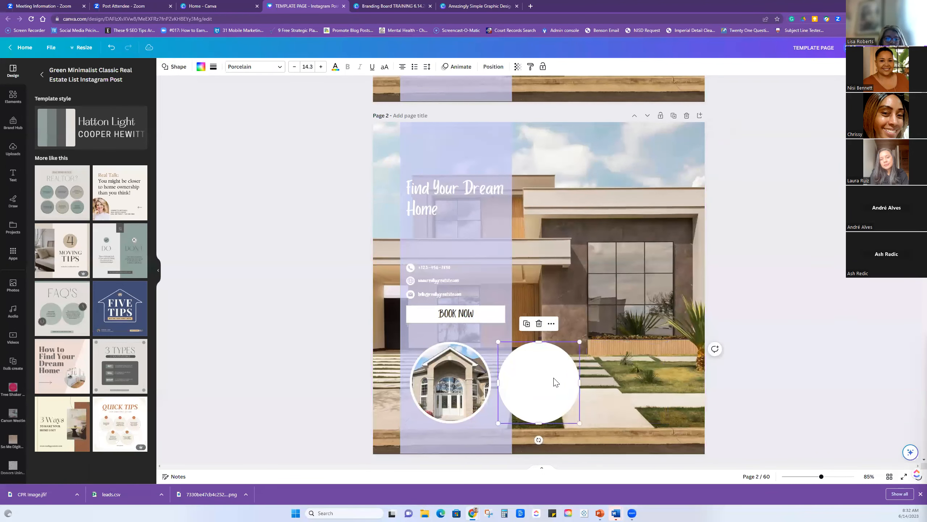
{"action": "key", "text": "Delete"}
Move page 2's remaining circular house photo and its white backing circle to the page's lower-right area
{"action": "scroll", "coordinate": [727, 356], "scroll_direction": "up", "scroll_amount": 5}
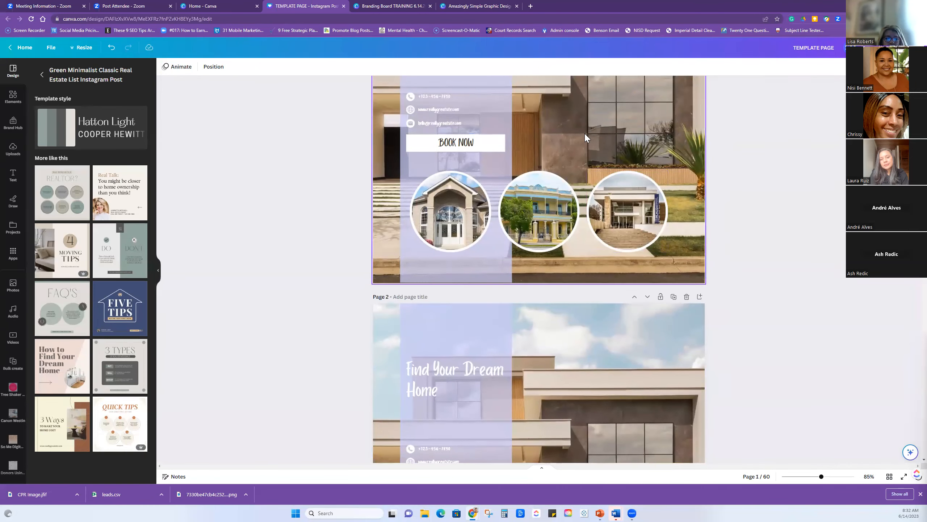
{"action": "scroll", "coordinate": [629, 374], "scroll_direction": "down", "scroll_amount": 5}
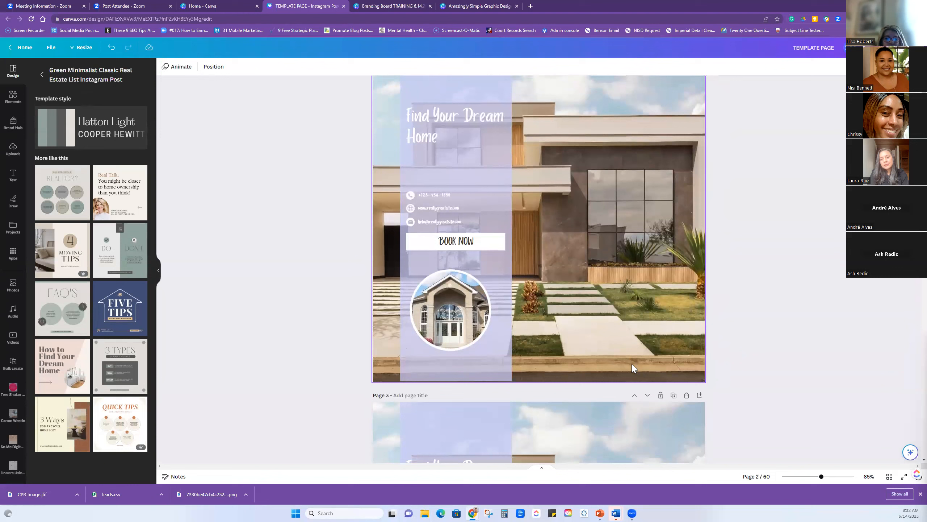
{"action": "left_click", "coordinate": [438, 316]}
{"action": "left_click_drag", "start_coordinate": [438, 316], "coordinate": [623, 324]}
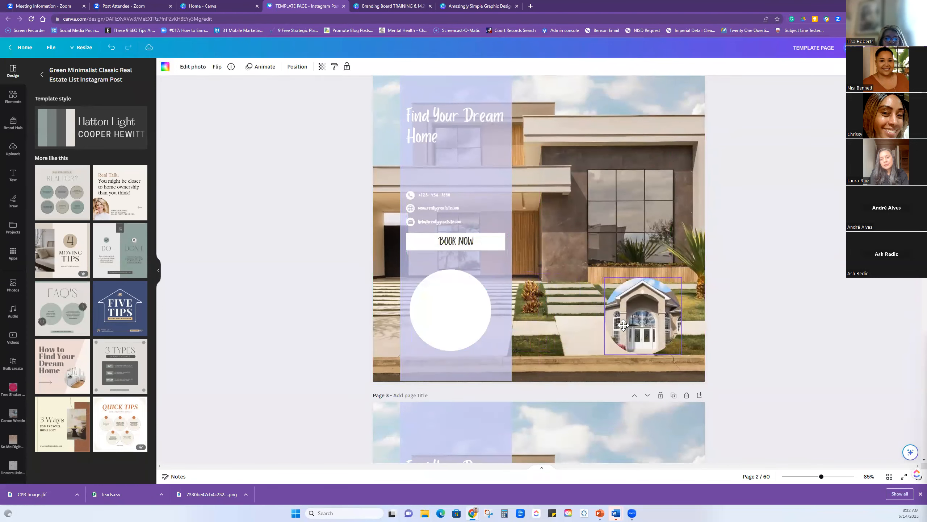
{"action": "left_click_drag", "start_coordinate": [428, 325], "coordinate": [623, 328]}
{"action": "left_click", "coordinate": [718, 352]}
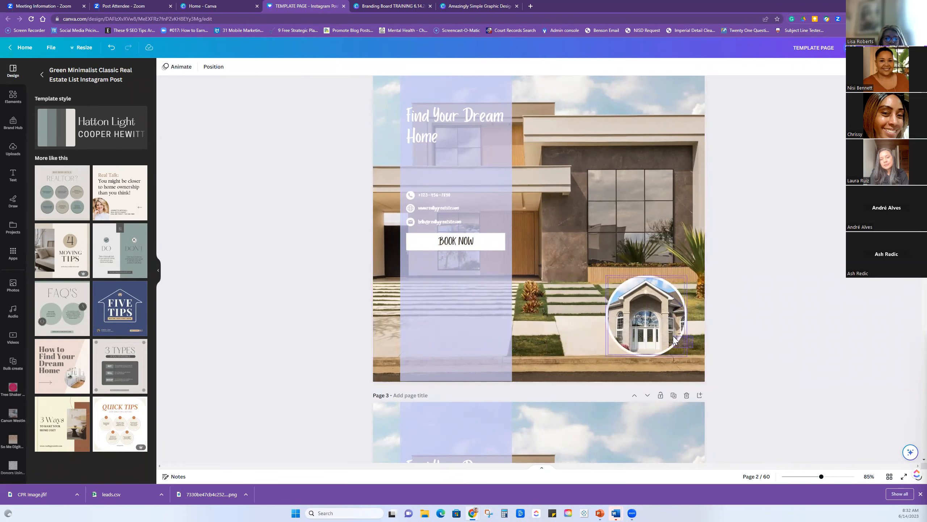
Group the circular house photo with its white circle and enlarge it until it runs past the page's lower-right corner
{"action": "left_click", "coordinate": [633, 306]}
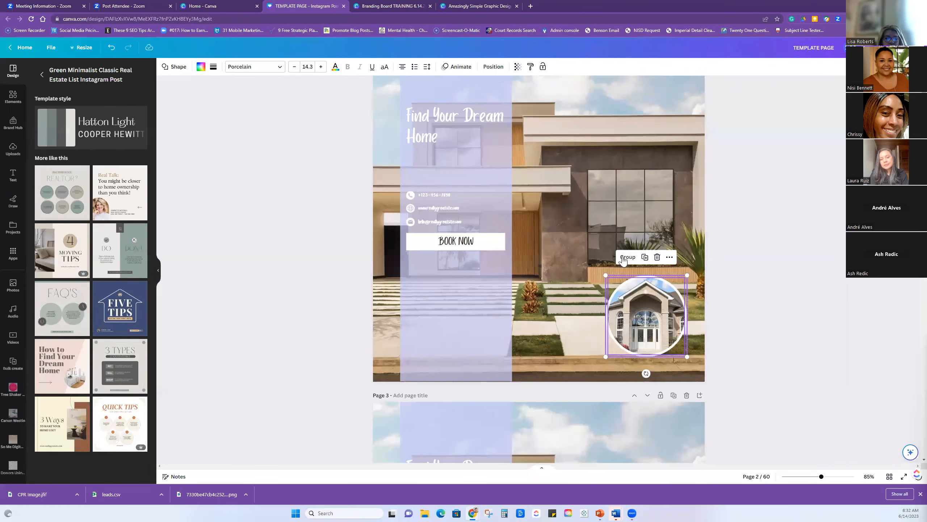
{"action": "left_click_drag", "start_coordinate": [605, 274], "coordinate": [625, 306]}
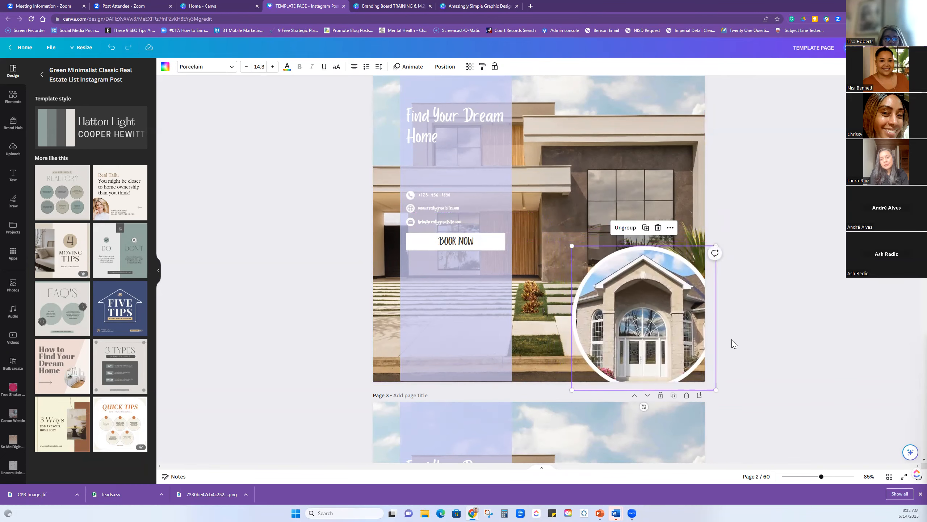
{"action": "scroll", "coordinate": [755, 356], "scroll_direction": "up", "scroll_amount": 2}
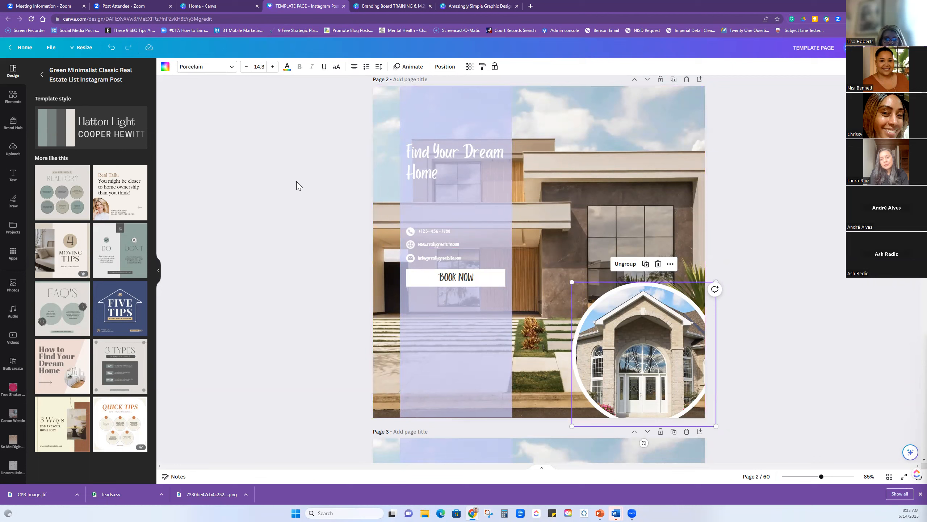
Consult the Branding Board design's imagery, return to TEMPLATE PAGE, and search the photo library for "green fabric" with page 2's background selected
{"action": "left_click", "coordinate": [380, 7]}
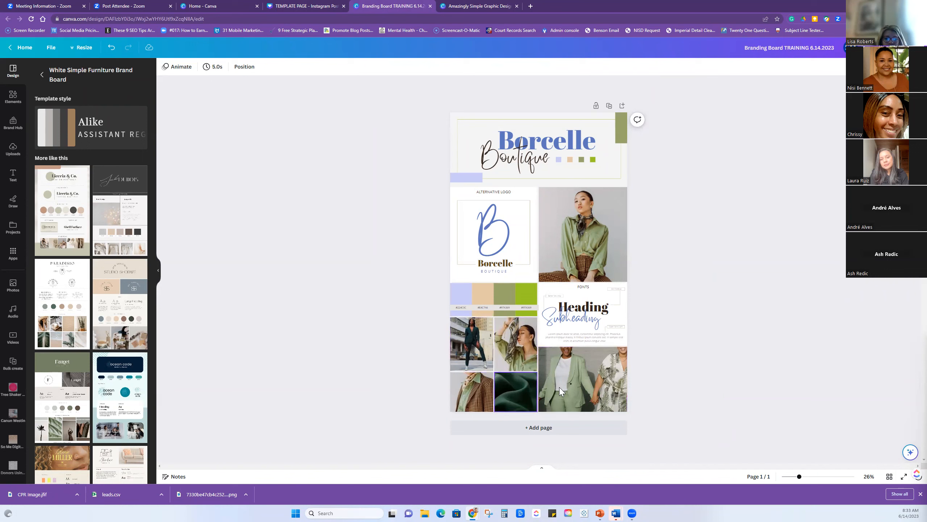
{"action": "left_click", "coordinate": [291, 5]}
{"action": "left_click", "coordinate": [601, 108]}
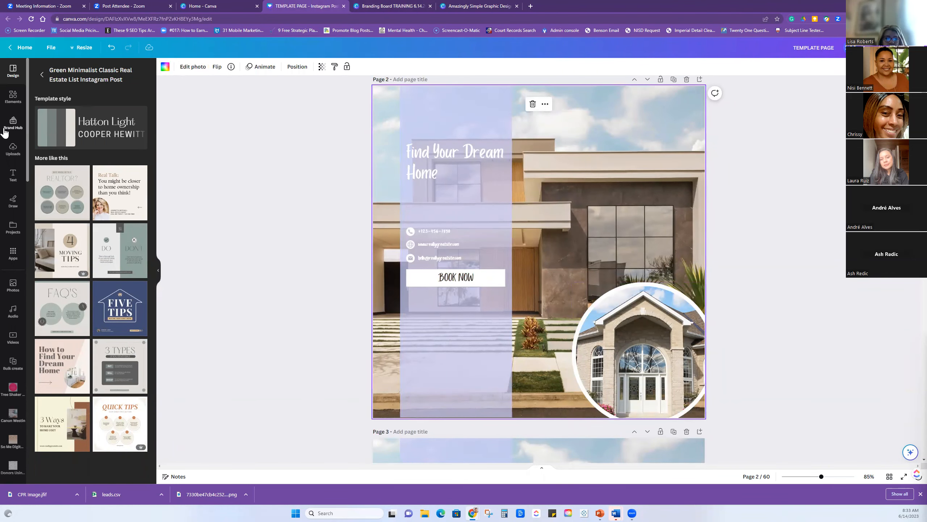
{"action": "left_click", "coordinate": [13, 283]}
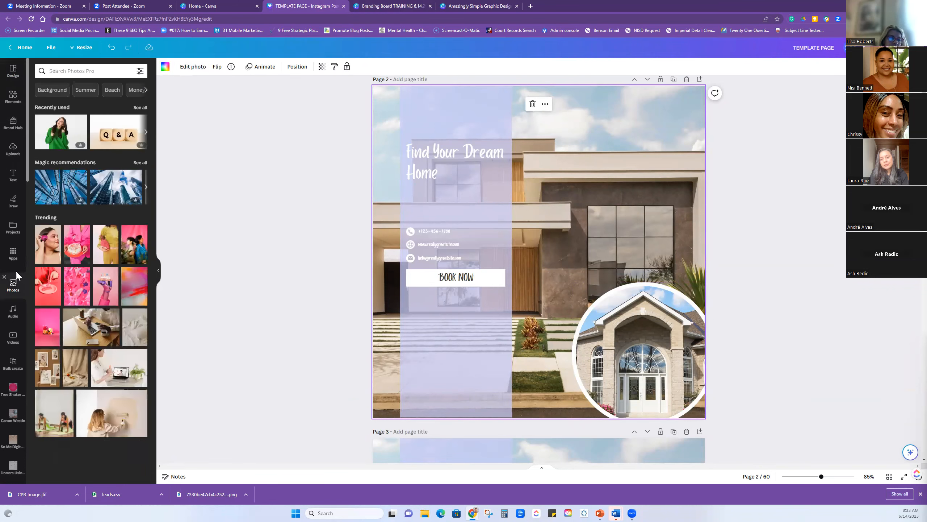
{"action": "left_click", "coordinate": [70, 70]}
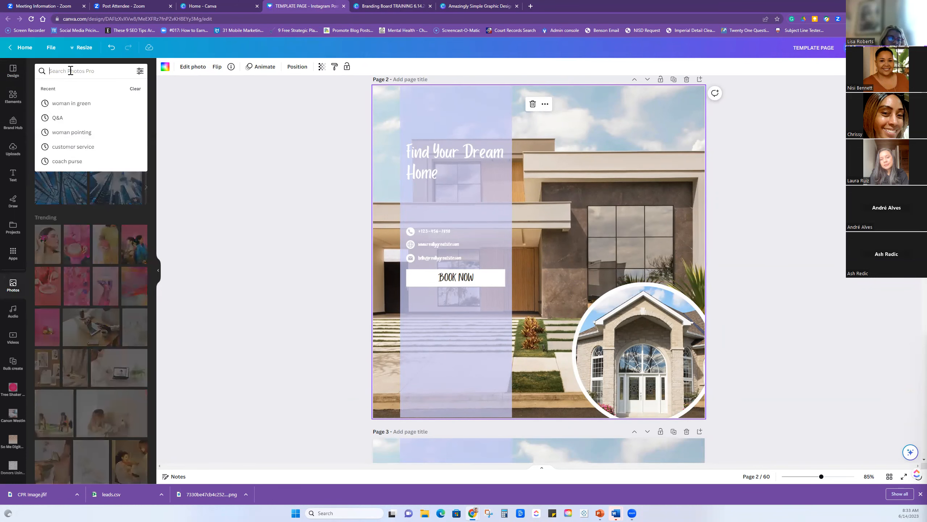
{"action": "type", "text": "green fabric"}
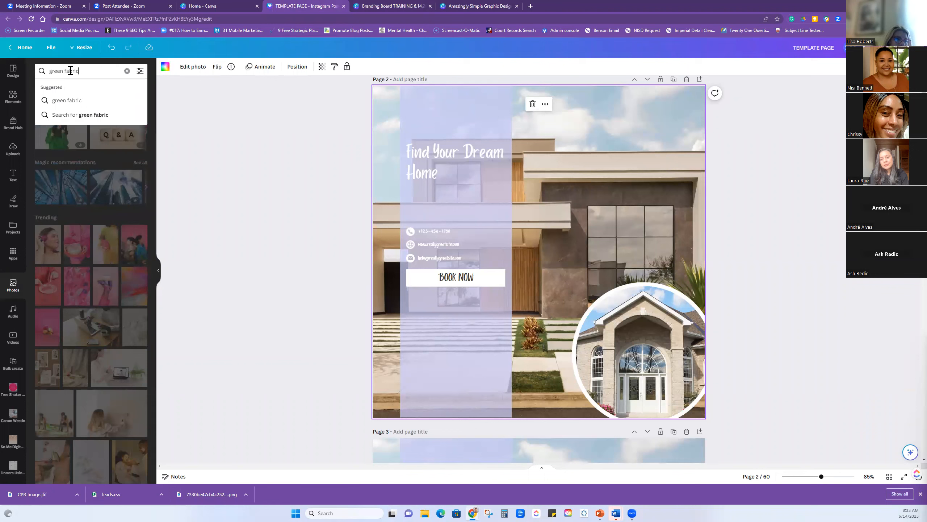
{"action": "left_click", "coordinate": [84, 111]}
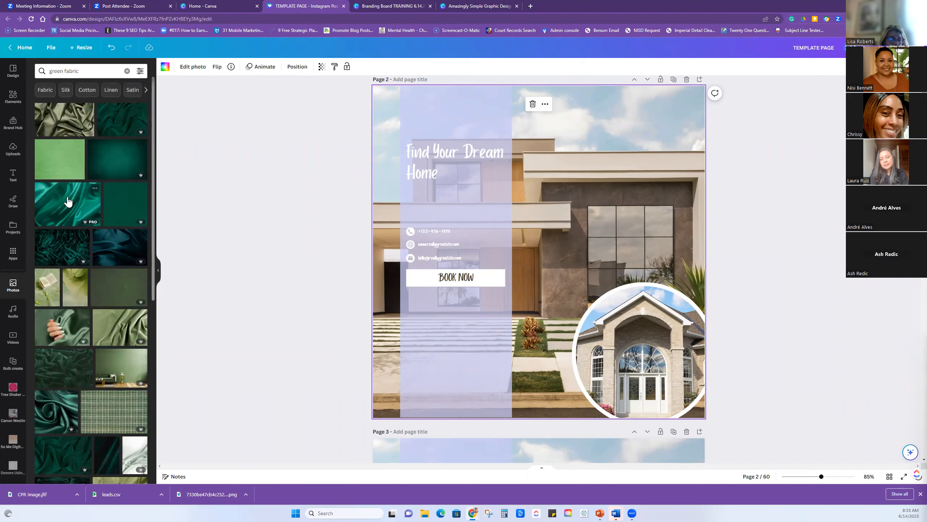
Check the fabric results against the Branding Board and replace page 2's background photo with the crumpled dark green fabric
{"action": "left_click", "coordinate": [388, 6]}
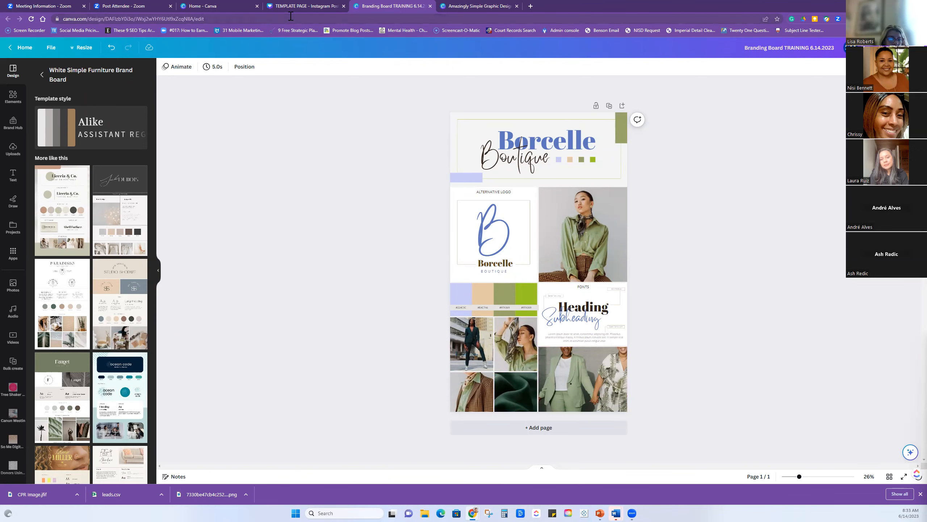
{"action": "left_click", "coordinate": [285, 6]}
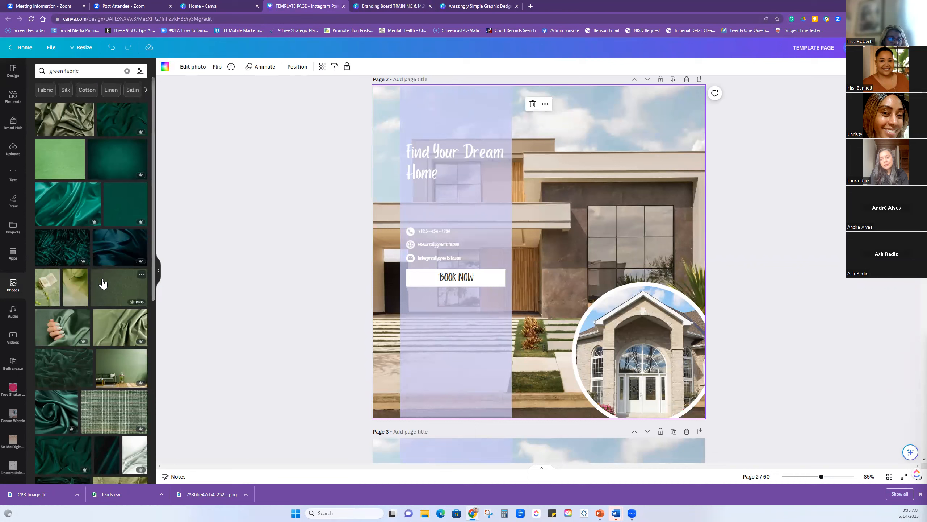
{"action": "scroll", "coordinate": [104, 283], "scroll_direction": "down", "scroll_amount": 2}
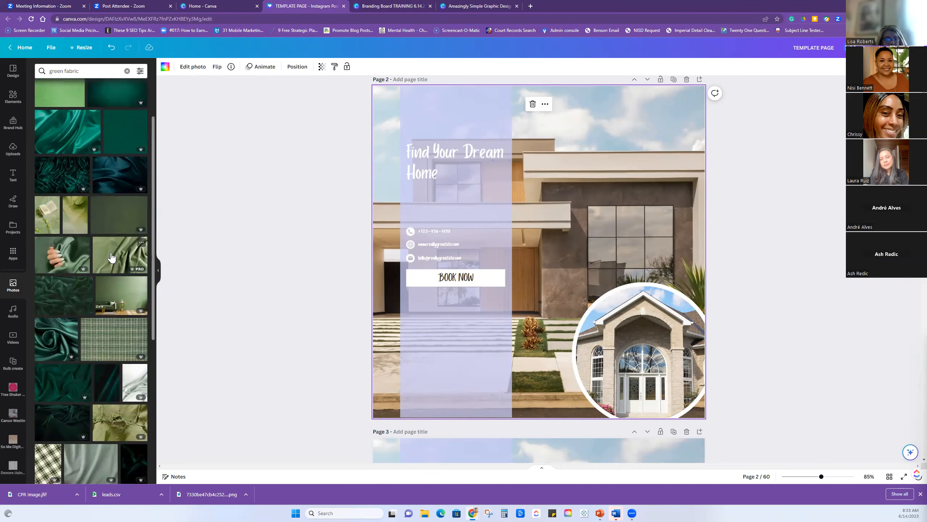
{"action": "scroll", "coordinate": [112, 259], "scroll_direction": "down", "scroll_amount": 6}
{"action": "scroll", "coordinate": [111, 257], "scroll_direction": "down", "scroll_amount": 1}
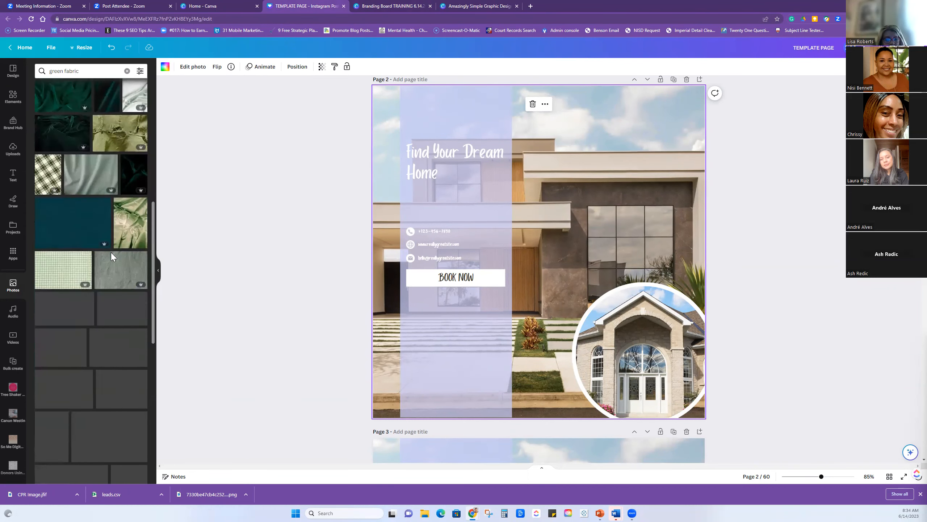
{"action": "scroll", "coordinate": [111, 258], "scroll_direction": "up", "scroll_amount": 4}
{"action": "scroll", "coordinate": [111, 258], "scroll_direction": "up", "scroll_amount": 1}
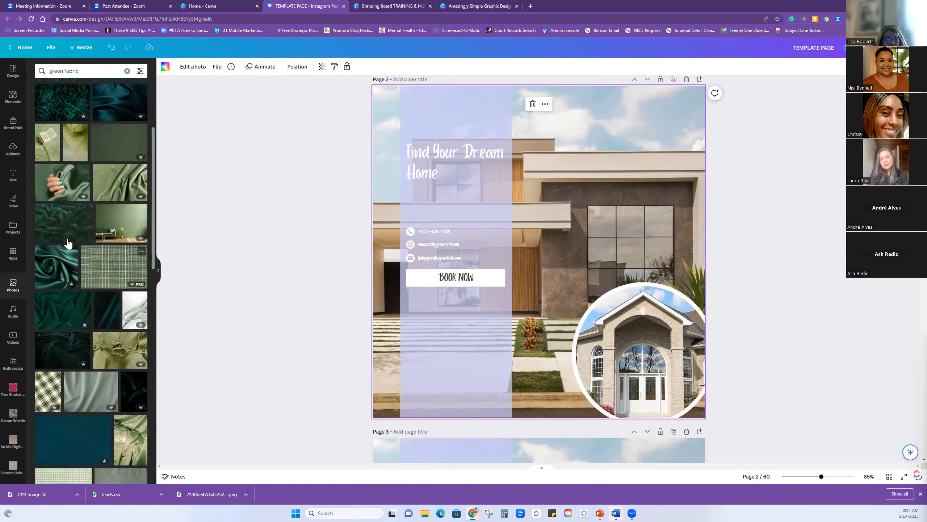
{"action": "left_click_drag", "start_coordinate": [94, 226], "coordinate": [380, 187]}
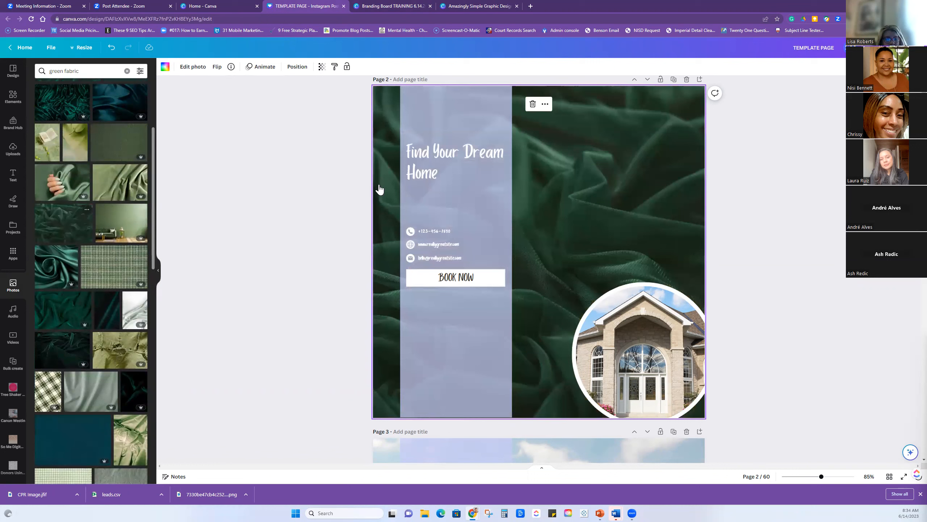
Try the green plaid fabric as page 2's background, and put the crumpled dark green fabric back
{"action": "left_click_drag", "start_coordinate": [84, 276], "coordinate": [386, 237]}
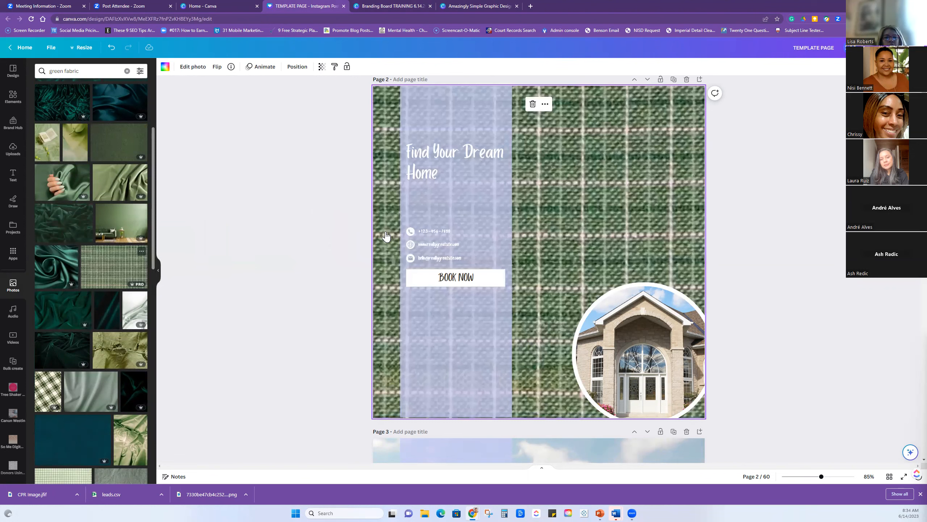
{"action": "left_click_drag", "start_coordinate": [46, 217], "coordinate": [379, 223]}
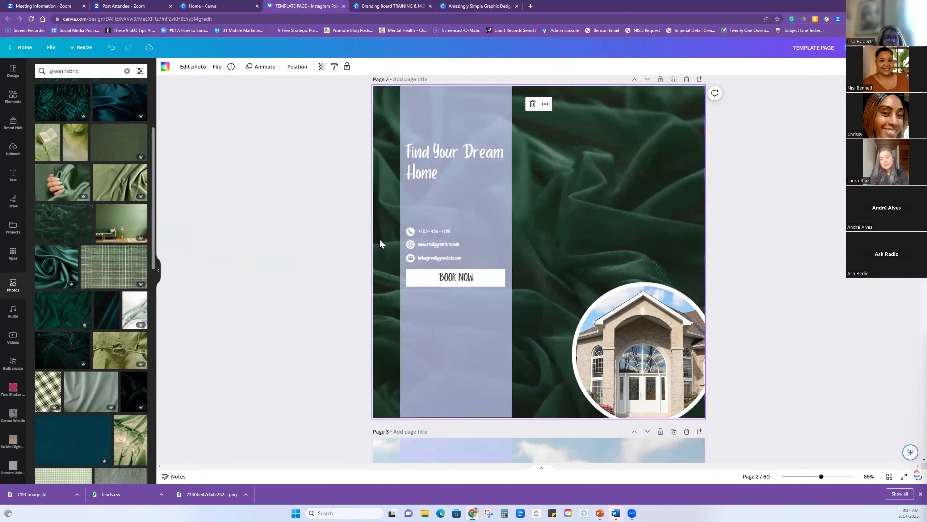
Ungroup page 2's circular house photo and shift the photo aside to expose the white circle behind it
{"action": "left_click", "coordinate": [663, 352]}
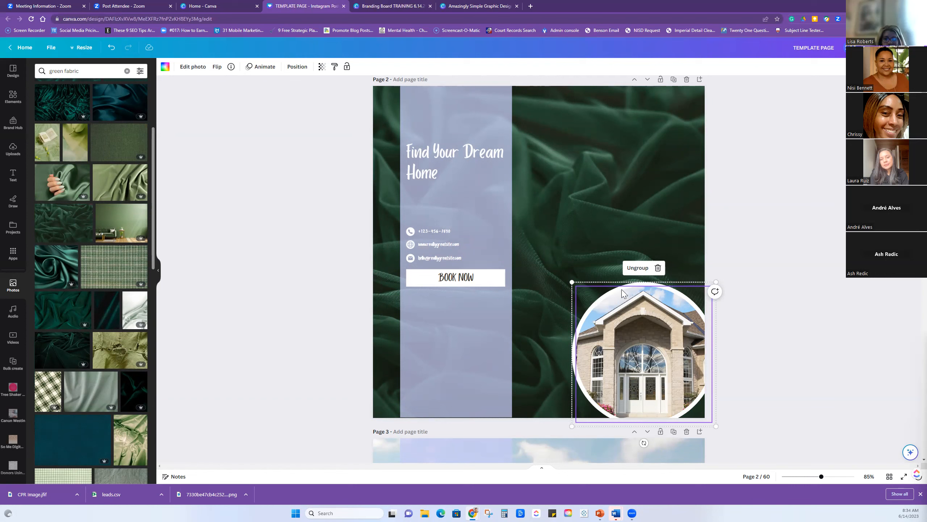
{"action": "left_click", "coordinate": [637, 268]}
{"action": "left_click", "coordinate": [628, 359]}
{"action": "left_click_drag", "start_coordinate": [628, 359], "coordinate": [567, 359]}
Recolor the white circle with the gray CPR brand color and move the house photo back over it as a ringed picture
{"action": "left_click", "coordinate": [667, 343]}
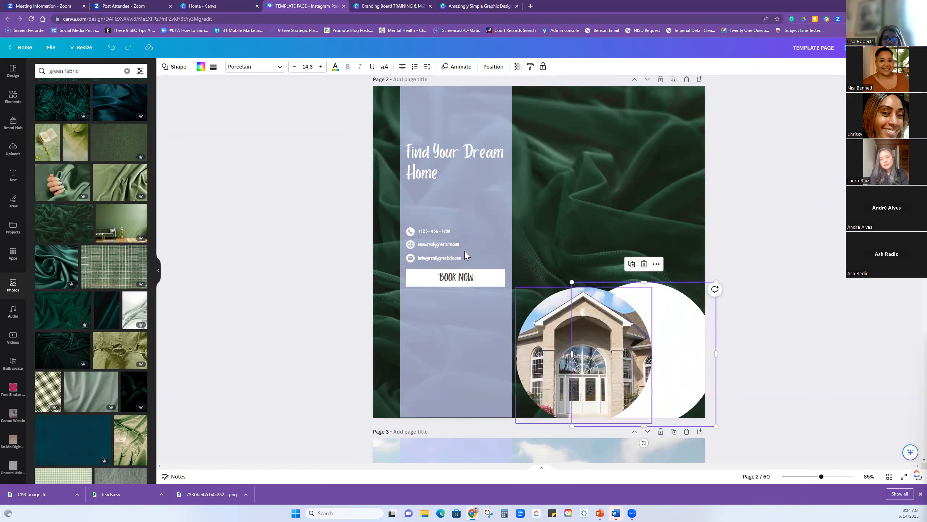
{"action": "left_click", "coordinate": [200, 69]}
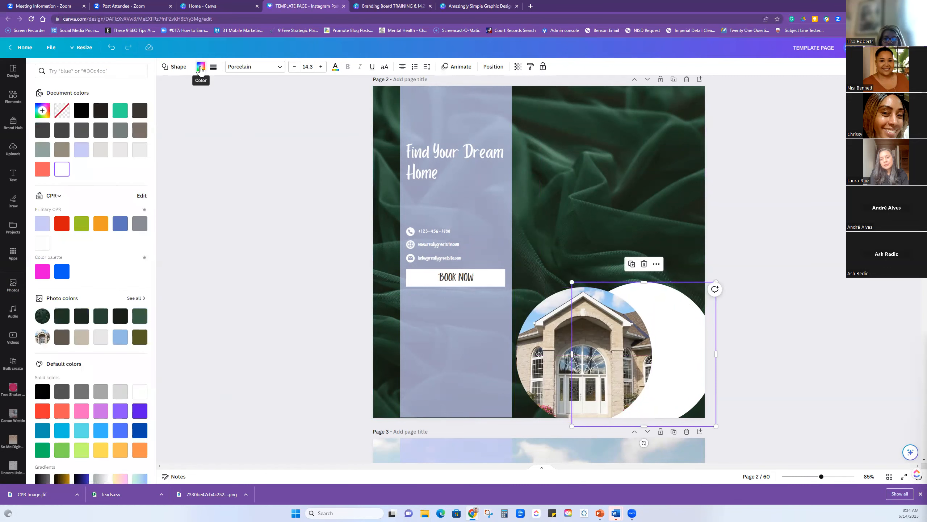
{"action": "left_click", "coordinate": [140, 223]}
{"action": "left_click_drag", "start_coordinate": [532, 369], "coordinate": [590, 364]}
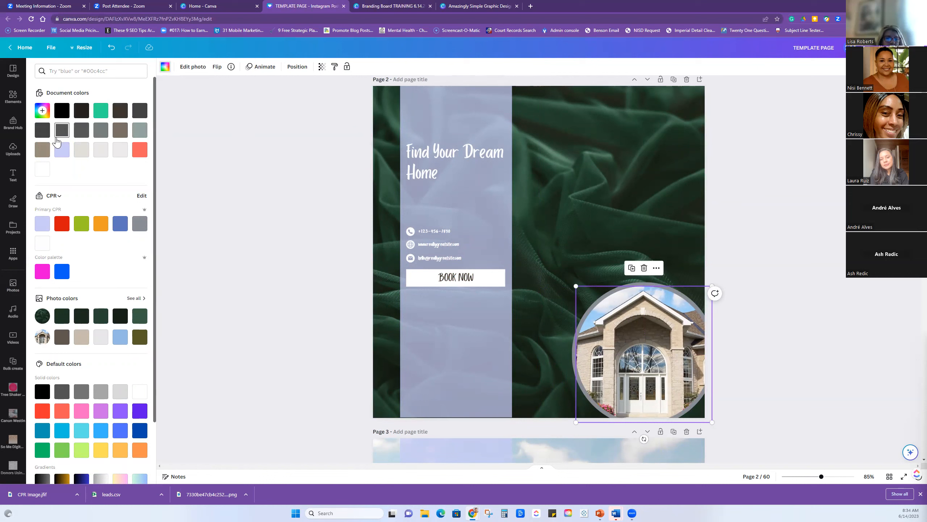
Search the photos for "woman in green" and replace the circular house photo on page 2 with the woman in the light green blazer
{"action": "key", "text": "Escape"}
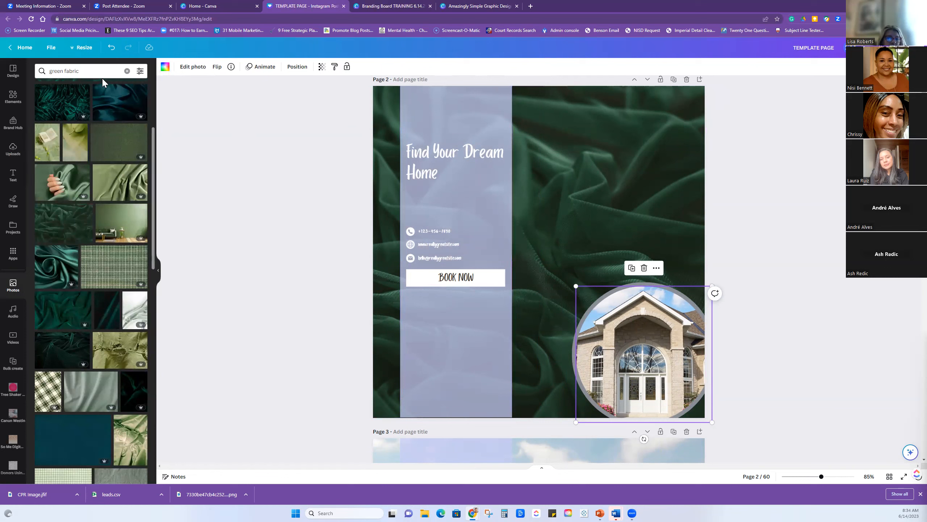
{"action": "left_click", "coordinate": [51, 71]}
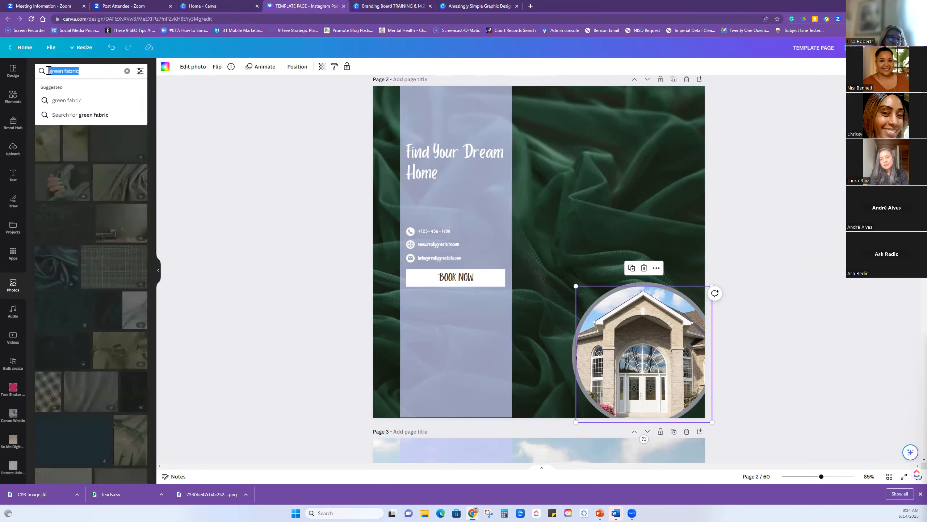
{"action": "type", "text": "woman in green"}
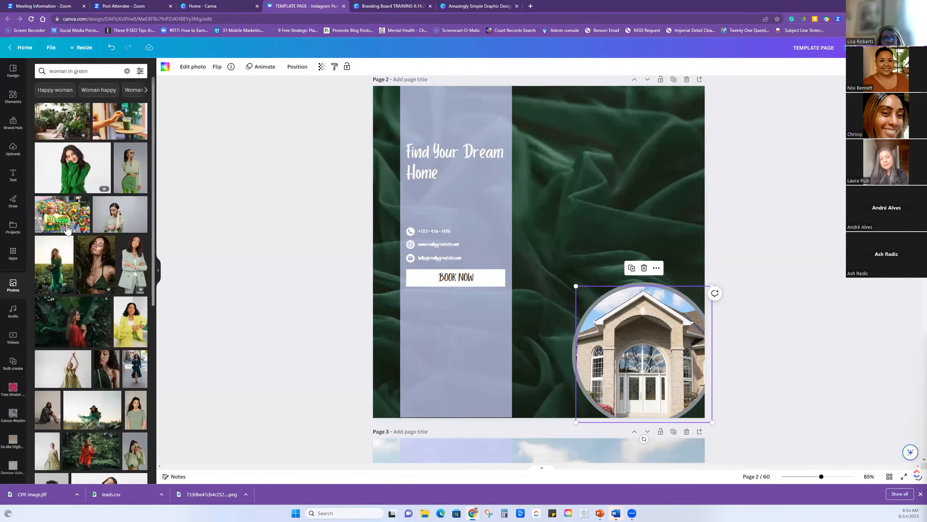
{"action": "scroll", "coordinate": [67, 229], "scroll_direction": "down", "scroll_amount": 2}
{"action": "scroll", "coordinate": [67, 229], "scroll_direction": "down", "scroll_amount": 1}
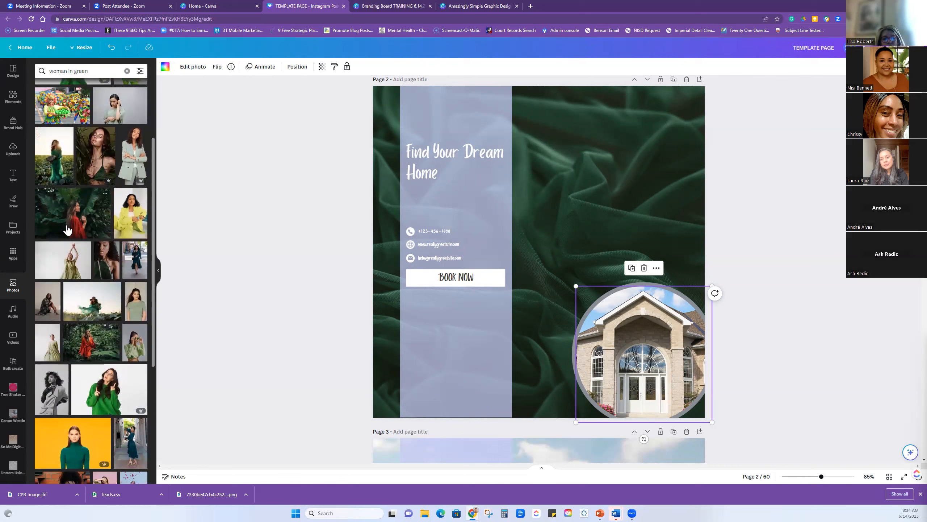
{"action": "scroll", "coordinate": [67, 229], "scroll_direction": "down", "scroll_amount": 1}
{"action": "scroll", "coordinate": [70, 227], "scroll_direction": "up", "scroll_amount": 1}
{"action": "left_click_drag", "start_coordinate": [131, 162], "coordinate": [607, 326]}
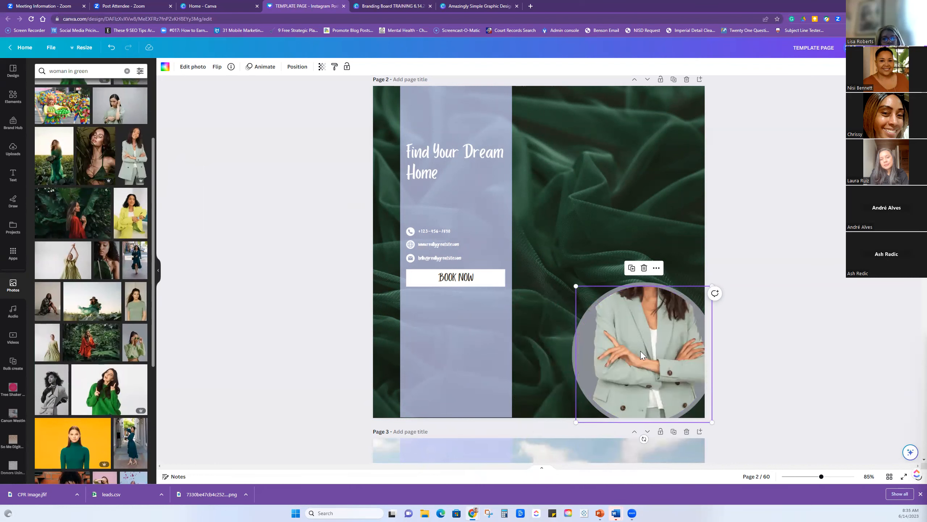
Reposition the woman's photo inside page 2's circle so that her face and shoulders fill the frame
{"action": "double_click", "coordinate": [614, 347]}
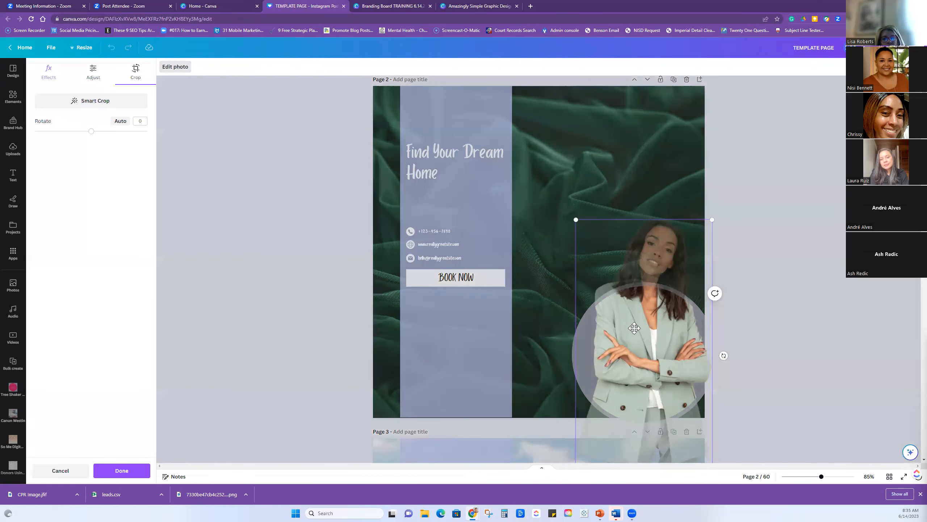
{"action": "left_click_drag", "start_coordinate": [643, 313], "coordinate": [653, 394]}
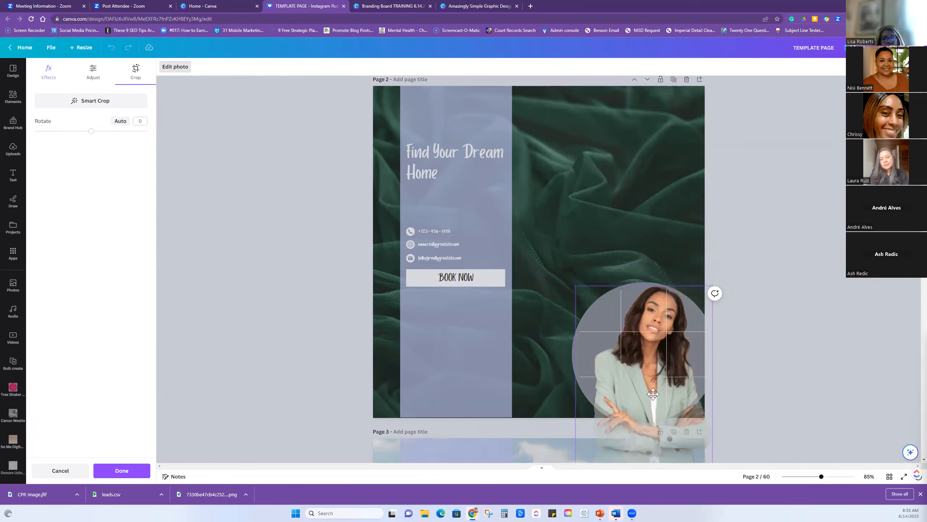
{"action": "left_click", "coordinate": [783, 344]}
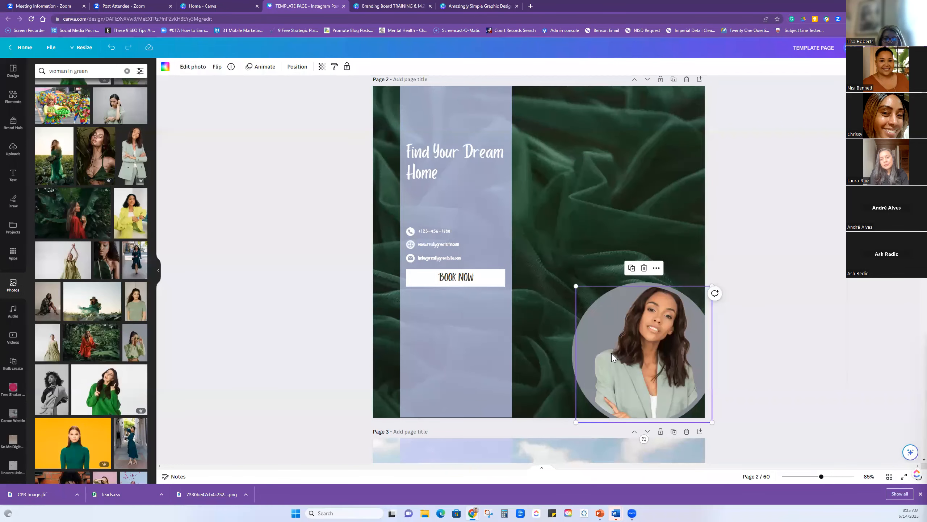
Check the Branding Board photos, add the blazer woman as a separate photo on page 2, and copy it for comparison on the board
{"action": "left_click", "coordinate": [380, 5]}
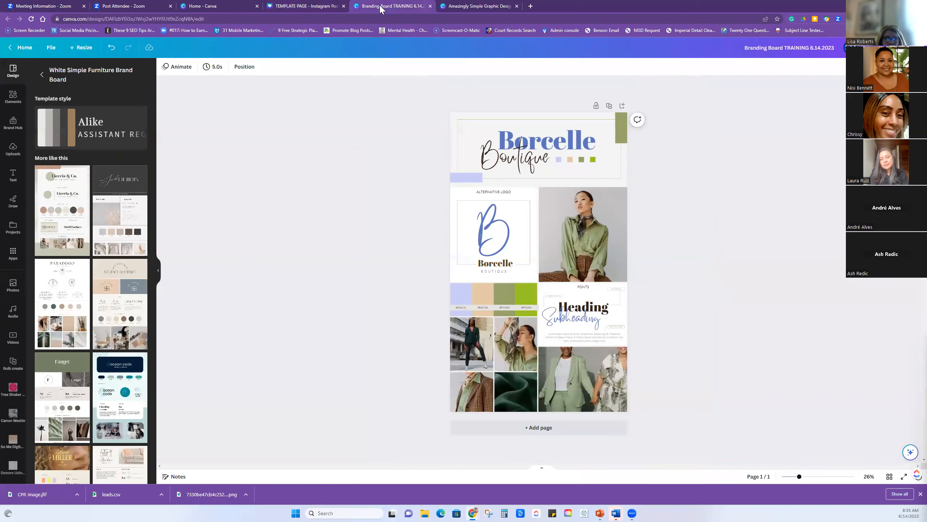
{"action": "left_click", "coordinate": [293, 7]}
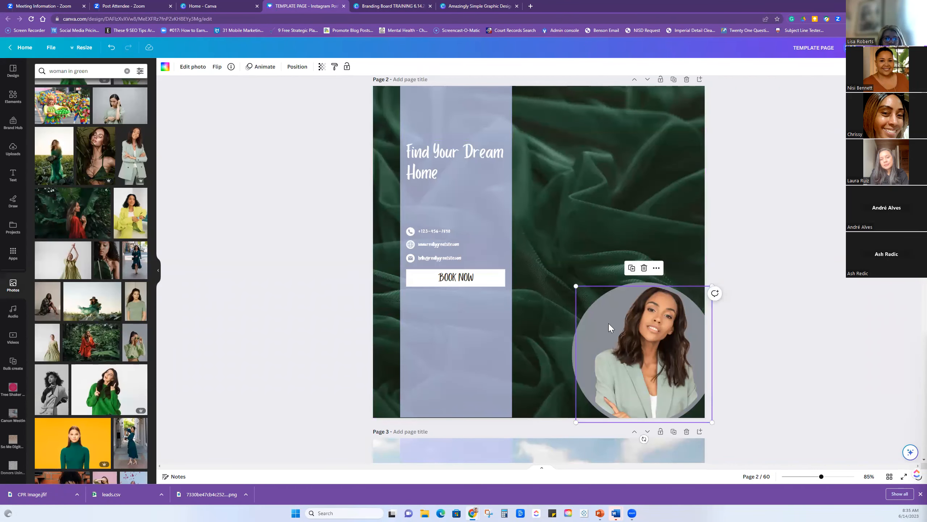
{"action": "left_click", "coordinate": [130, 178]}
{"action": "right_click", "coordinate": [527, 198]}
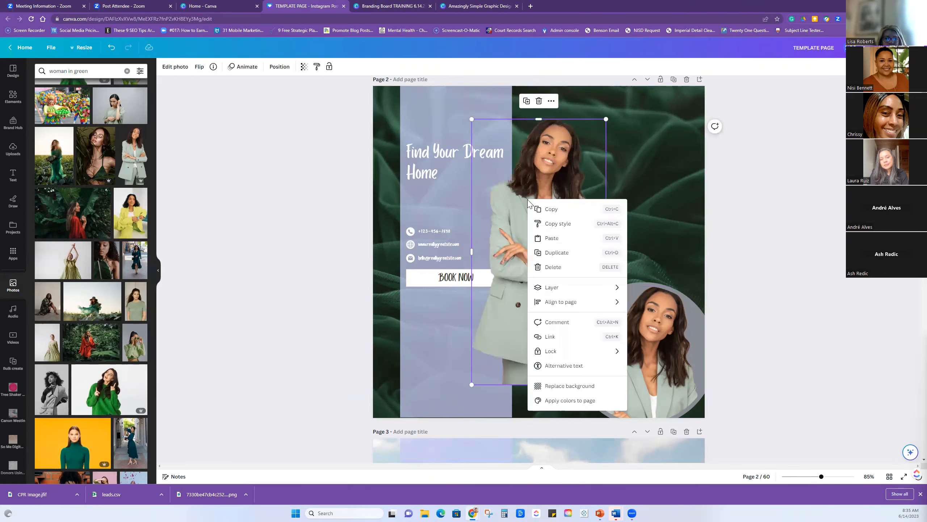
{"action": "left_click", "coordinate": [550, 210]}
{"action": "left_click", "coordinate": [376, 7]}
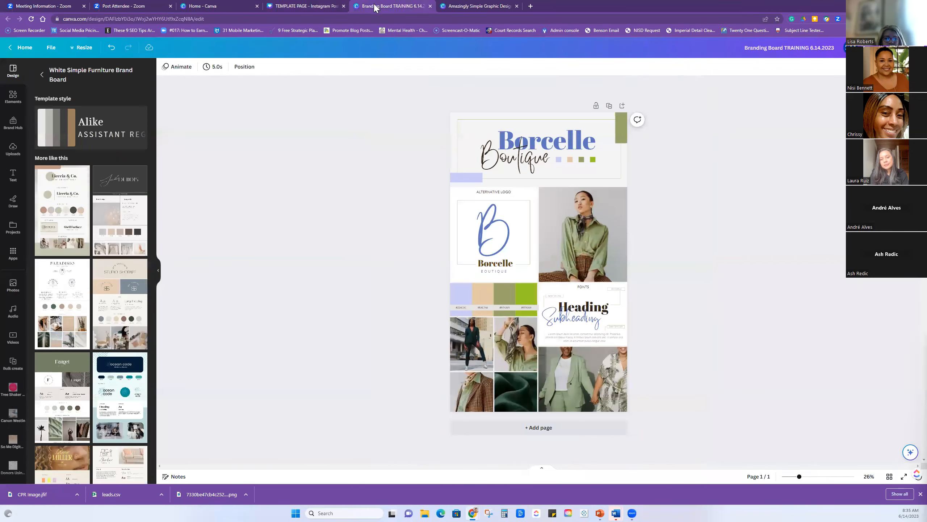
{"action": "left_click_drag", "start_coordinate": [799, 476], "coordinate": [808, 477]}
{"action": "scroll", "coordinate": [711, 352], "scroll_direction": "down", "scroll_amount": 2}
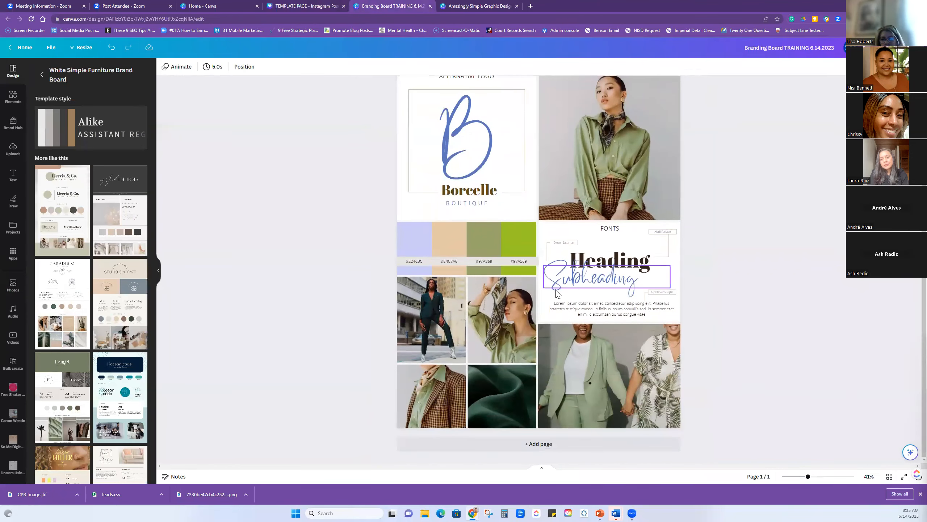
Paste the blazer photo onto the Branding Board to compare it, then remove it there and delete the extra photo from page 2
{"action": "right_click", "coordinate": [521, 213]}
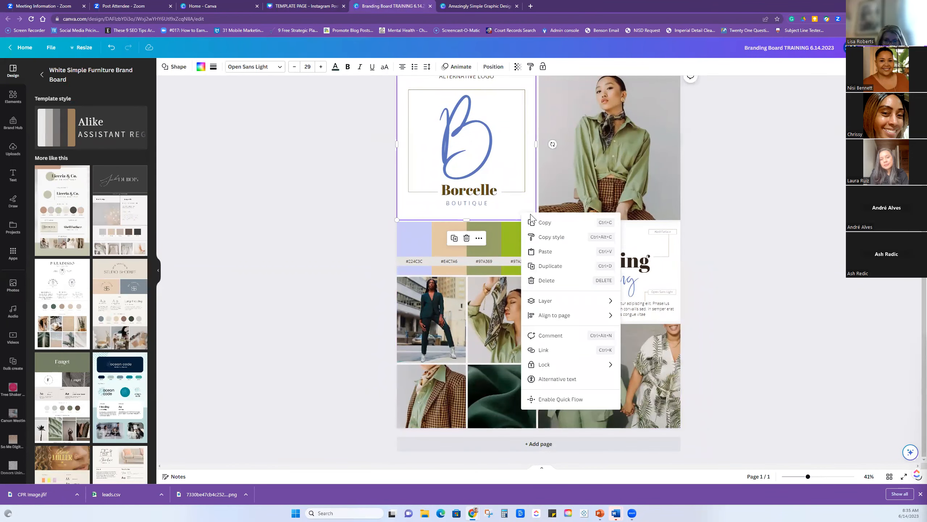
{"action": "left_click", "coordinate": [543, 250]}
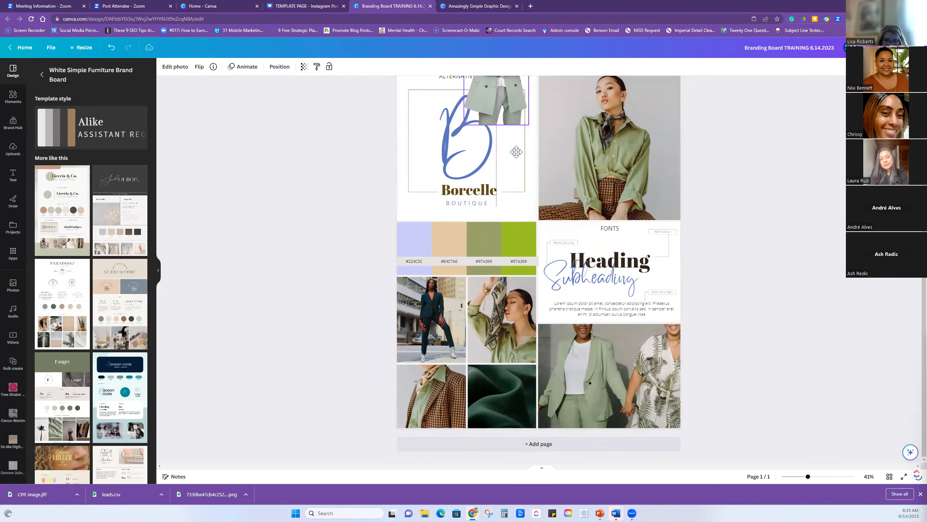
{"action": "left_click_drag", "start_coordinate": [529, 288], "coordinate": [330, 232]}
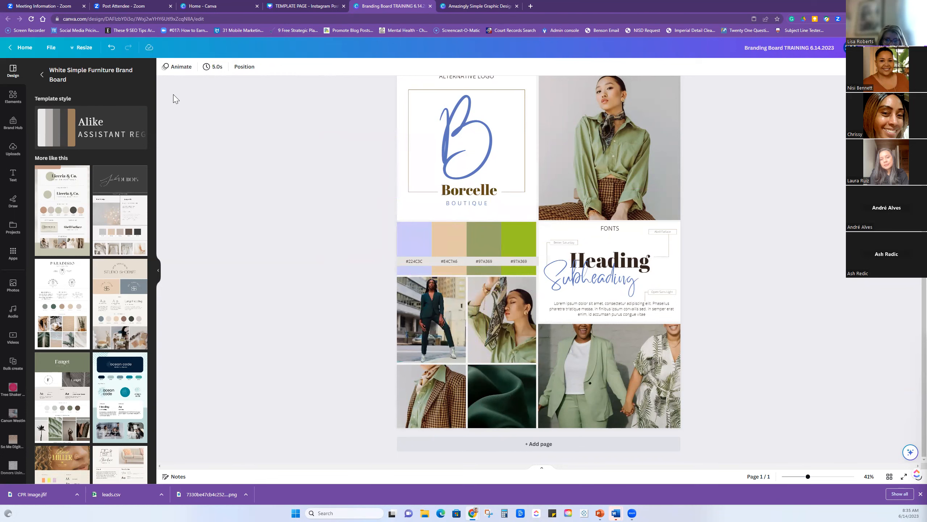
{"action": "left_click", "coordinate": [307, 5]}
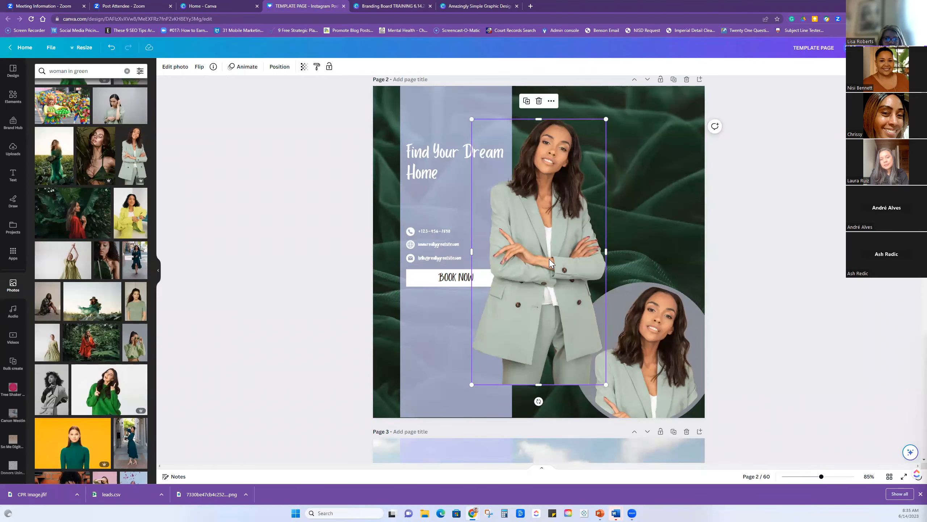
{"action": "key", "text": "Delete"}
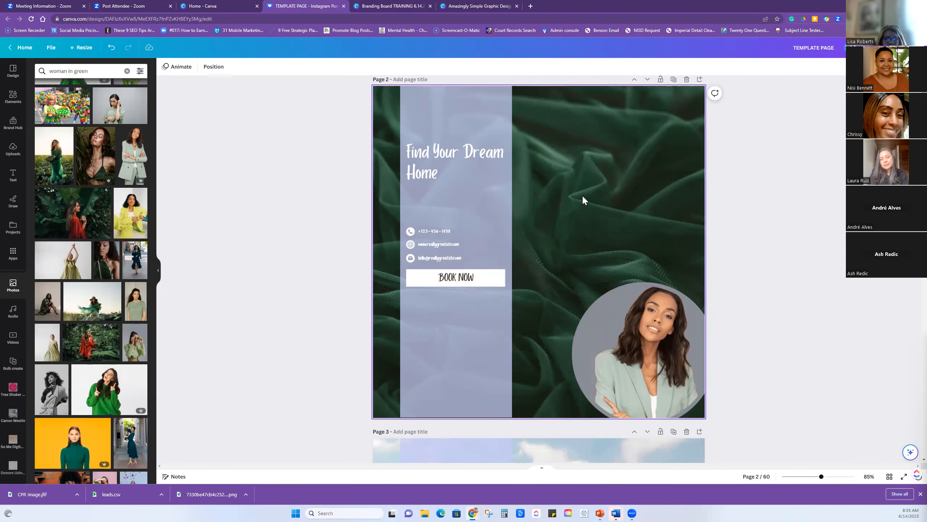
Apply the CPR brand kit's Title text style to the "Find Your Dream Home" heading on page 2
{"action": "left_click", "coordinate": [449, 178]}
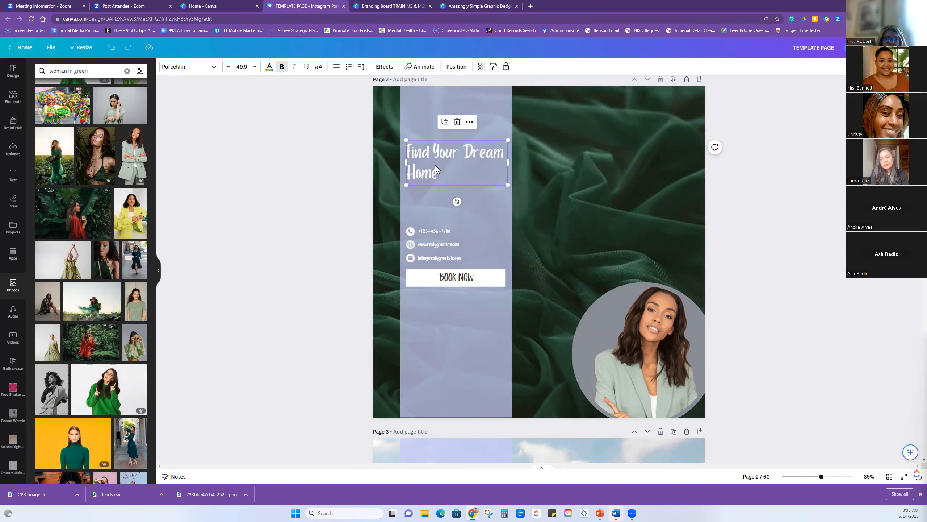
{"action": "left_click", "coordinate": [193, 68]}
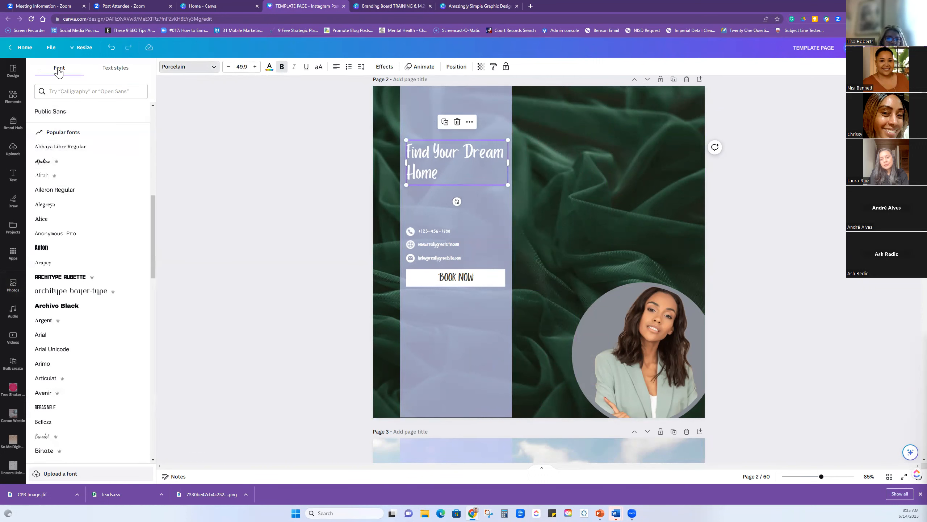
{"action": "scroll", "coordinate": [61, 120], "scroll_direction": "down", "scroll_amount": 10}
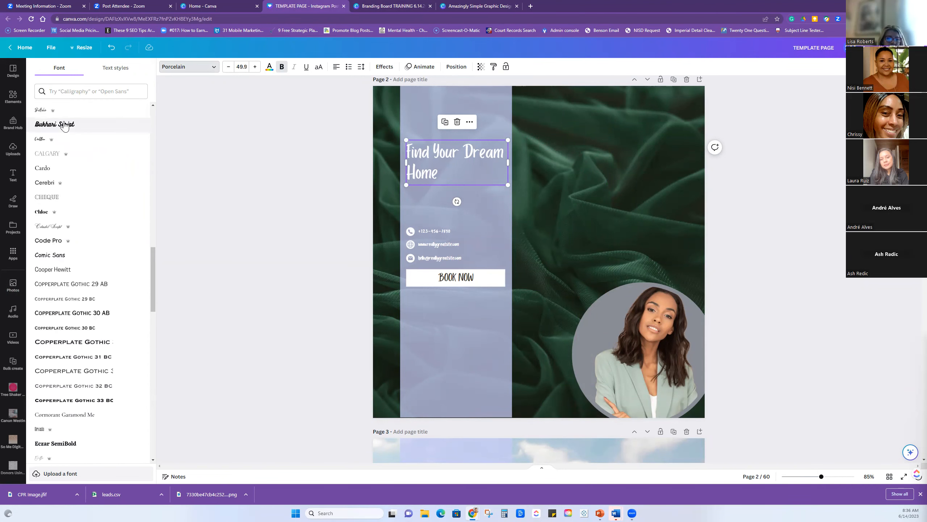
{"action": "scroll", "coordinate": [62, 106], "scroll_direction": "up", "scroll_amount": 3}
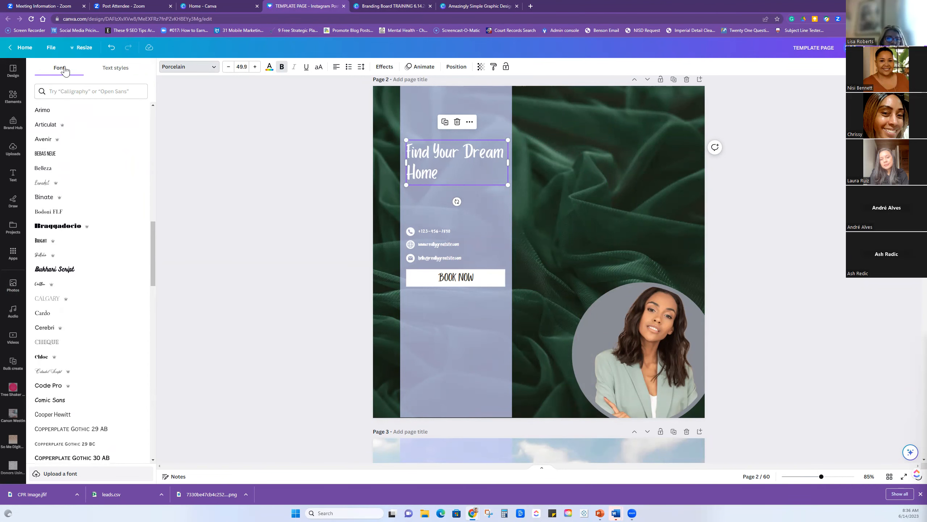
{"action": "left_click", "coordinate": [106, 69]}
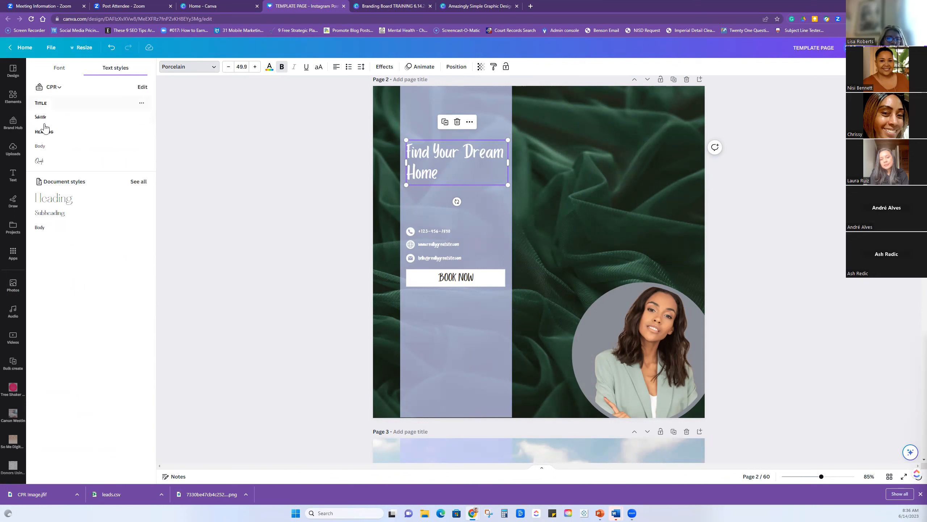
{"action": "left_click", "coordinate": [38, 106]}
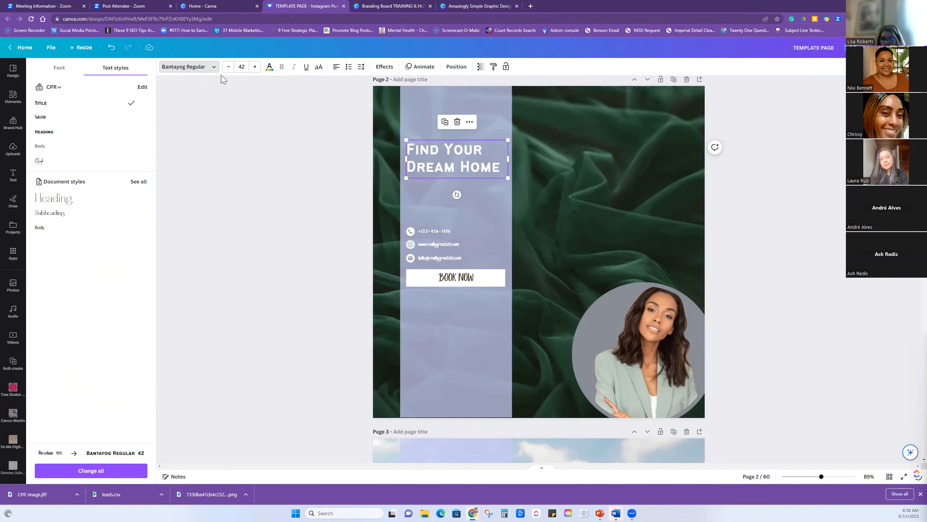
Set page 2's heading to font size 60 and move it up so it sits clear of the contact details
{"action": "left_click", "coordinate": [228, 68]}
{"action": "left_click", "coordinate": [228, 69]}
{"action": "left_click", "coordinate": [228, 68]}
{"action": "left_click", "coordinate": [228, 69]}
{"action": "left_click", "coordinate": [228, 68]}
{"action": "left_click", "coordinate": [228, 68]}
{"action": "left_click", "coordinate": [228, 68]}
{"action": "left_click", "coordinate": [228, 68]}
{"action": "left_click", "coordinate": [255, 67]}
{"action": "left_click", "coordinate": [255, 67]}
{"action": "left_click", "coordinate": [255, 68]}
{"action": "left_click", "coordinate": [254, 67]}
{"action": "left_click", "coordinate": [255, 67]}
{"action": "left_click", "coordinate": [255, 67]}
{"action": "left_click", "coordinate": [255, 68]}
{"action": "left_click", "coordinate": [254, 67]}
{"action": "left_click", "coordinate": [255, 67]}
{"action": "left_click", "coordinate": [255, 67]}
{"action": "left_click", "coordinate": [255, 67]}
{"action": "left_click", "coordinate": [255, 67]}
{"action": "left_click", "coordinate": [254, 67]}
{"action": "left_click", "coordinate": [255, 67]}
{"action": "left_click", "coordinate": [255, 67]}
{"action": "left_click", "coordinate": [255, 67]}
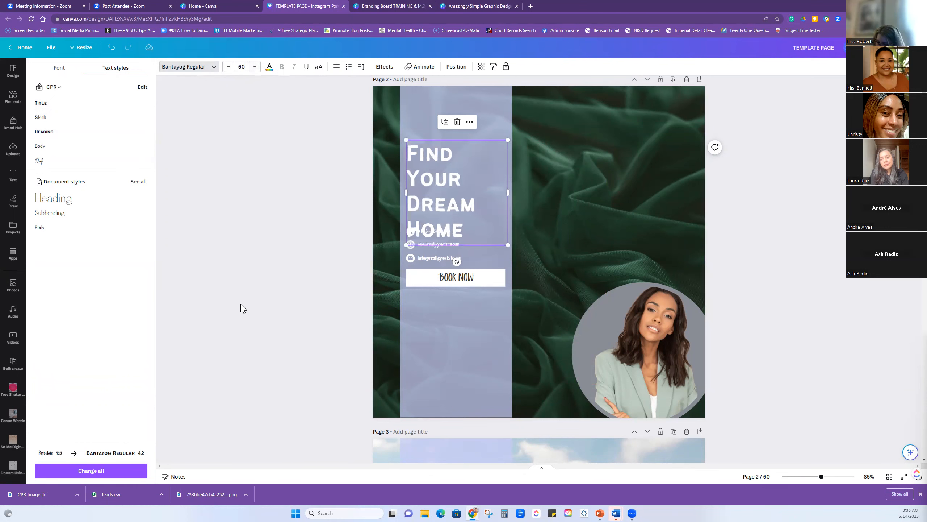
{"action": "scroll", "coordinate": [292, 309], "scroll_direction": "up", "scroll_amount": 3}
{"action": "left_click_drag", "start_coordinate": [439, 319], "coordinate": [441, 287]}
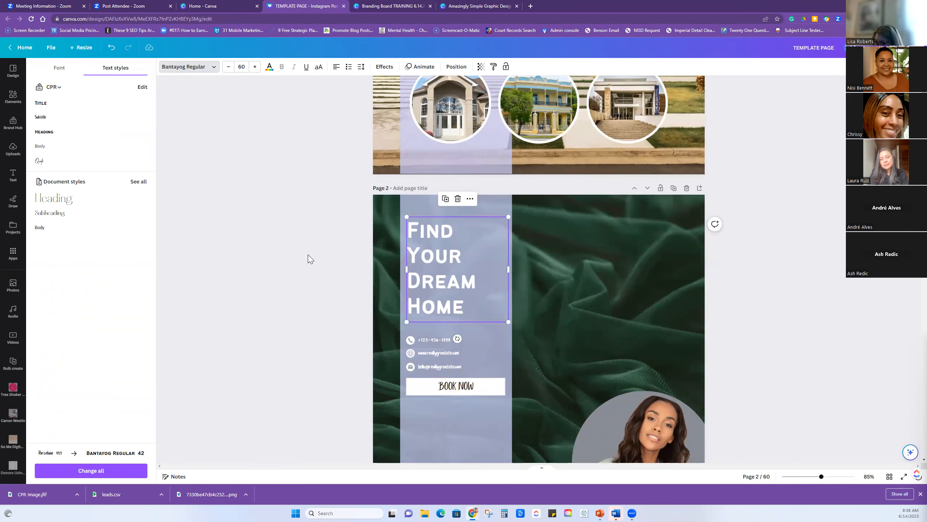
Give page 2 a page title that introduces the new HR VP by first name
{"action": "scroll", "coordinate": [297, 243], "scroll_direction": "down", "scroll_amount": 3}
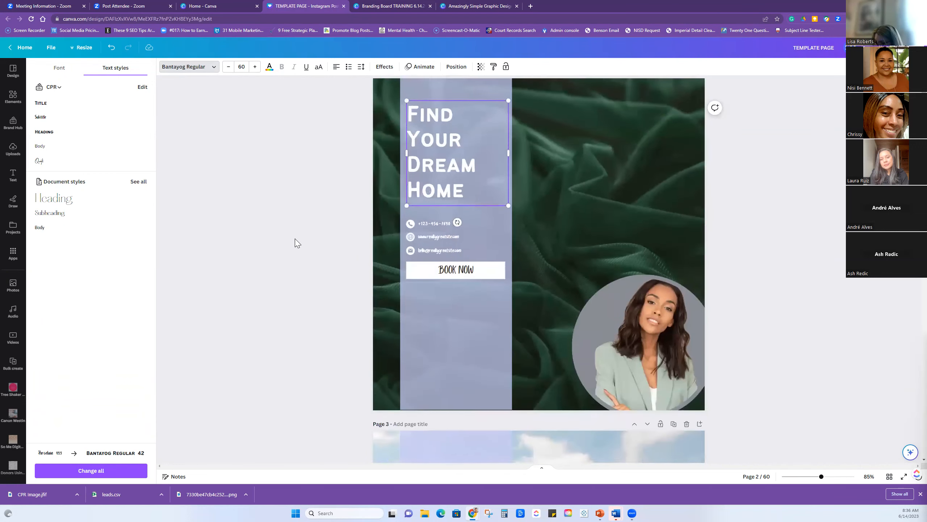
{"action": "scroll", "coordinate": [295, 240], "scroll_direction": "up", "scroll_amount": 1}
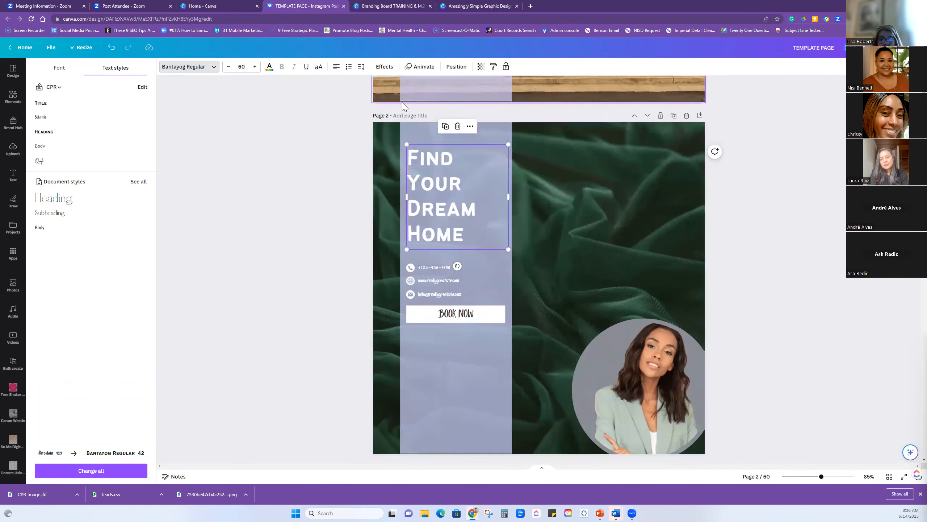
{"action": "left_click", "coordinate": [396, 115]}
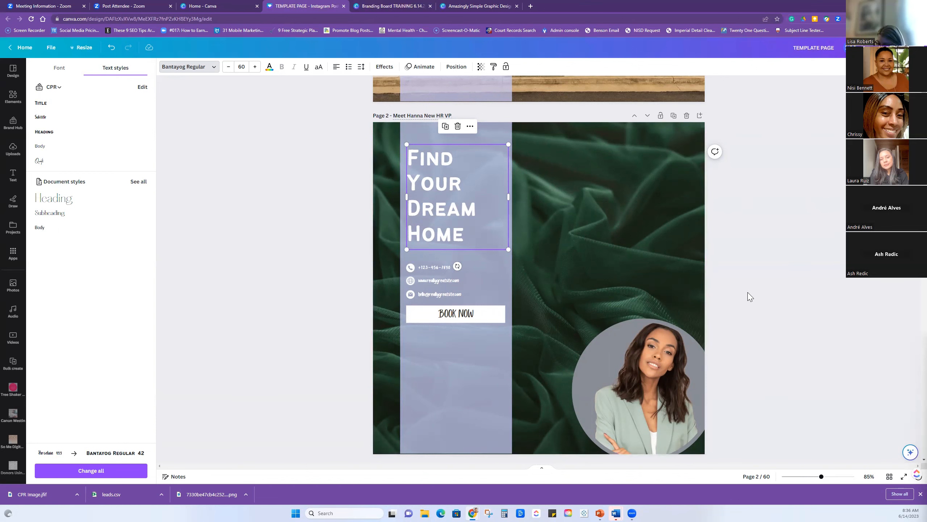
{"action": "scroll", "coordinate": [749, 296], "scroll_direction": "down", "scroll_amount": 9}
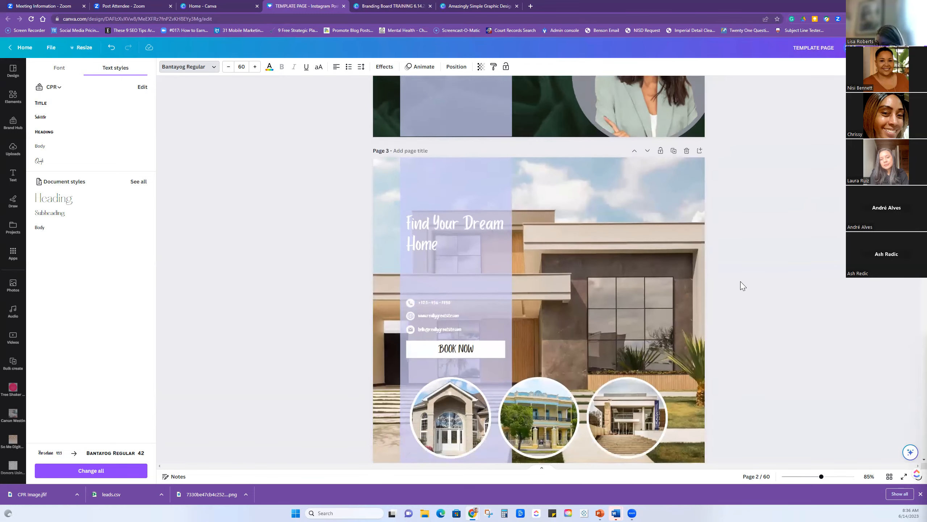
{"action": "scroll", "coordinate": [742, 286], "scroll_direction": "down", "scroll_amount": 2}
{"action": "scroll", "coordinate": [741, 285], "scroll_direction": "up", "scroll_amount": 5}
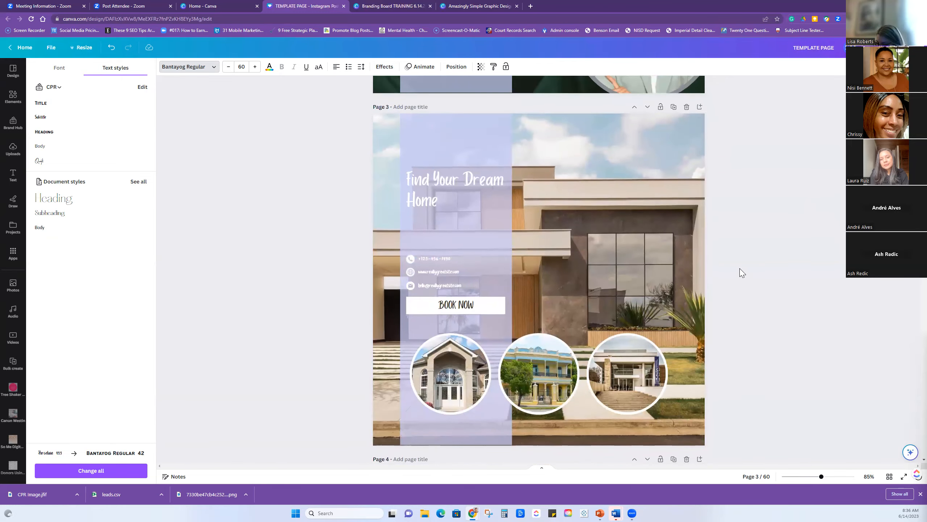
{"action": "scroll", "coordinate": [469, 153], "scroll_direction": "up", "scroll_amount": 3}
{"action": "scroll", "coordinate": [610, 188], "scroll_direction": "down", "scroll_amount": 8}
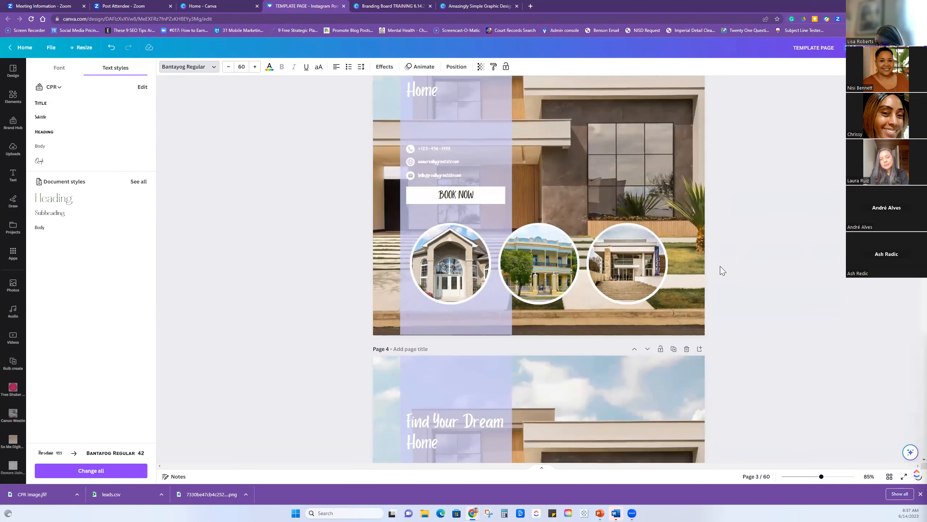
{"action": "left_click", "coordinate": [11, 289]}
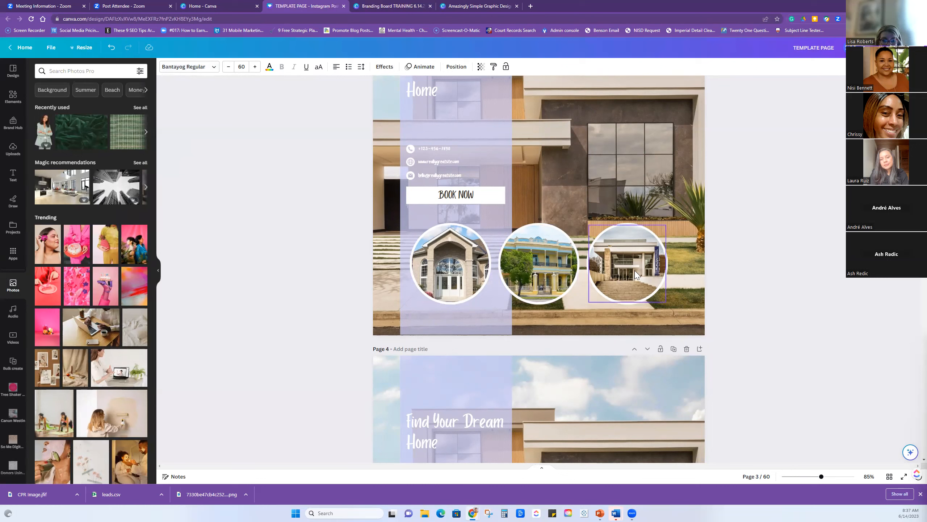
Copy the dark green fabric background from page 2 and paste it as page 3's background
{"action": "scroll", "coordinate": [524, 258], "scroll_direction": "up", "scroll_amount": 5}
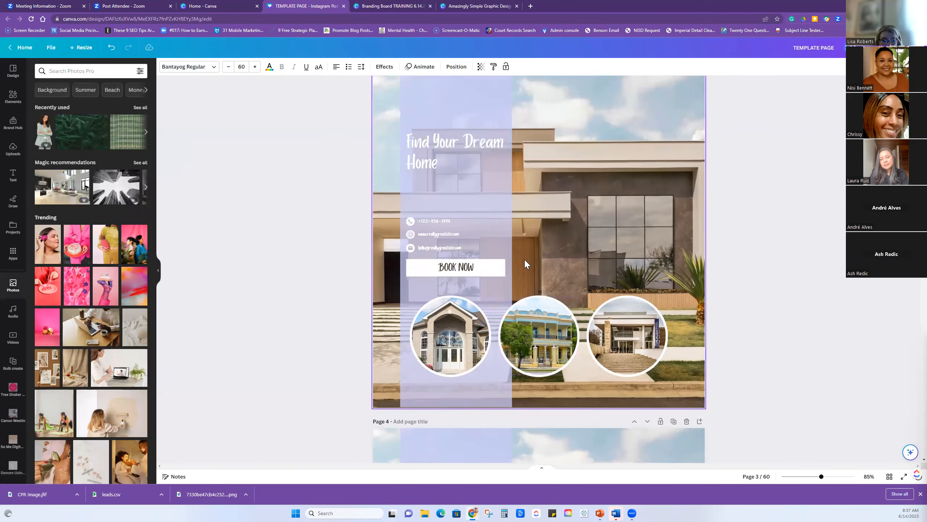
{"action": "scroll", "coordinate": [525, 259], "scroll_direction": "up", "scroll_amount": 1}
{"action": "right_click", "coordinate": [534, 184]}
{"action": "left_click", "coordinate": [555, 194]}
{"action": "right_click", "coordinate": [612, 314]}
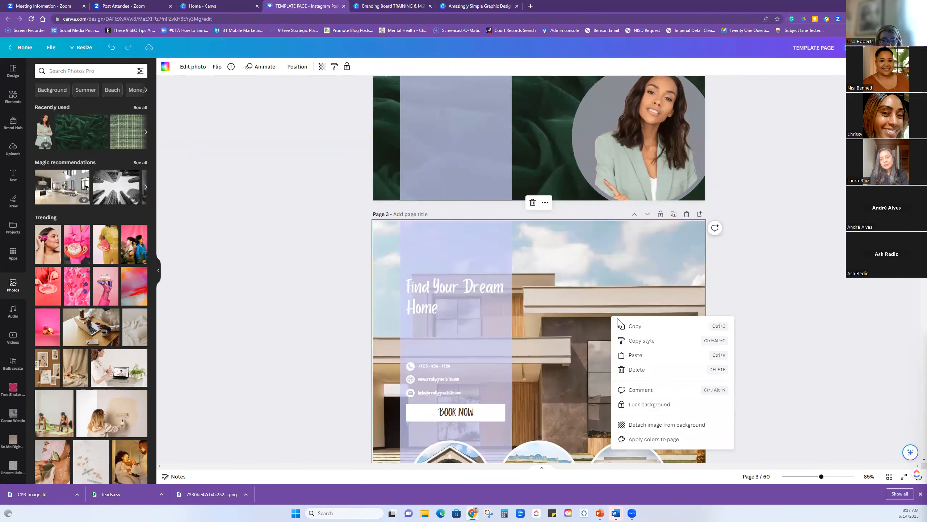
{"action": "left_click", "coordinate": [638, 354]}
{"action": "scroll", "coordinate": [655, 319], "scroll_direction": "down", "scroll_amount": 4}
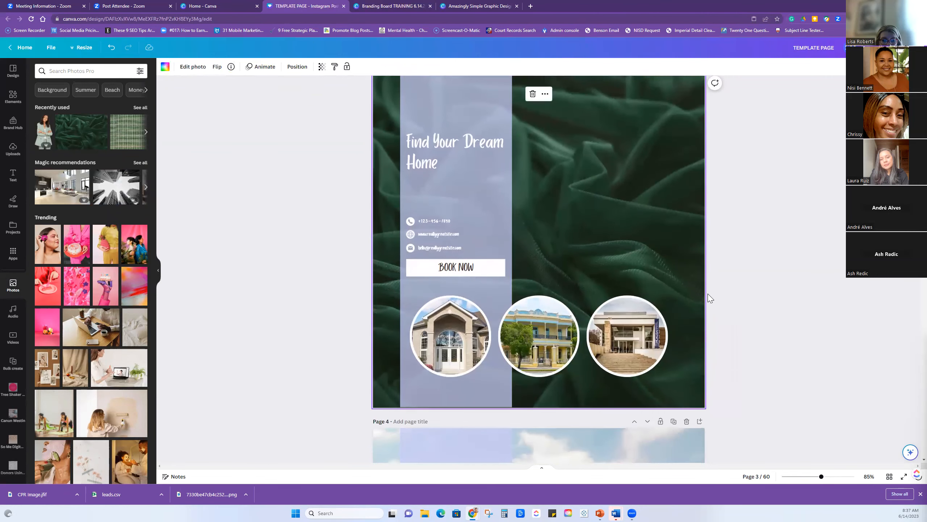
{"action": "scroll", "coordinate": [788, 295], "scroll_direction": "down", "scroll_amount": 2}
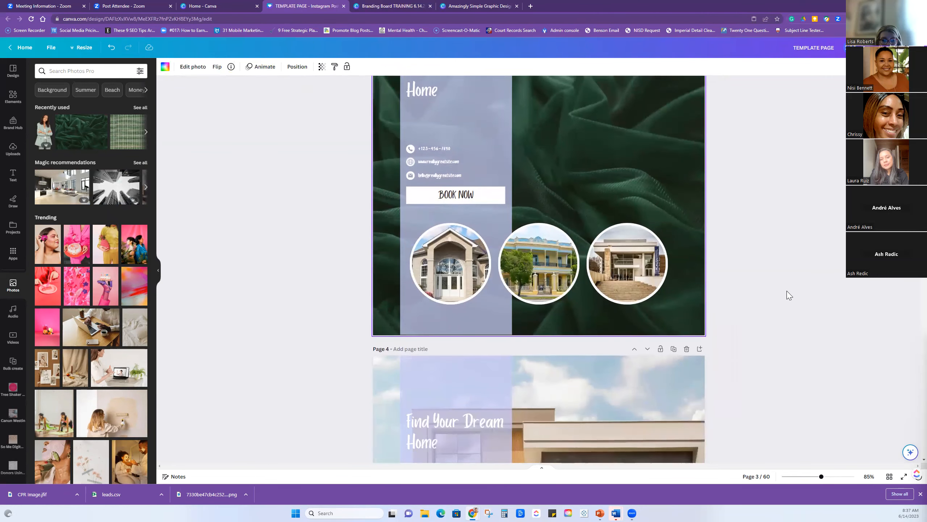
Search the stock photos for "people in white shirts" and look through the results
{"action": "left_click", "coordinate": [63, 71]}
{"action": "type", "text": "peo"}
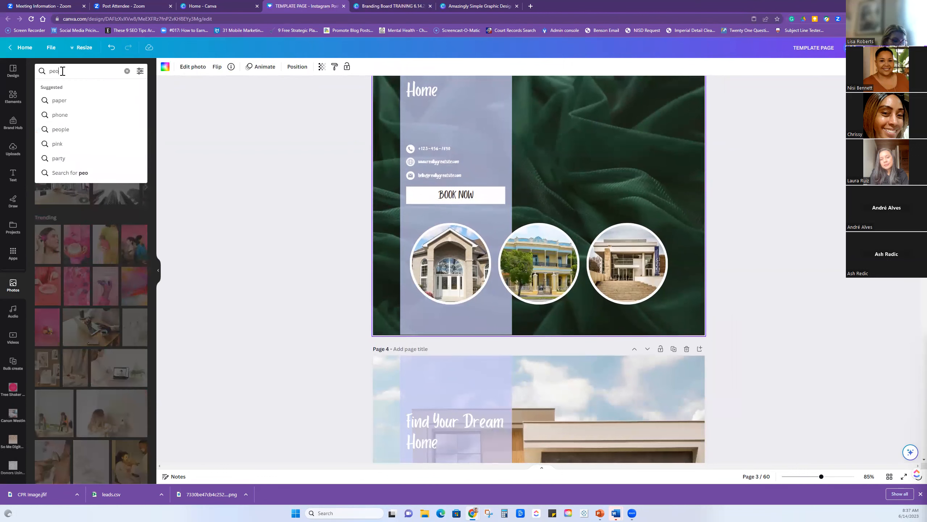
{"action": "type", "text": "ple in white shir"}
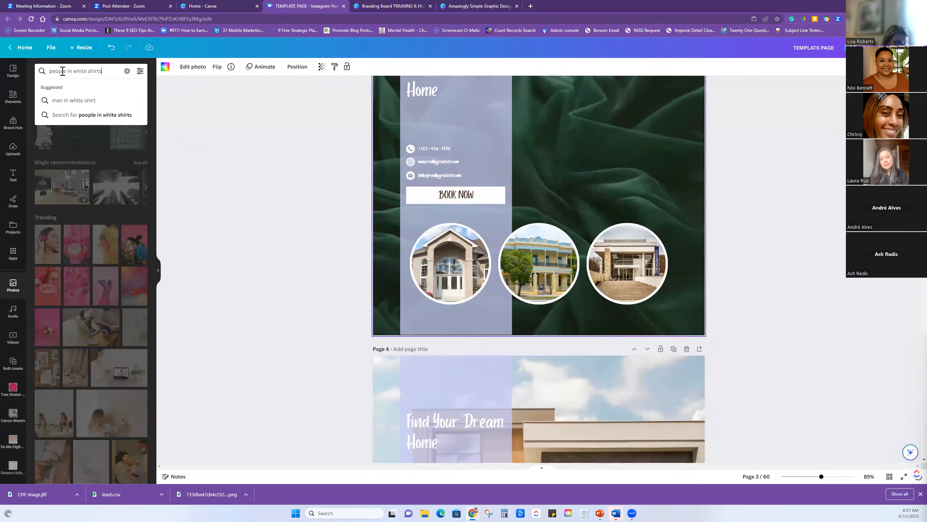
{"action": "type", "text": "ts"}
{"action": "key", "text": "Return"}
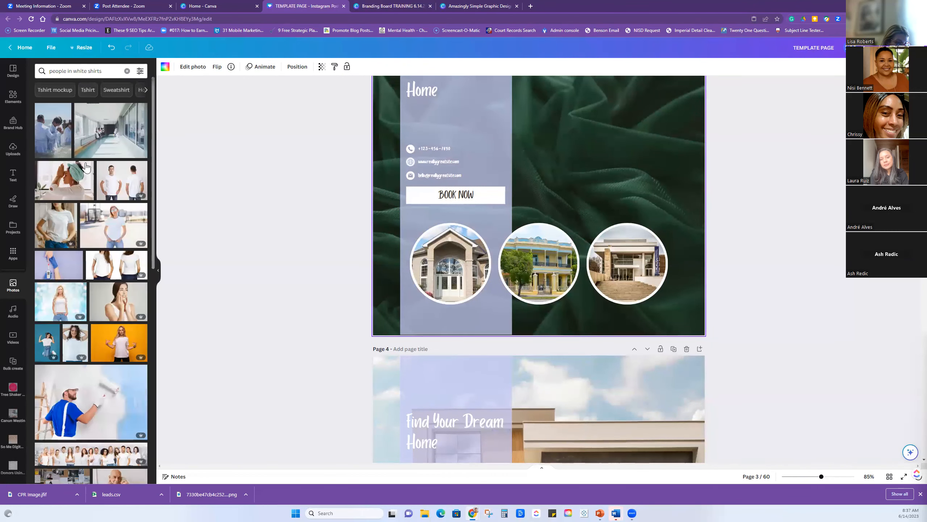
{"action": "scroll", "coordinate": [94, 162], "scroll_direction": "down", "scroll_amount": 5}
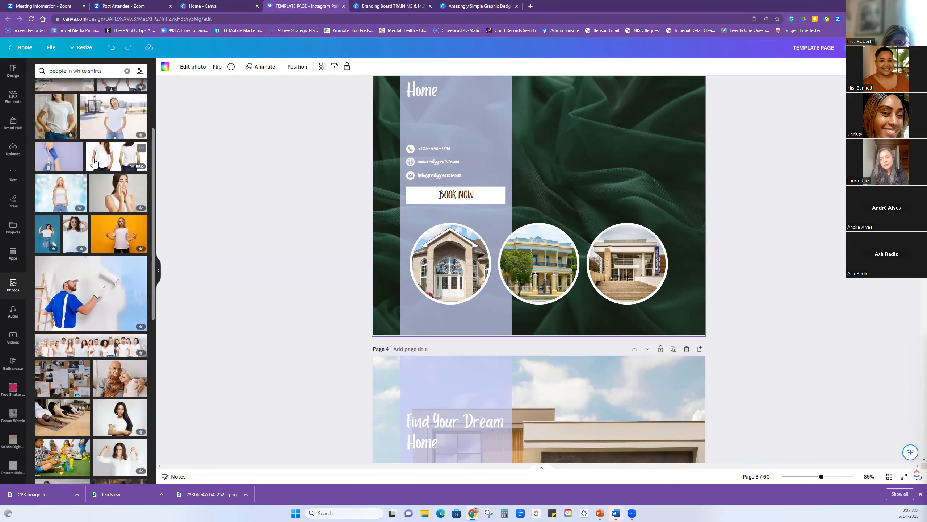
{"action": "scroll", "coordinate": [94, 162], "scroll_direction": "up", "scroll_amount": 5}
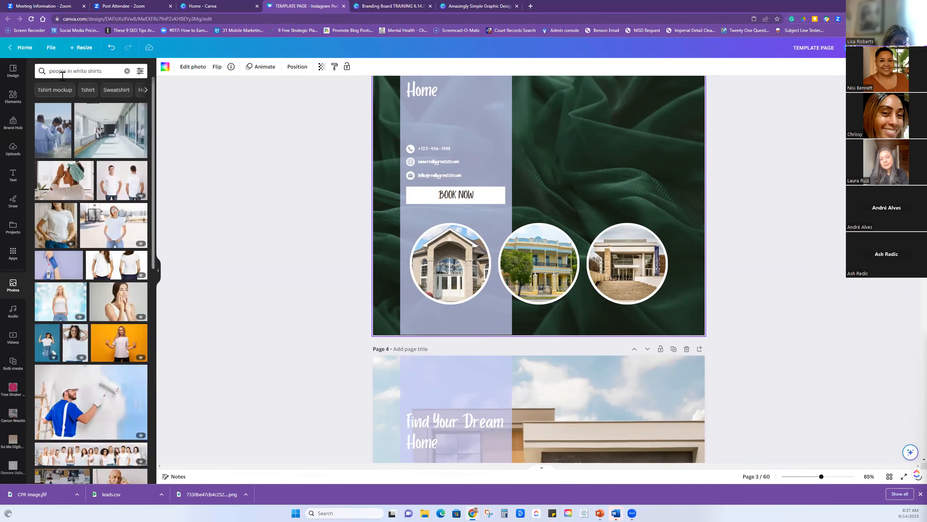
Change the photo search to "professionals in white shirts"
{"action": "double_click", "coordinate": [47, 73]}
{"action": "type", "text": "profession"}
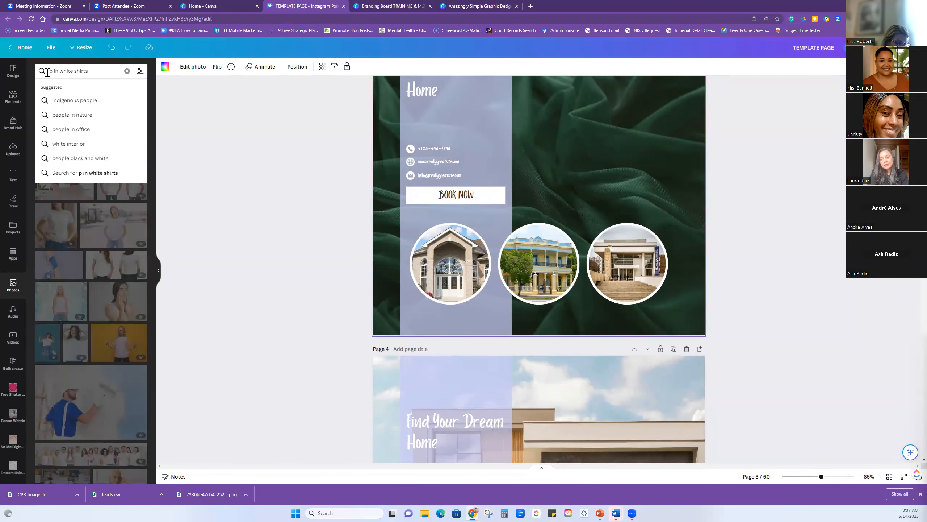
{"action": "type", "text": "als"}
{"action": "key", "text": "Return"}
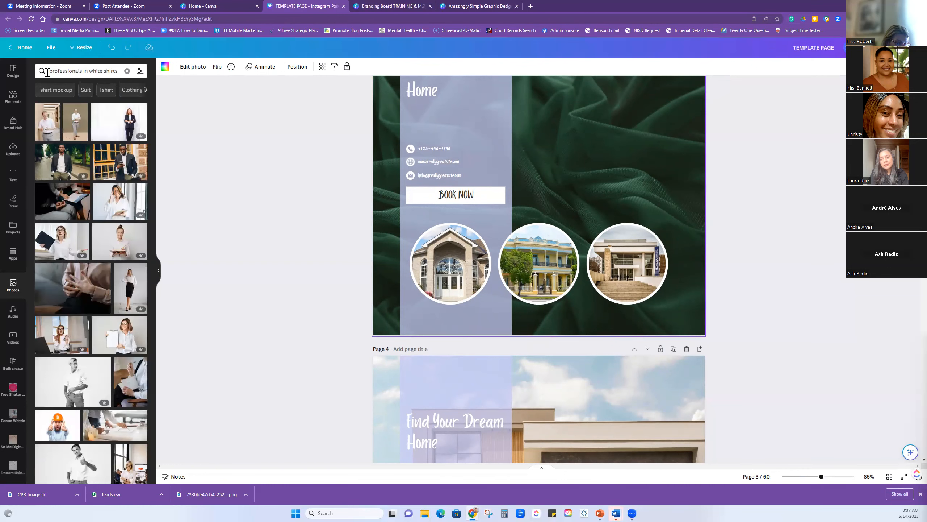
Fill page 3's first circle with the woman in white blouse and black skirt, enlarging the photo to frame her from the waist up
{"action": "scroll", "coordinate": [84, 236], "scroll_direction": "down", "scroll_amount": 3}
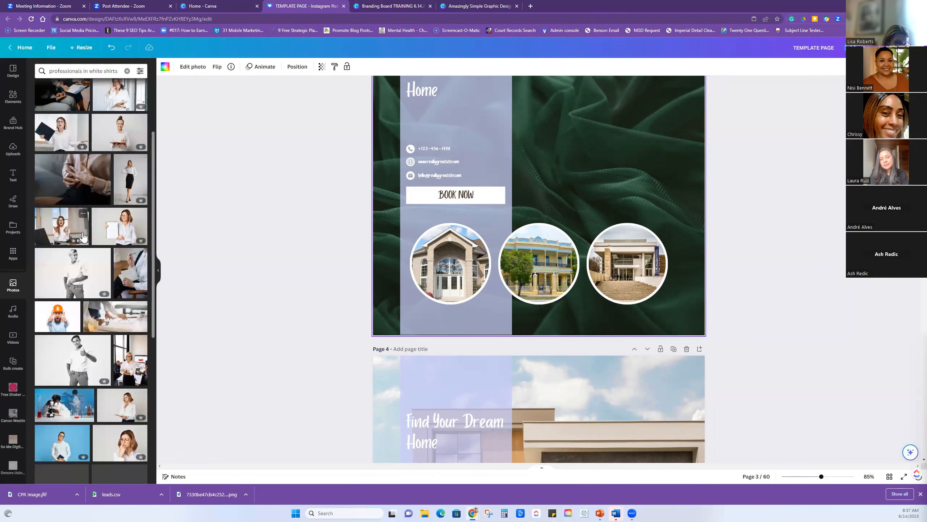
{"action": "left_click_drag", "start_coordinate": [126, 182], "coordinate": [448, 259]}
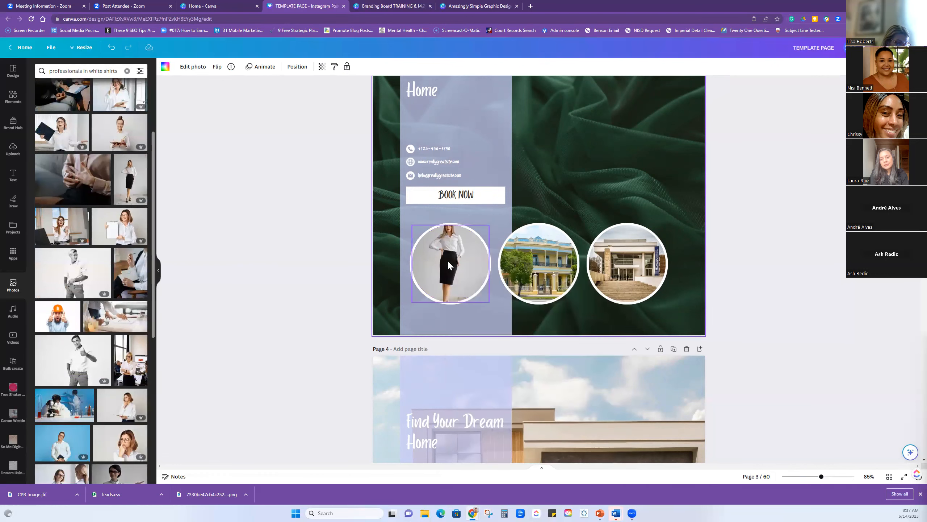
{"action": "double_click", "coordinate": [448, 259]}
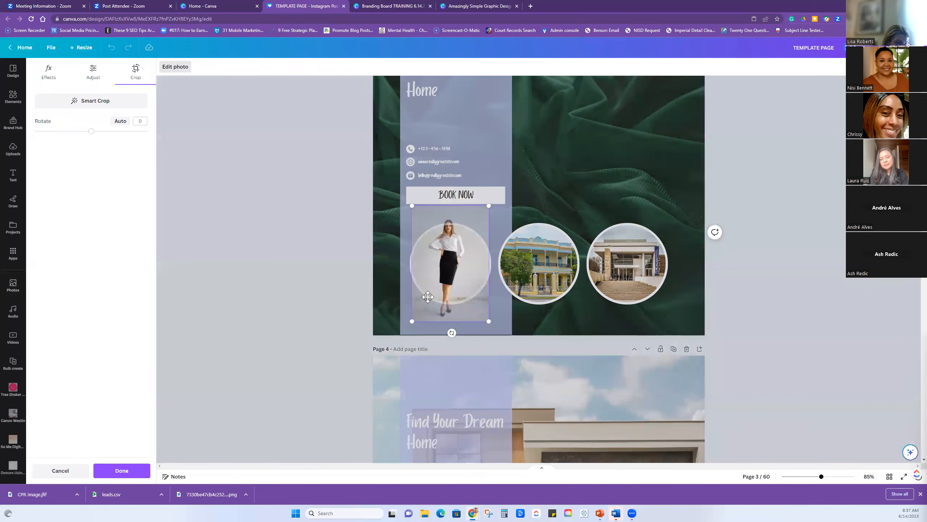
{"action": "left_click_drag", "start_coordinate": [409, 326], "coordinate": [345, 420]}
{"action": "left_click_drag", "start_coordinate": [368, 386], "coordinate": [407, 384]}
{"action": "left_click", "coordinate": [285, 342]}
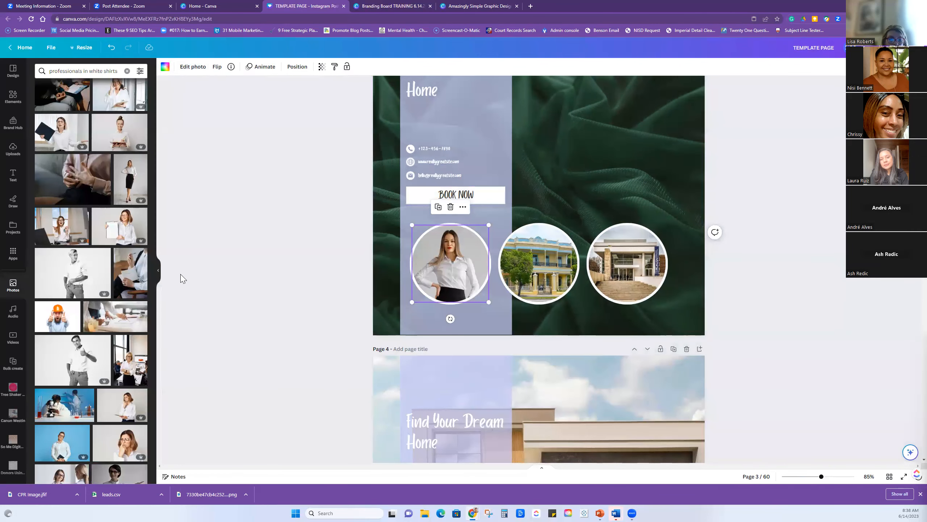
Fill page 3's middle circle with the man in glasses on a blue background, enlarging and recentring him in the frame
{"action": "scroll", "coordinate": [102, 294], "scroll_direction": "down", "scroll_amount": 4}
{"action": "scroll", "coordinate": [103, 293], "scroll_direction": "down", "scroll_amount": 7}
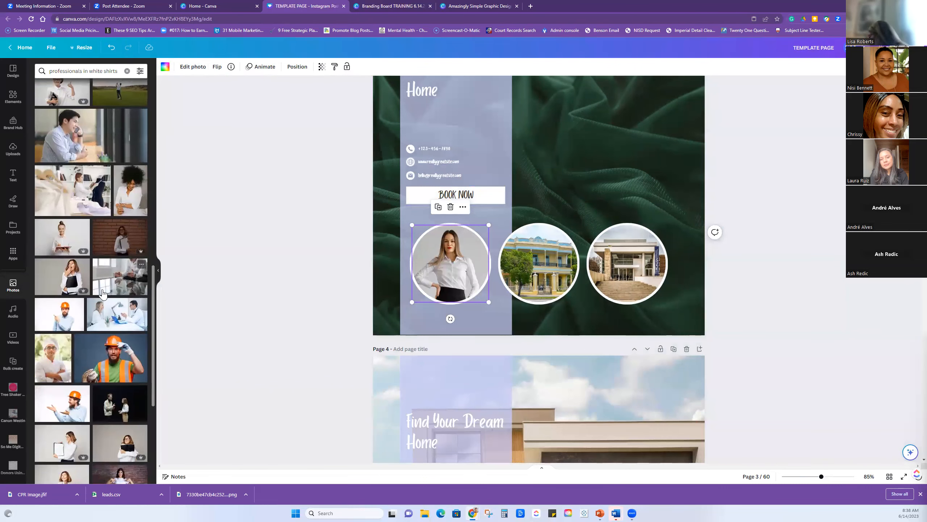
{"action": "scroll", "coordinate": [103, 294], "scroll_direction": "down", "scroll_amount": 5}
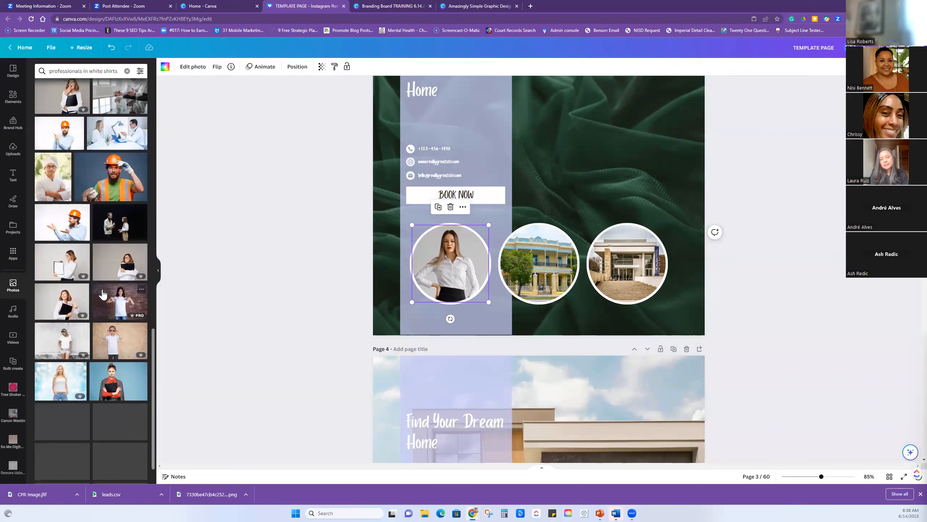
{"action": "scroll", "coordinate": [103, 294], "scroll_direction": "up", "scroll_amount": 6}
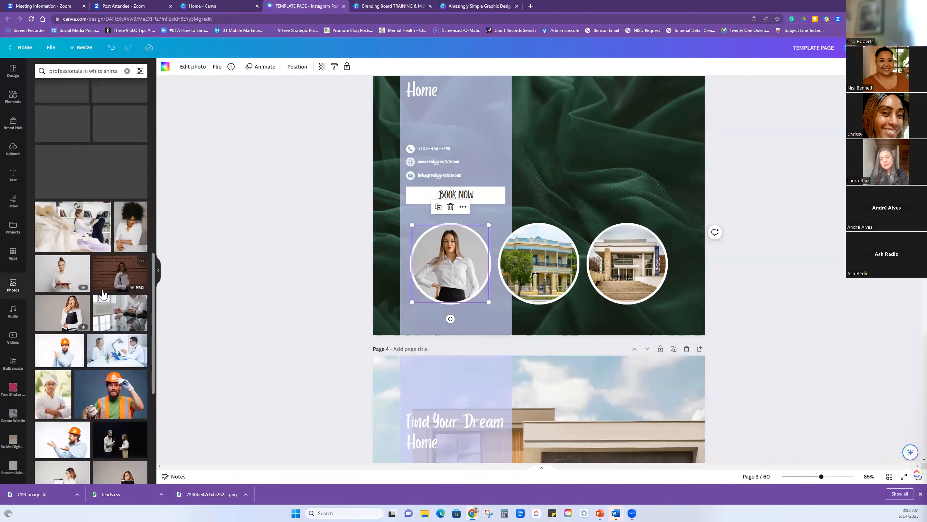
{"action": "scroll", "coordinate": [103, 293], "scroll_direction": "up", "scroll_amount": 5}
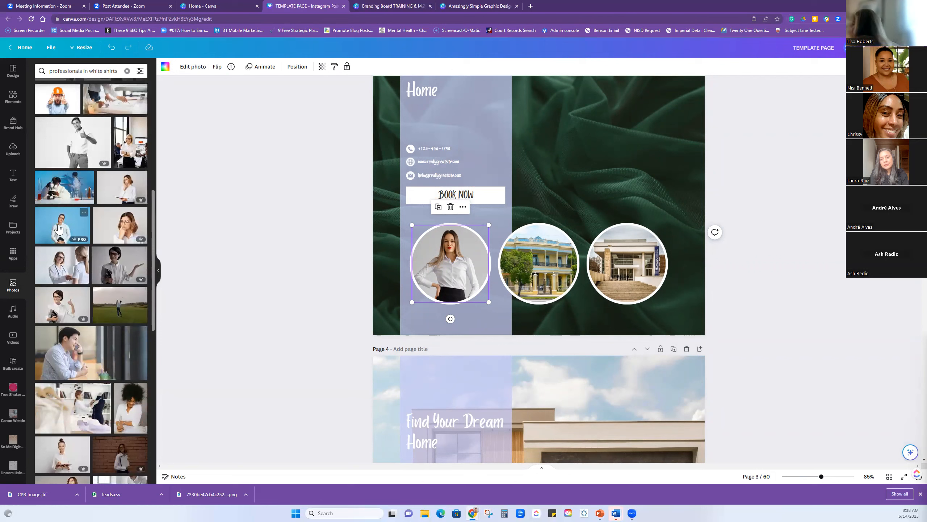
{"action": "left_click_drag", "start_coordinate": [59, 228], "coordinate": [547, 263]}
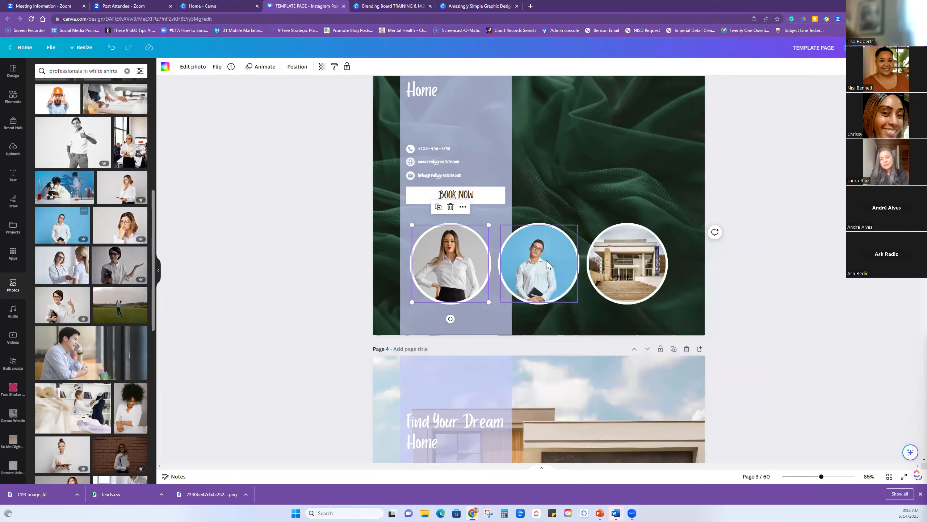
{"action": "double_click", "coordinate": [547, 264]}
{"action": "left_click_drag", "start_coordinate": [500, 301], "coordinate": [450, 352]}
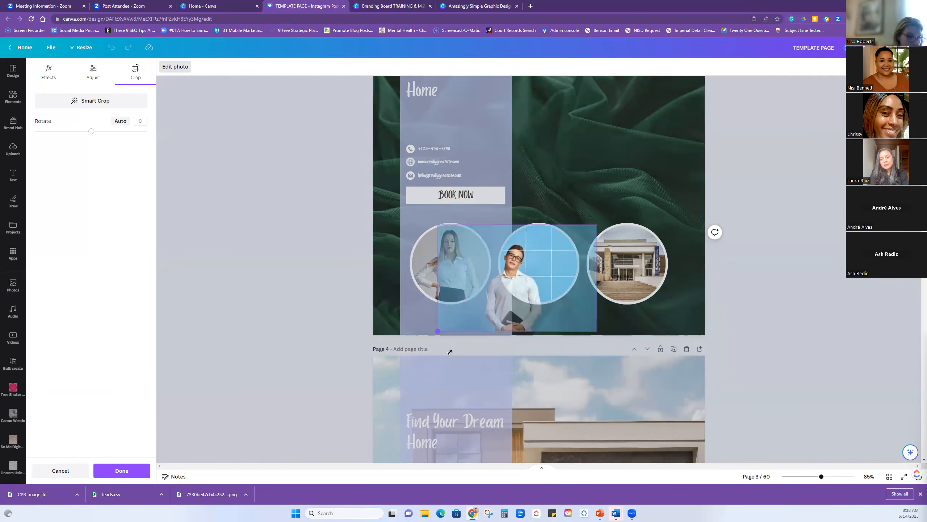
{"action": "left_click_drag", "start_coordinate": [499, 313], "coordinate": [524, 296]}
{"action": "left_click", "coordinate": [352, 276]}
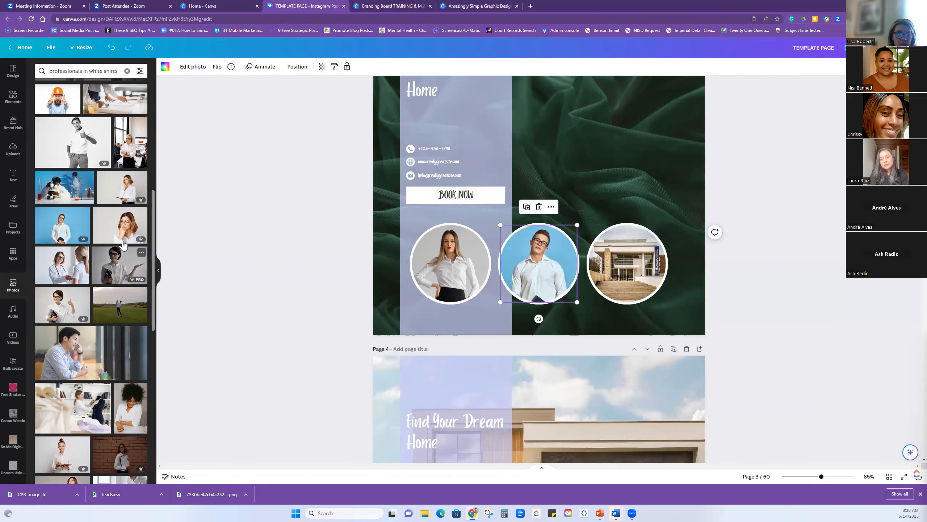
Fill page 3's third circle with the blonde woman in glasses in an office, enlarging and repositioning the photo within the frame
{"action": "left_click_drag", "start_coordinate": [129, 152], "coordinate": [621, 270]}
{"action": "double_click", "coordinate": [620, 271]}
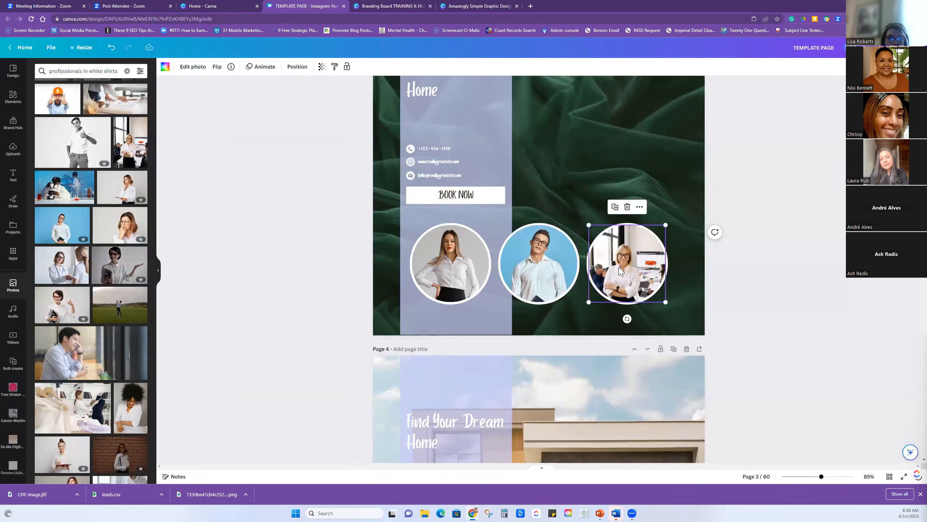
{"action": "left_click_drag", "start_coordinate": [589, 331], "coordinate": [612, 307]}
{"action": "left_click", "coordinate": [772, 311]}
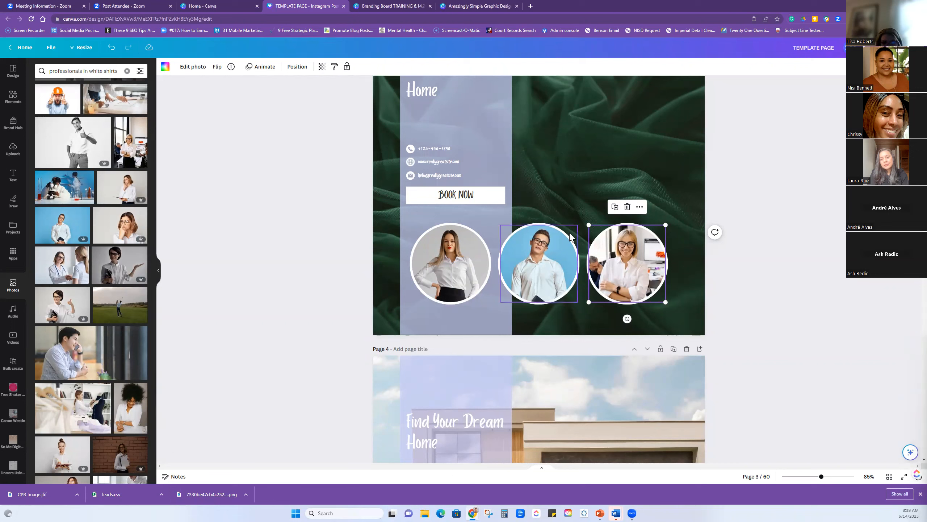
Remove the backgrounds from all three portrait photos in page 3's circles
{"action": "left_click", "coordinate": [193, 67]}
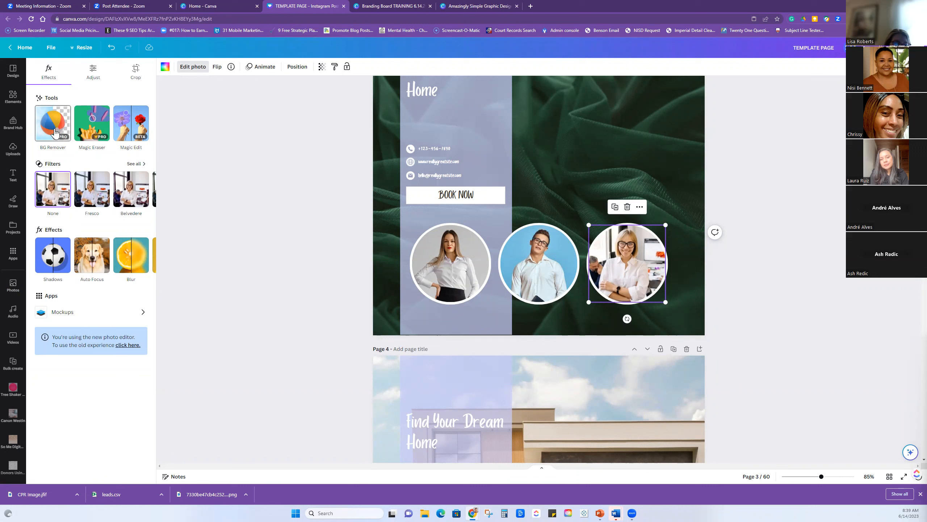
{"action": "left_click", "coordinate": [54, 132]}
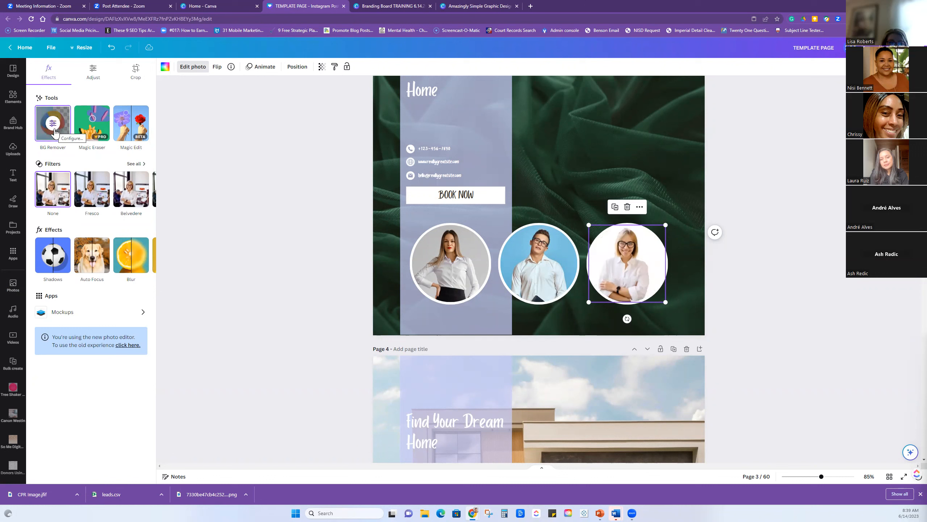
{"action": "left_click", "coordinate": [531, 278]}
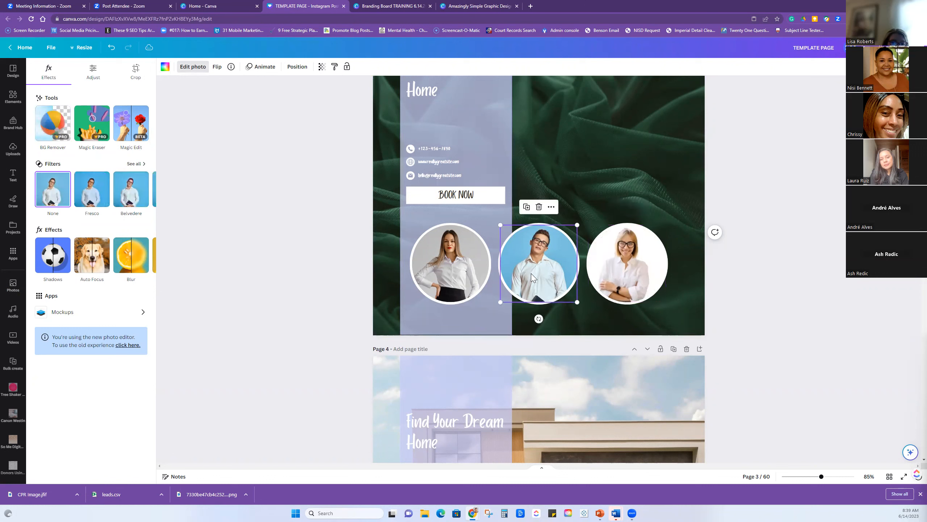
{"action": "left_click", "coordinate": [39, 122]}
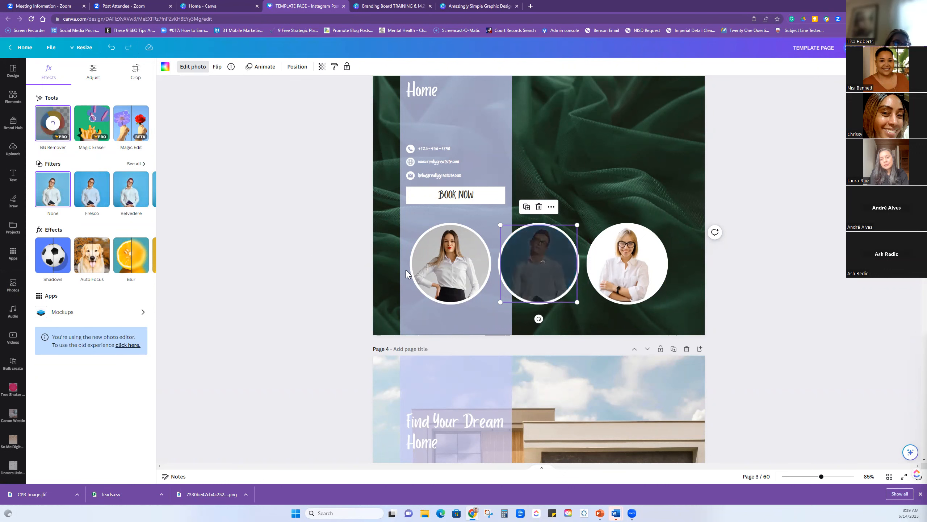
{"action": "left_click", "coordinate": [459, 275]}
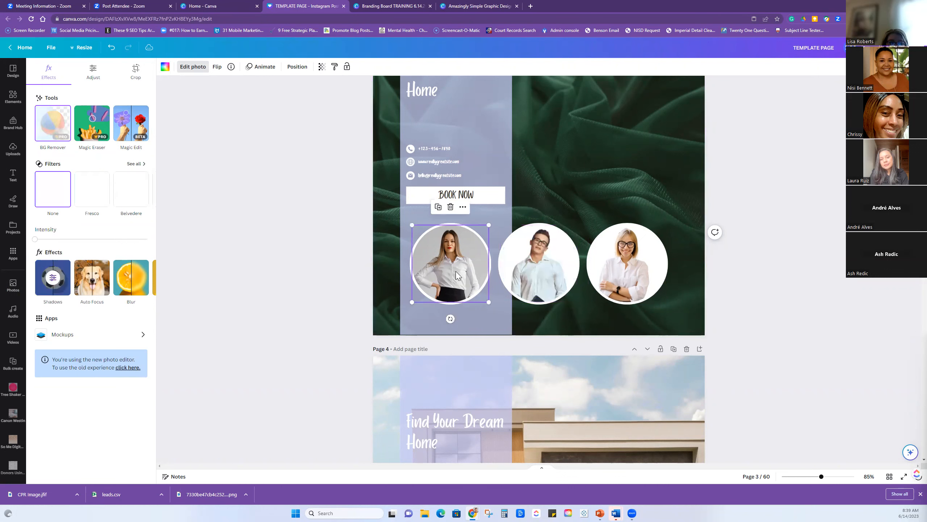
{"action": "left_click", "coordinate": [55, 124]}
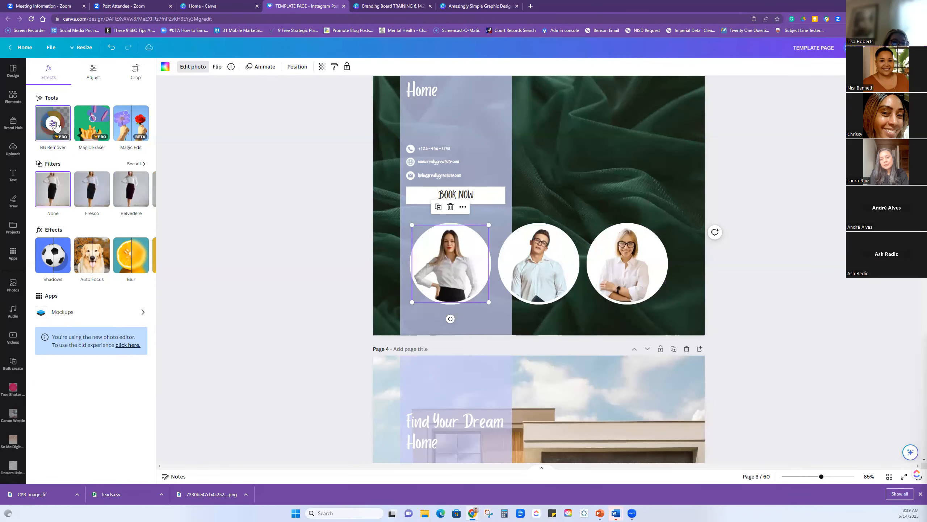
{"action": "left_click", "coordinate": [276, 228]}
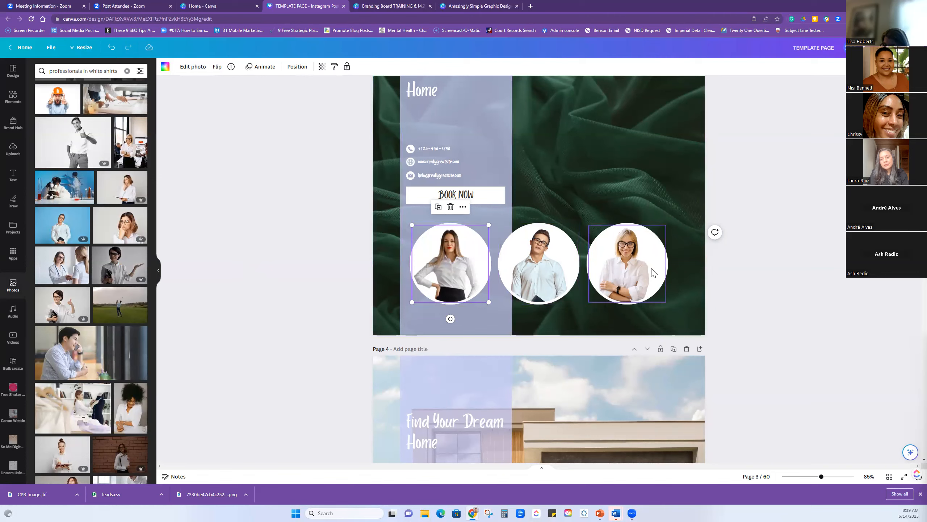
Replace page 3's "Find Your Dream Home" heading with "Meet your HR Team"
{"action": "scroll", "coordinate": [447, 153], "scroll_direction": "up", "scroll_amount": 2}
{"action": "double_click", "coordinate": [443, 154]}
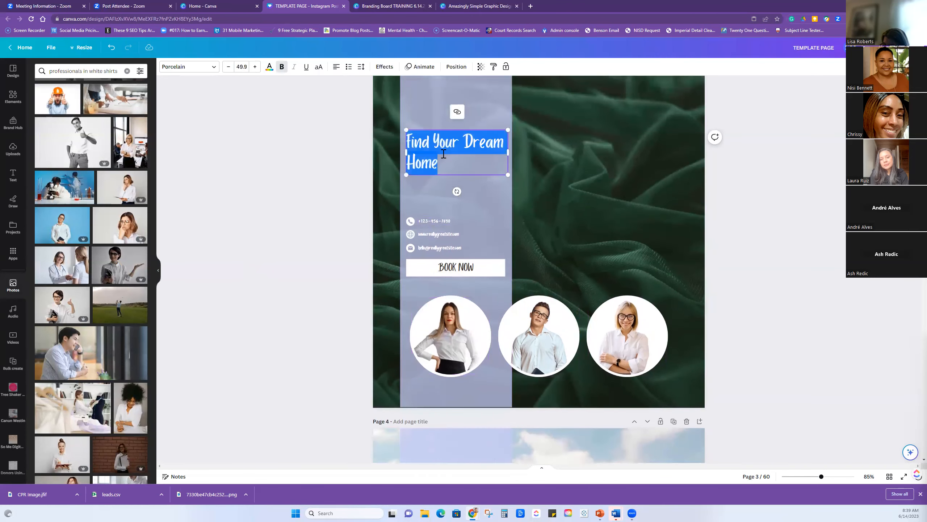
{"action": "type", "text": "Meet your HR Team"}
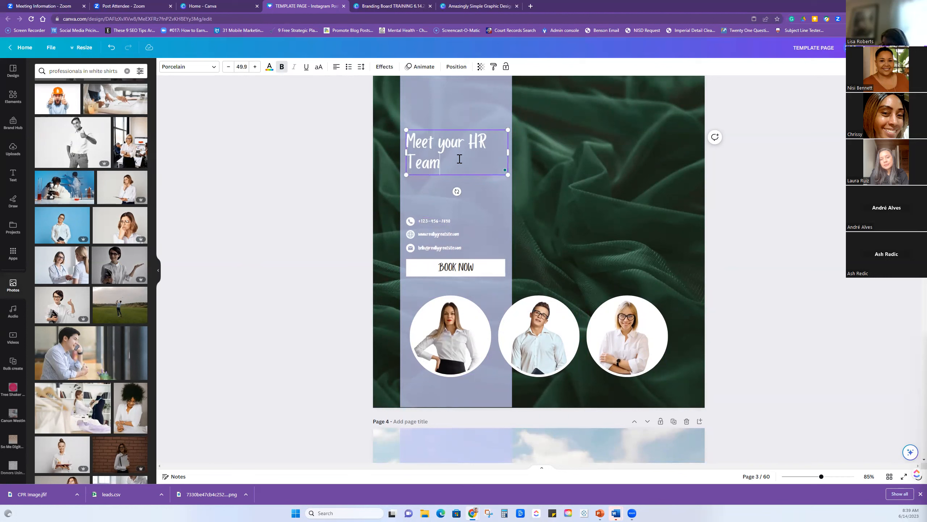
Stack page 3's heading one word per line, enlarge it to size 82.4, and centre-align it in the middle of the lavender strip
{"action": "left_click_drag", "start_coordinate": [508, 151], "coordinate": [446, 154]}
{"action": "left_click_drag", "start_coordinate": [483, 108], "coordinate": [471, 75]}
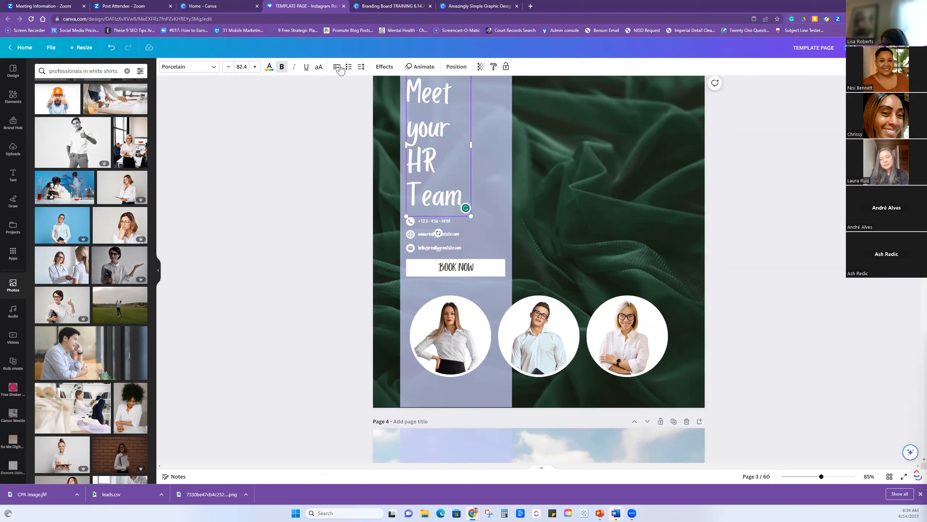
{"action": "left_click", "coordinate": [337, 67]}
{"action": "left_click", "coordinate": [347, 156]}
{"action": "left_click_drag", "start_coordinate": [423, 156], "coordinate": [442, 155]}
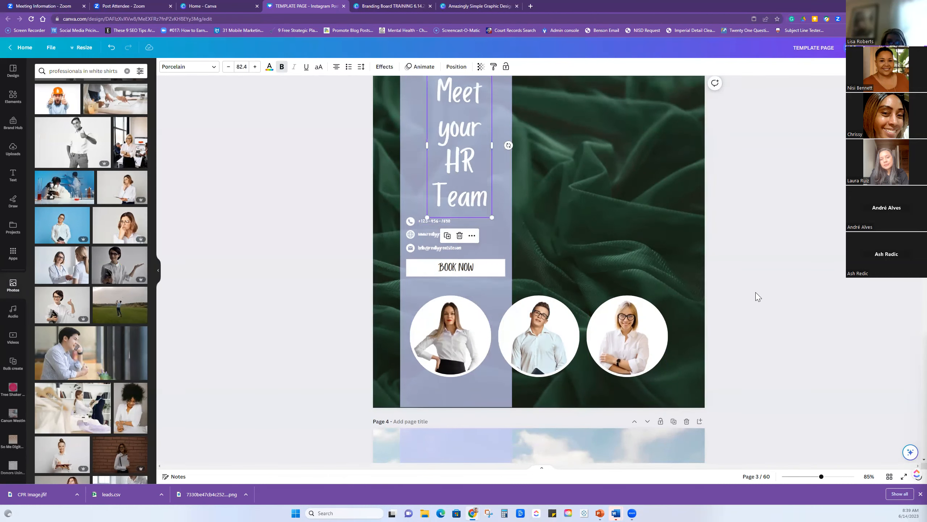
Open page 13, the "Find the Property" post, from the overview of all pages, and search the stock photos for "food drive"
{"action": "scroll", "coordinate": [755, 294], "scroll_direction": "up", "scroll_amount": 1}
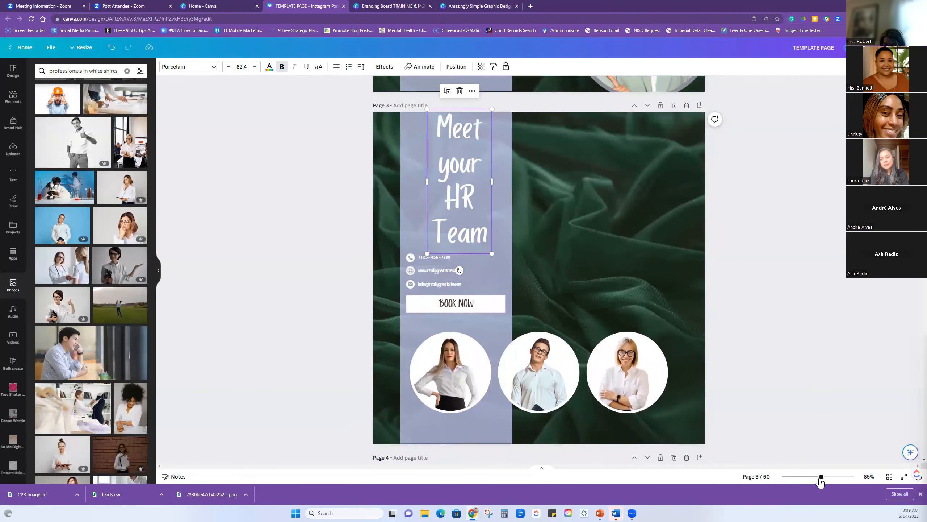
{"action": "left_click_drag", "start_coordinate": [821, 477], "coordinate": [814, 477]}
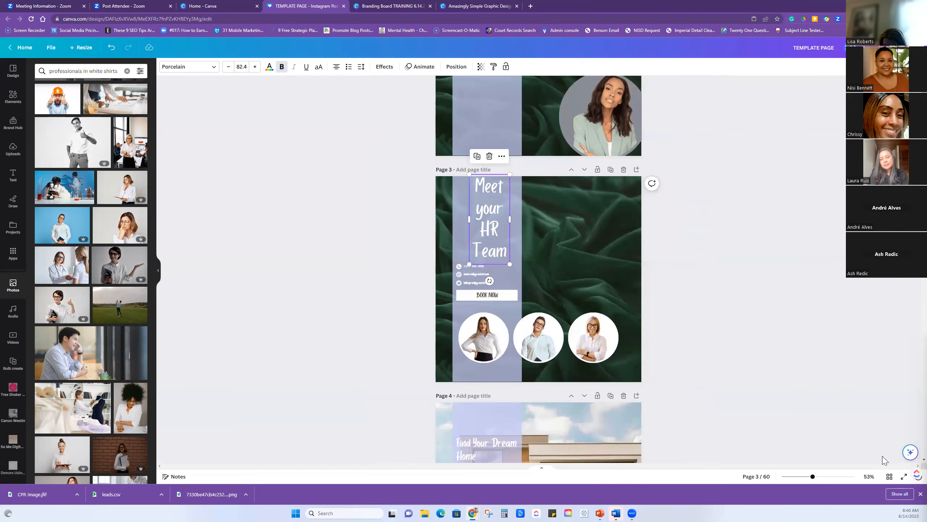
{"action": "left_click", "coordinate": [890, 476]}
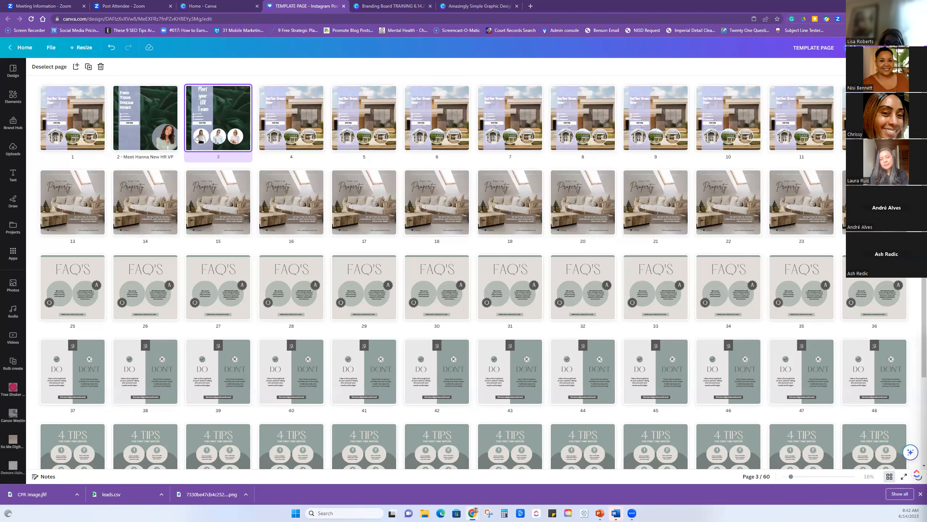
{"action": "double_click", "coordinate": [88, 201]}
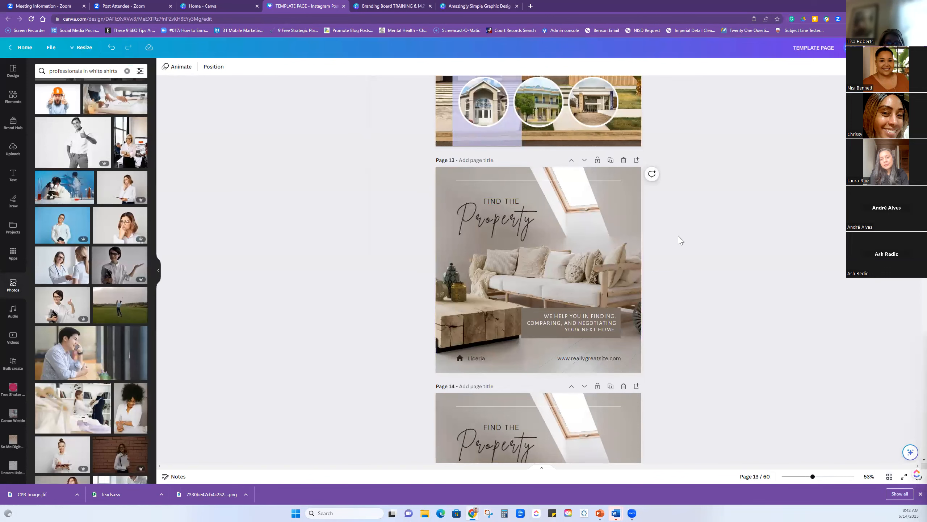
{"action": "left_click_drag", "start_coordinate": [812, 477], "coordinate": [822, 476]}
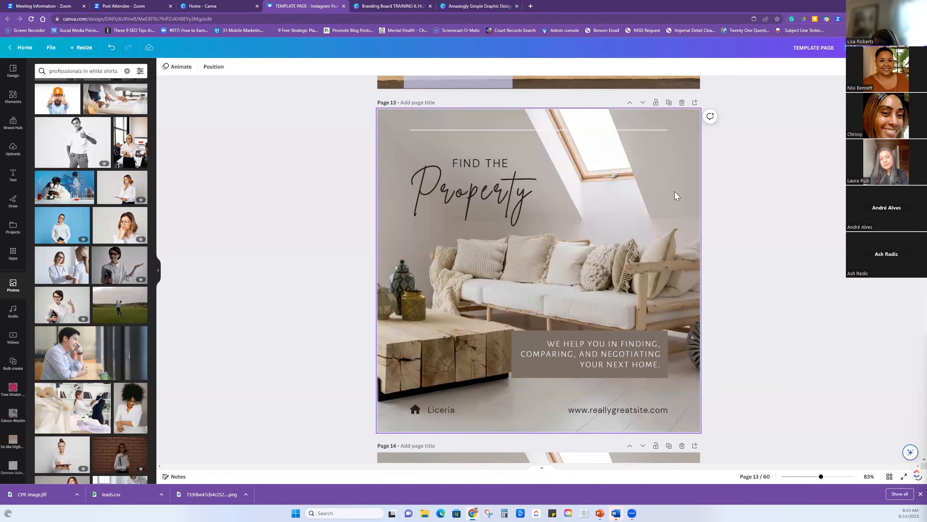
{"action": "left_click", "coordinate": [13, 285]}
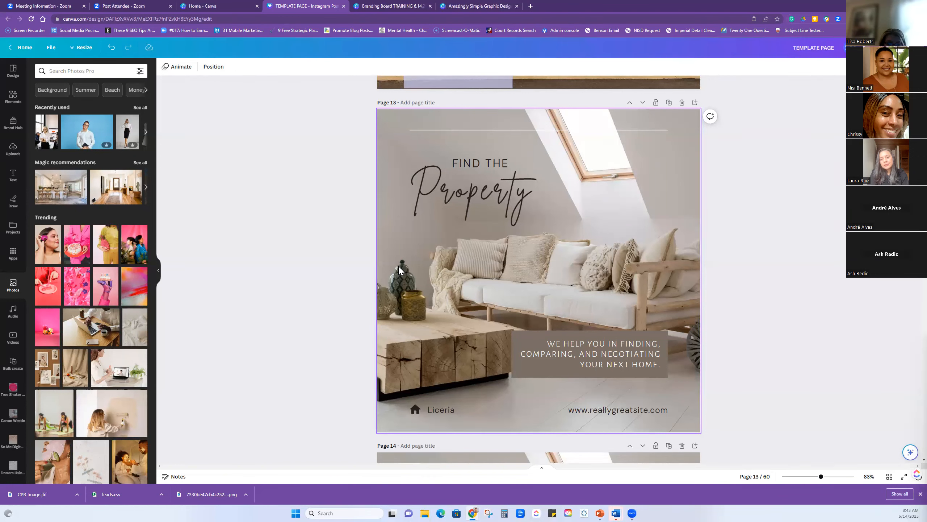
{"action": "left_click", "coordinate": [94, 72]}
{"action": "type", "text": "food drive"}
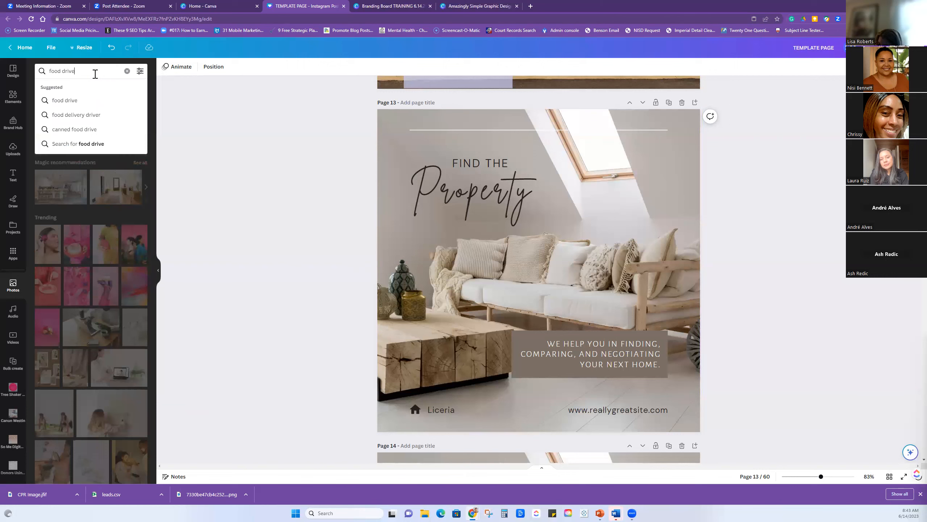
{"action": "key", "text": "Return"}
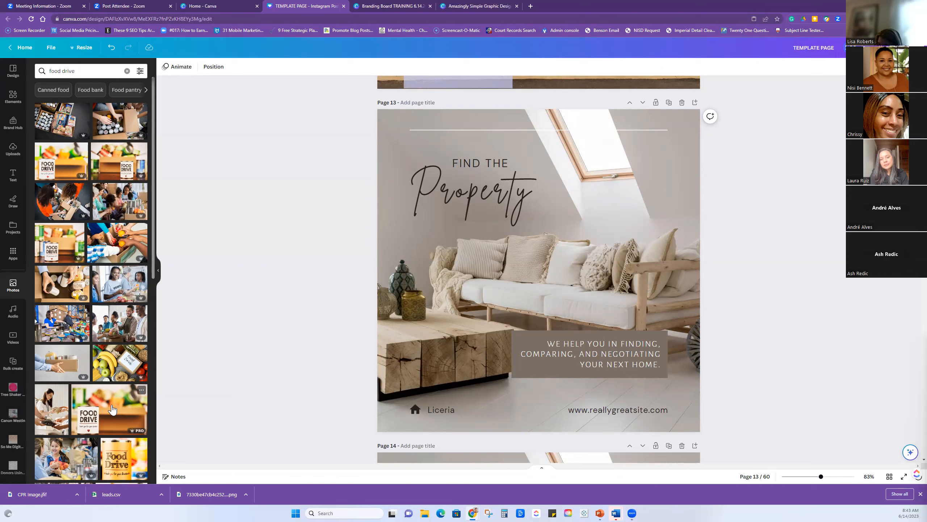
Try the photo of the "Food Drive" can as page 13's background, repositioned so the whole label fits on the page
{"action": "left_click_drag", "start_coordinate": [112, 409], "coordinate": [401, 285]}
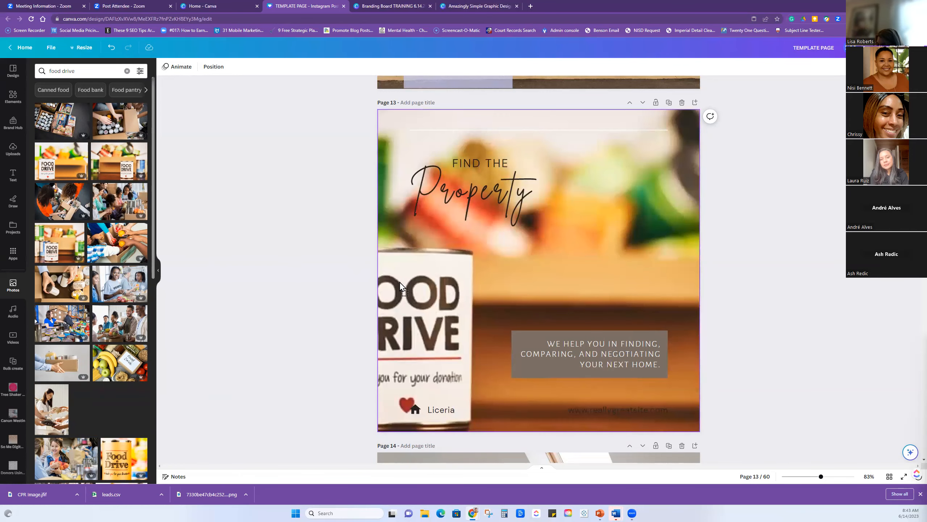
{"action": "double_click", "coordinate": [504, 287]}
{"action": "left_click_drag", "start_coordinate": [506, 286], "coordinate": [586, 280]}
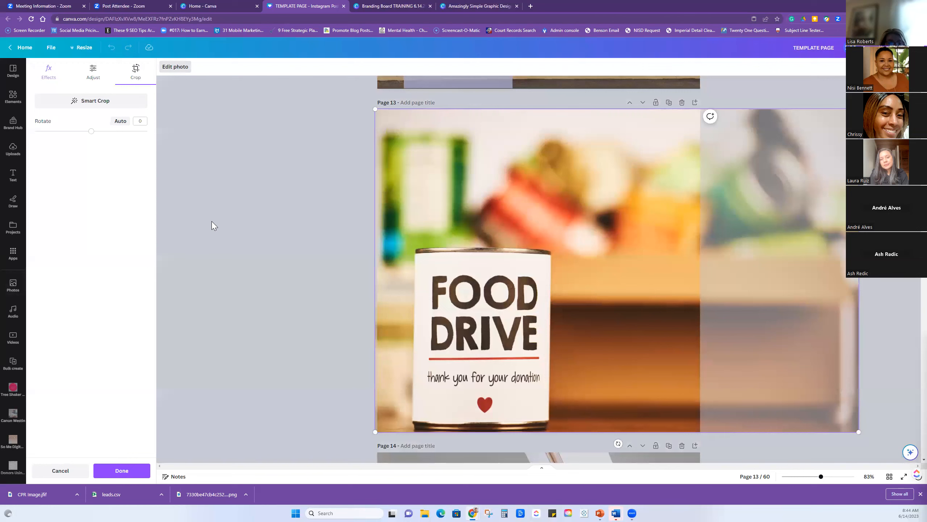
{"action": "left_click", "coordinate": [242, 266]}
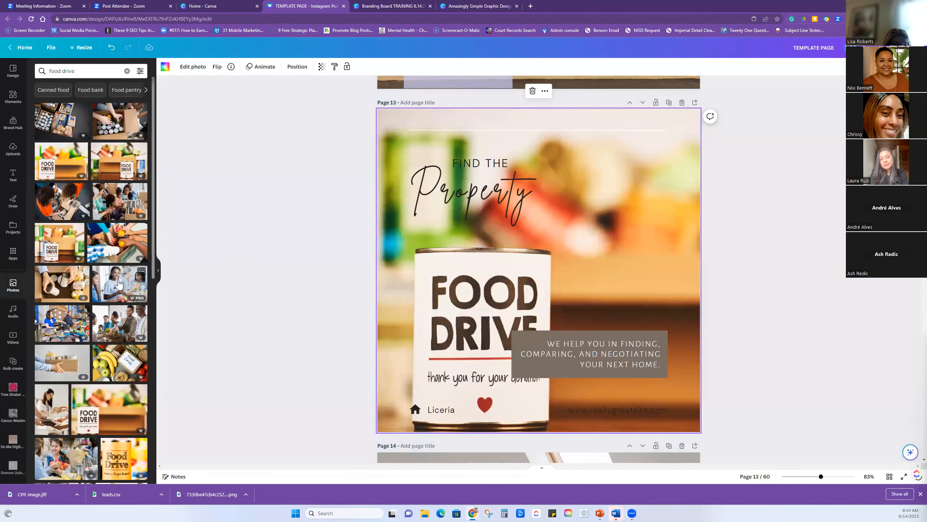
Set the smiling woman in the "Volunteer" shirt as page 13's background photo and delete the "Find the Property" heading
{"action": "left_click_drag", "start_coordinate": [119, 283], "coordinate": [388, 250]}
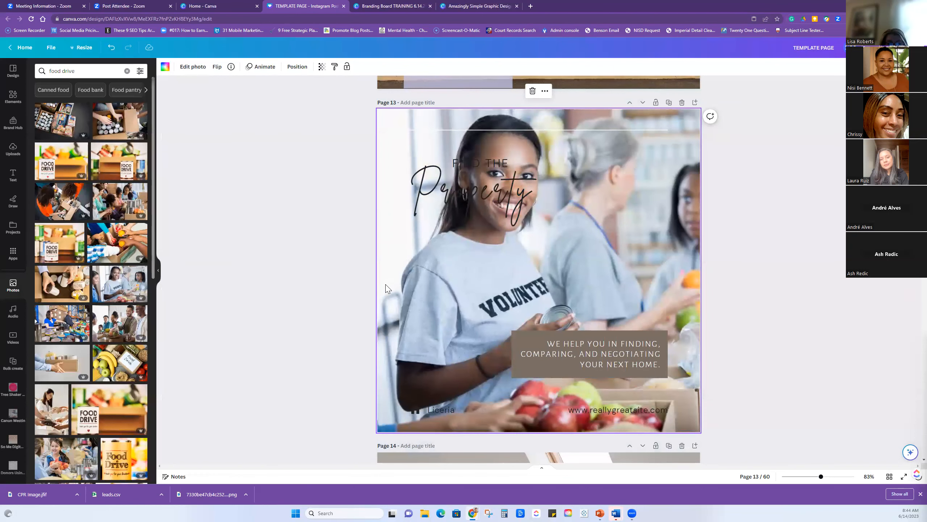
{"action": "left_click", "coordinate": [462, 181]}
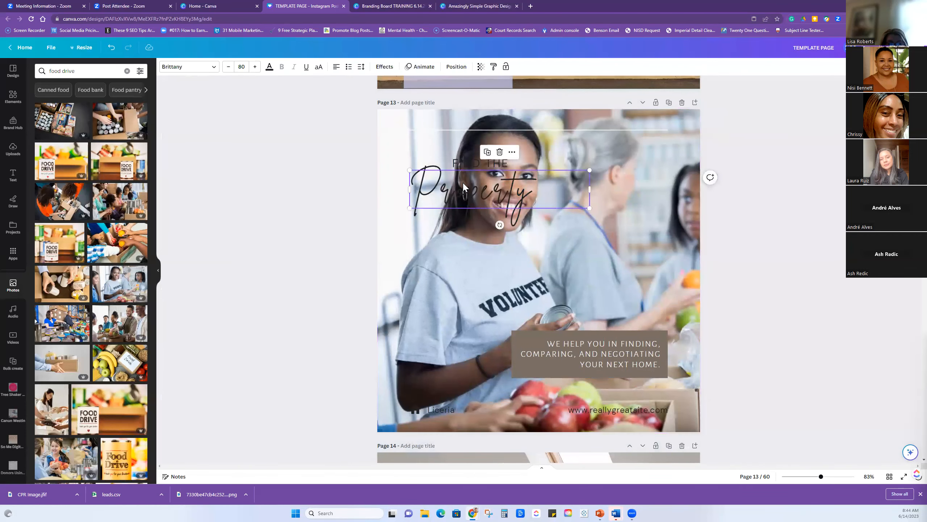
{"action": "key", "text": "Delete"}
Title page 13 "Food Drive June 2023"
{"action": "left_click", "coordinate": [411, 102]}
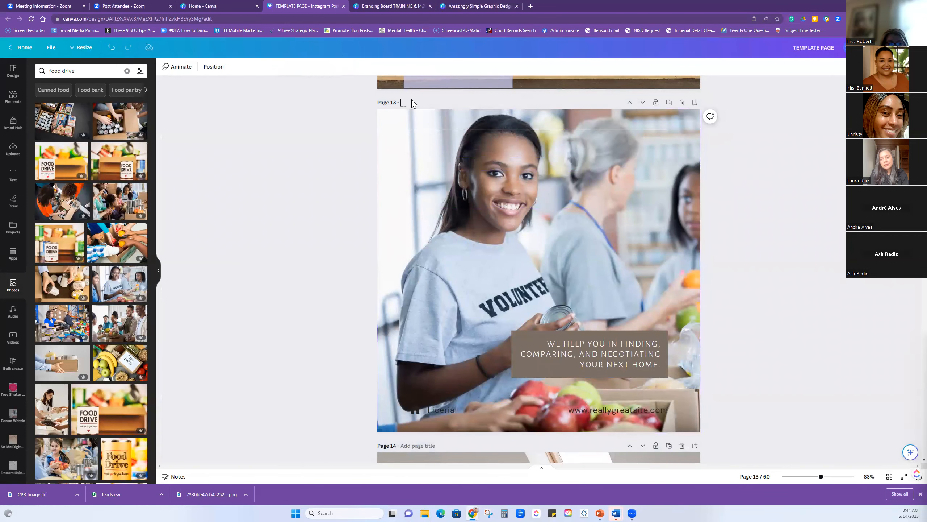
{"action": "type", "text": "Food Drive June 2023"}
Duplicate page 13's white horizontal line three times and turn one copy into a vertical border about 954 long along the photo's left edge
{"action": "left_click", "coordinate": [422, 131]}
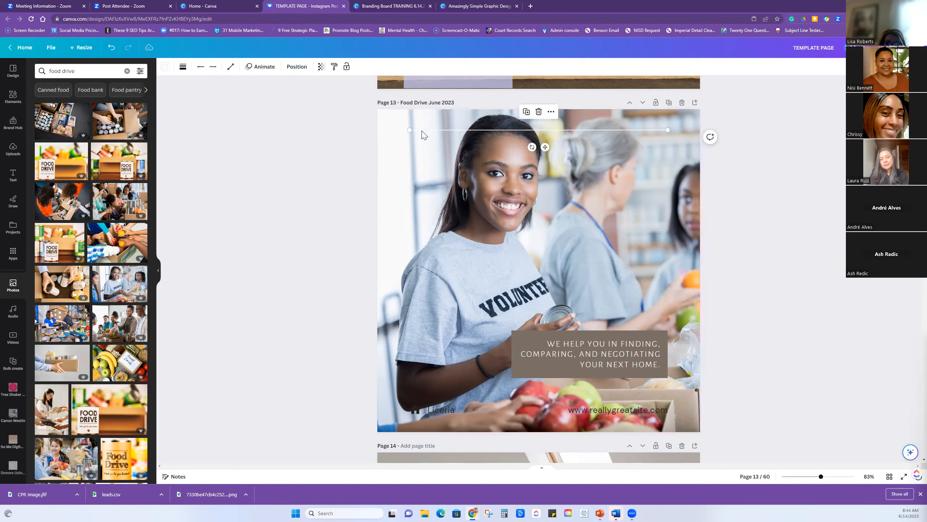
{"action": "left_click", "coordinate": [526, 111]}
{"action": "left_click", "coordinate": [529, 119]}
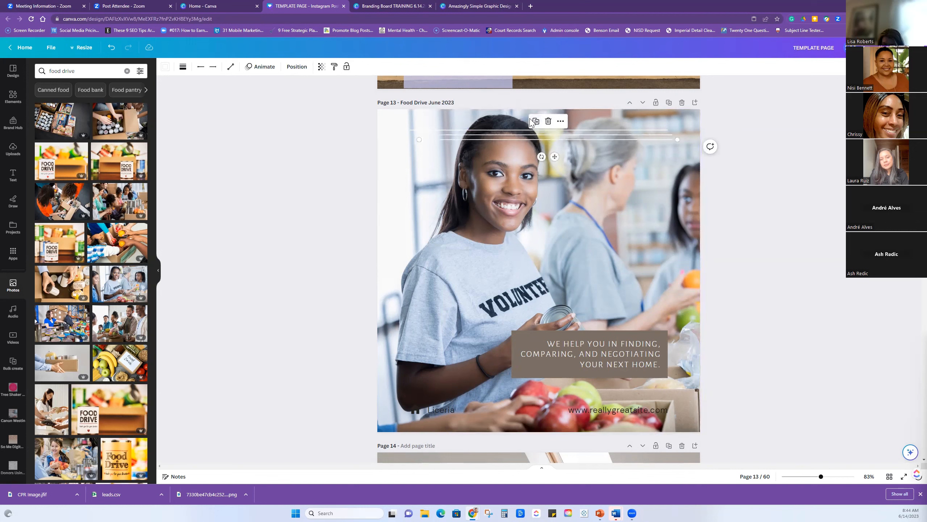
{"action": "left_click", "coordinate": [535, 124]}
{"action": "left_click_drag", "start_coordinate": [509, 148], "coordinate": [467, 189]}
{"action": "left_click_drag", "start_coordinate": [379, 189], "coordinate": [395, 414]}
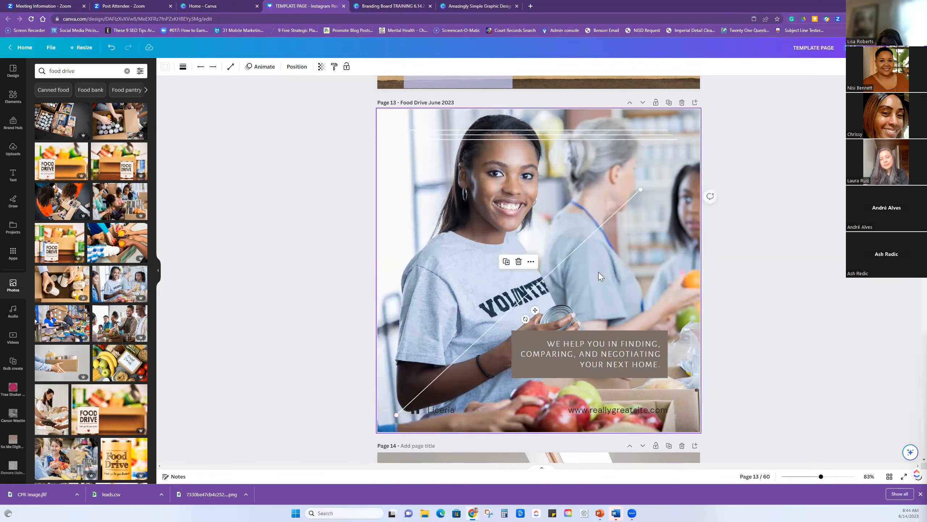
{"action": "left_click_drag", "start_coordinate": [641, 190], "coordinate": [560, 158]}
{"action": "left_click_drag", "start_coordinate": [506, 145], "coordinate": [397, 126]}
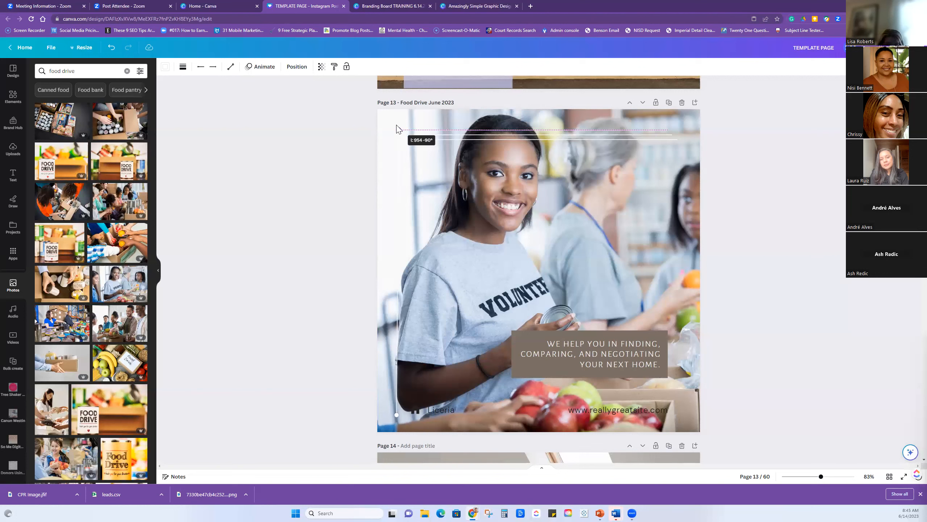
{"action": "left_click_drag", "start_coordinate": [397, 125], "coordinate": [397, 126]}
Complete page 13's white line frame by placing one copy vertically along the right edge and another horizontally along the bottom edge
{"action": "left_click", "coordinate": [465, 139]}
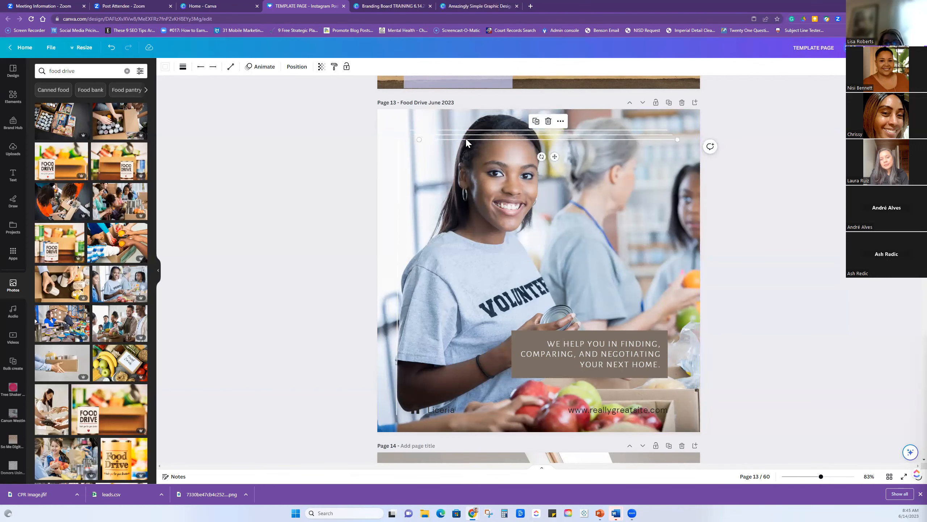
{"action": "left_click_drag", "start_coordinate": [419, 139], "coordinate": [689, 414]}
{"action": "left_click_drag", "start_coordinate": [678, 140], "coordinate": [659, 421]}
{"action": "left_click", "coordinate": [801, 328]}
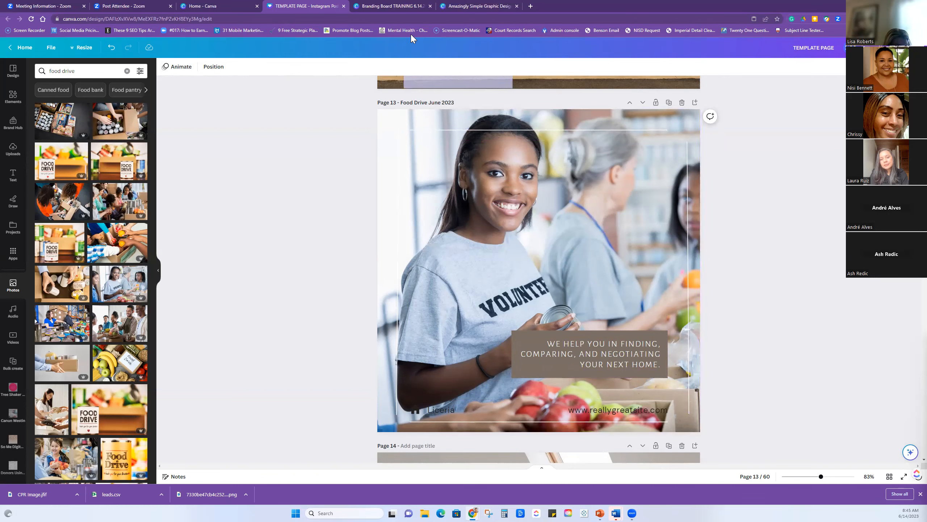
Check the palette on the branding board and fill page 13's brown text box with the lime green from the CPR brand colors
{"action": "left_click", "coordinate": [392, 8]}
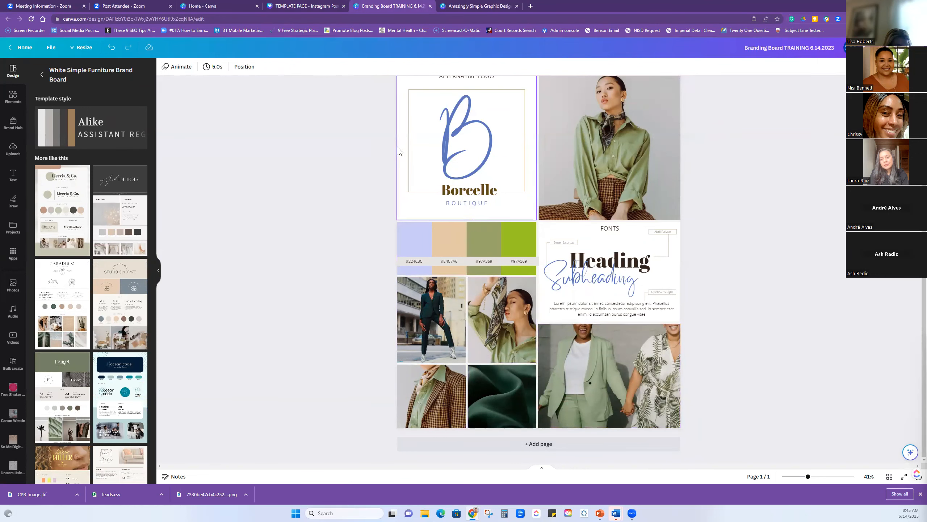
{"action": "left_click", "coordinate": [305, 5]}
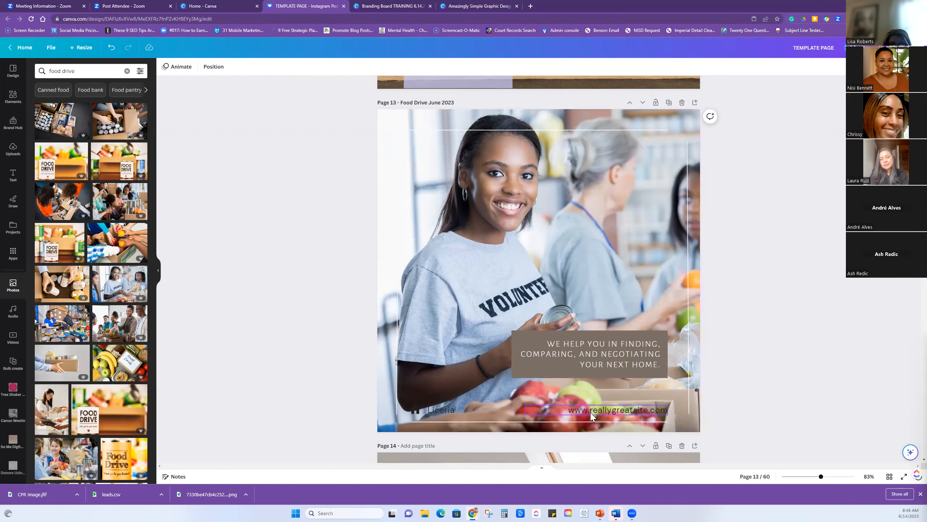
{"action": "left_click", "coordinate": [556, 372]}
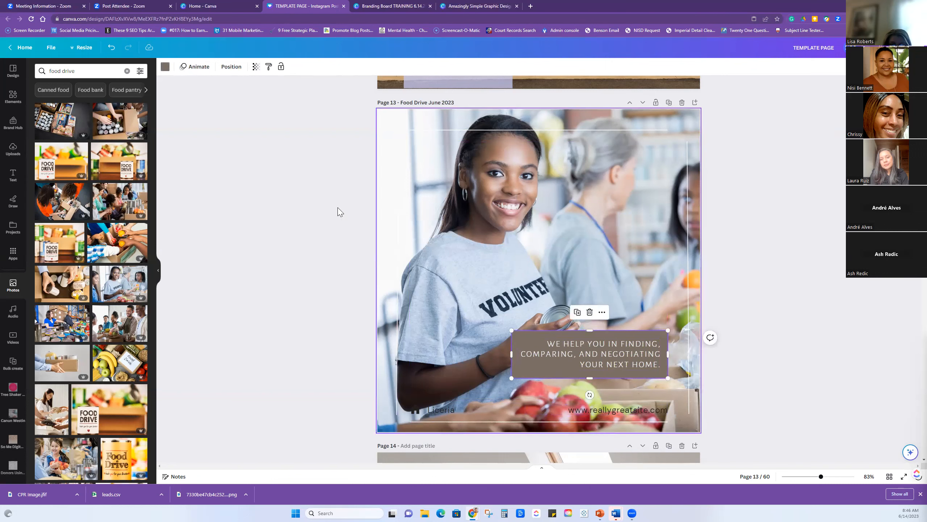
{"action": "left_click", "coordinate": [165, 67]}
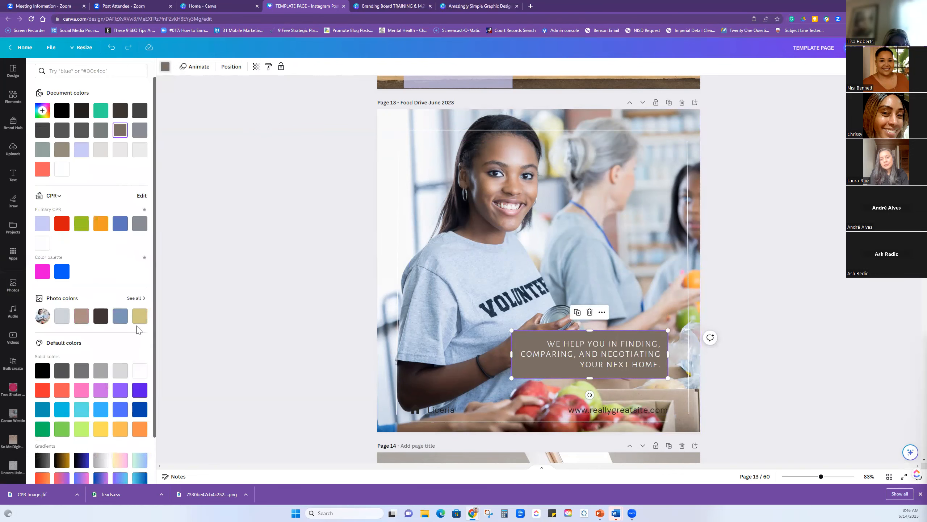
{"action": "left_click", "coordinate": [139, 316]}
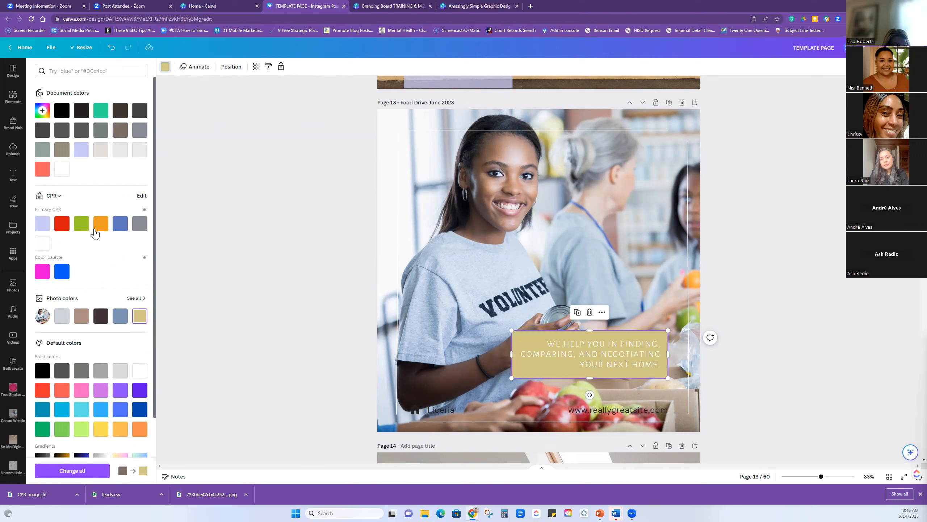
{"action": "left_click", "coordinate": [82, 224]}
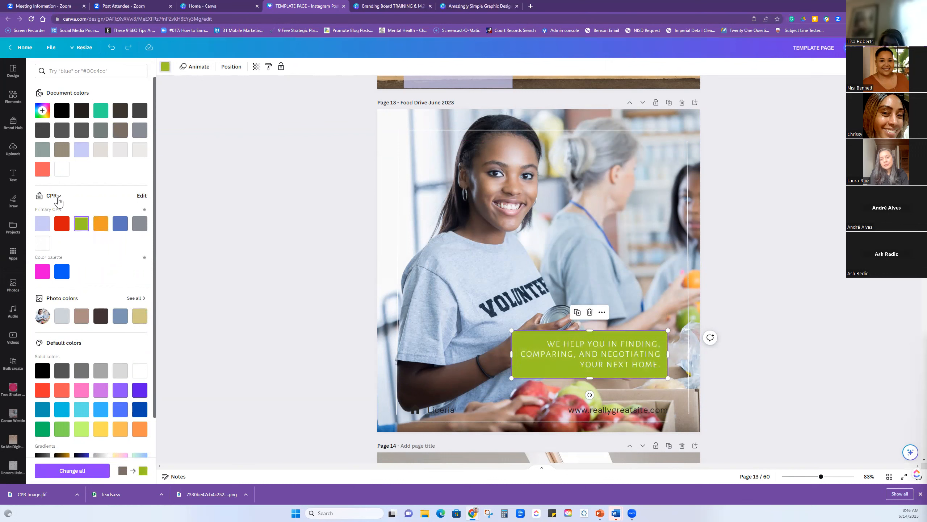
{"action": "scroll", "coordinate": [74, 218], "scroll_direction": "down", "scroll_amount": 1}
{"action": "scroll", "coordinate": [75, 217], "scroll_direction": "up", "scroll_amount": 1}
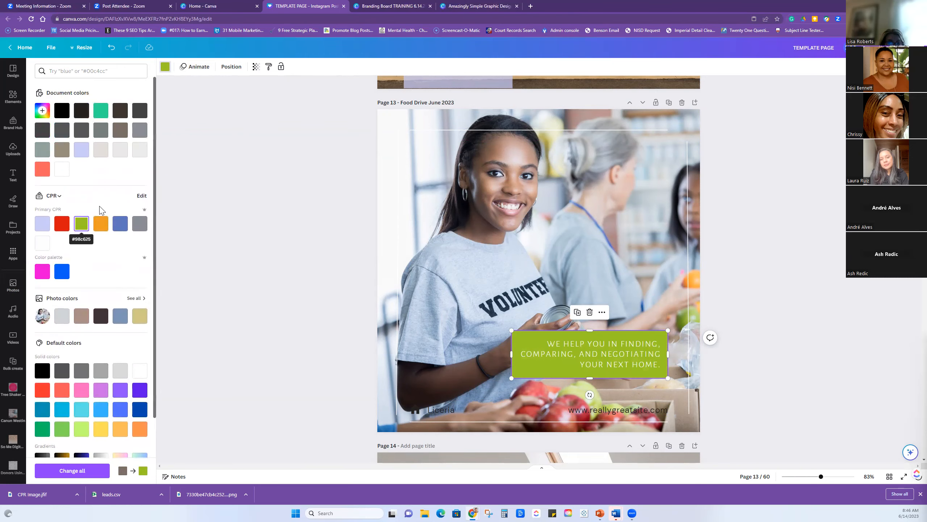
Copy the olive green swatch from the branding board onto page 13 and delete the lime green box behind the "We help you" text
{"action": "left_click", "coordinate": [382, 7]}
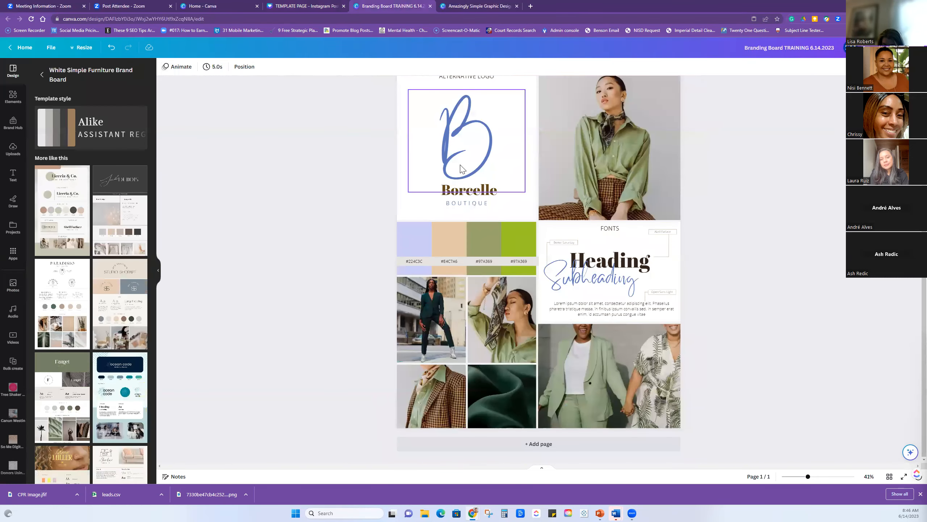
{"action": "left_click", "coordinate": [490, 236]}
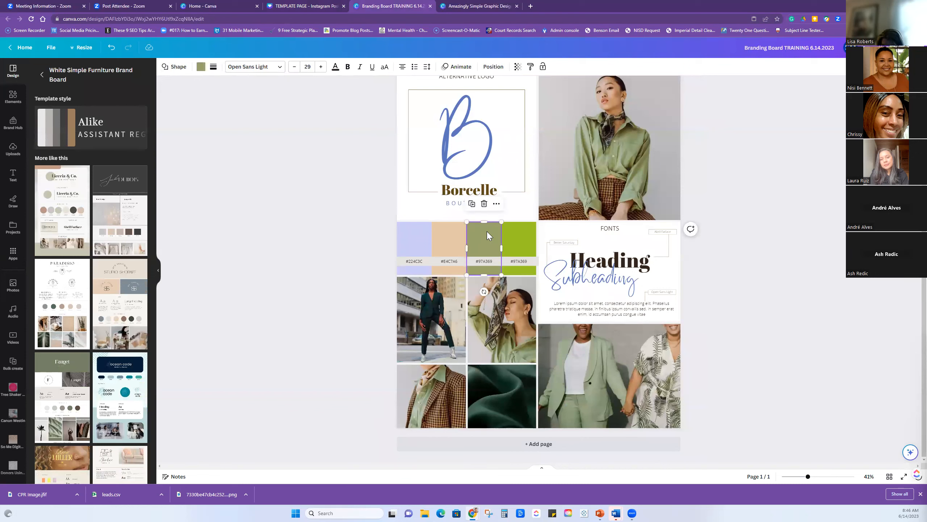
{"action": "right_click", "coordinate": [487, 231]}
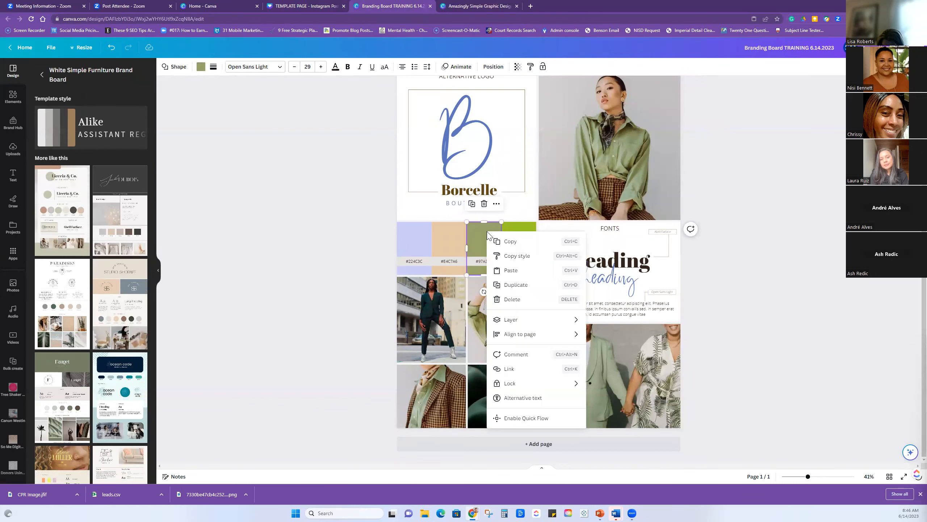
{"action": "left_click", "coordinate": [497, 240]}
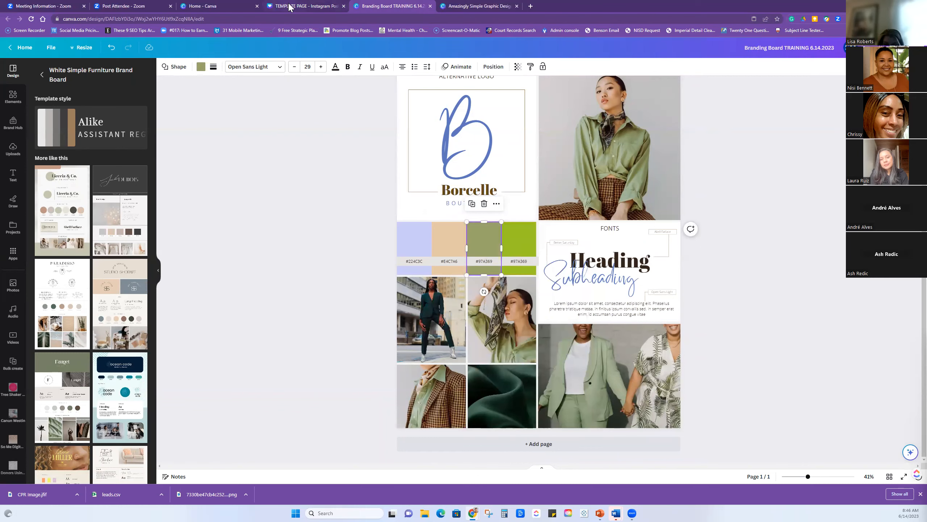
{"action": "left_click", "coordinate": [292, 7]}
{"action": "right_click", "coordinate": [423, 162]}
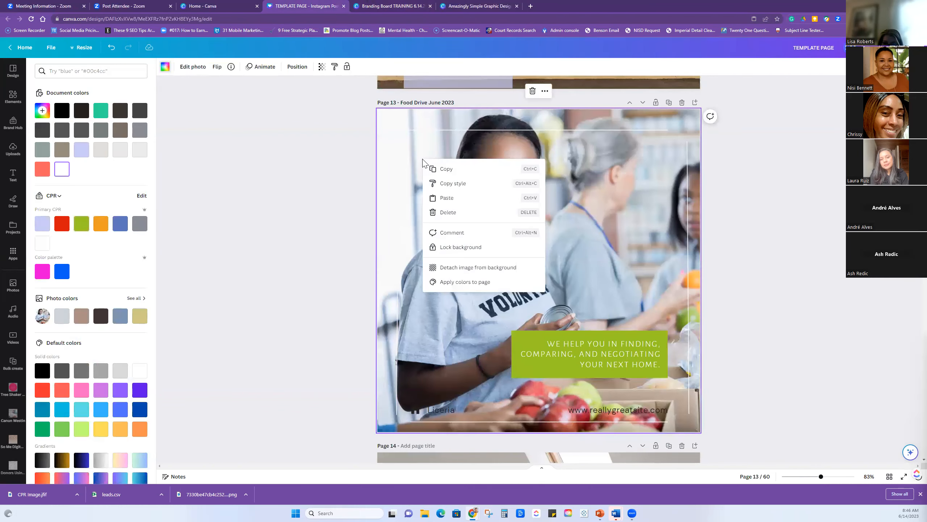
{"action": "left_click", "coordinate": [447, 198]}
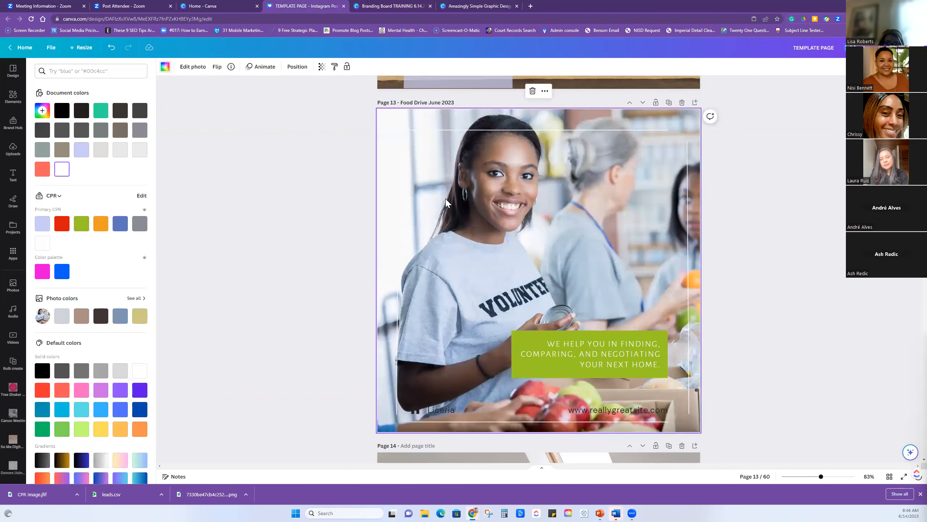
{"action": "left_click", "coordinate": [522, 335]}
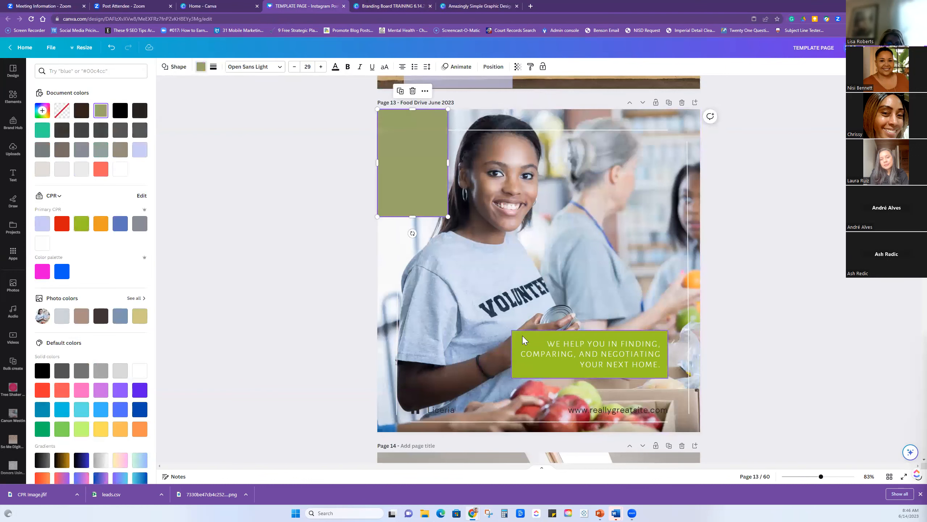
{"action": "key", "text": "ctrl+z"}
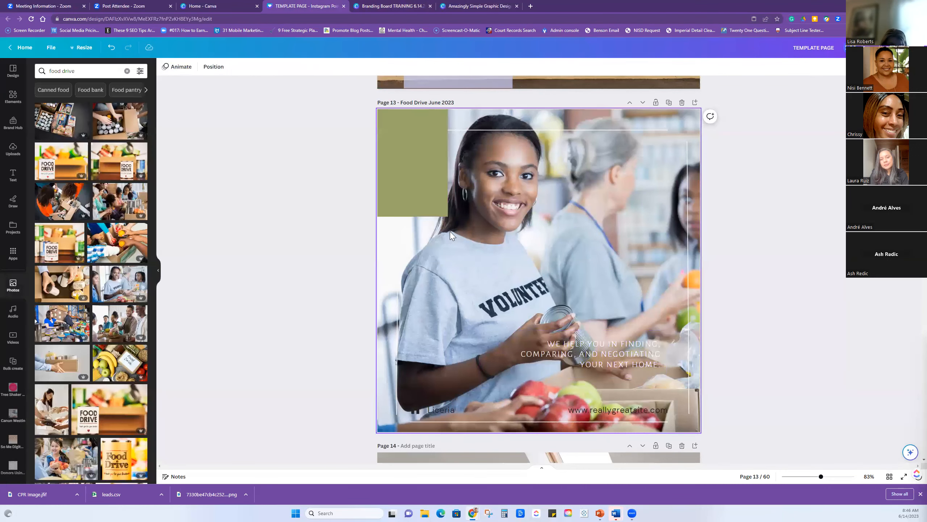
Move page 13's olive green box over the "We help you" text and resize it to about 554 by 178 px
{"action": "left_click", "coordinate": [426, 197]}
{"action": "left_click_drag", "start_coordinate": [426, 198], "coordinate": [563, 365]}
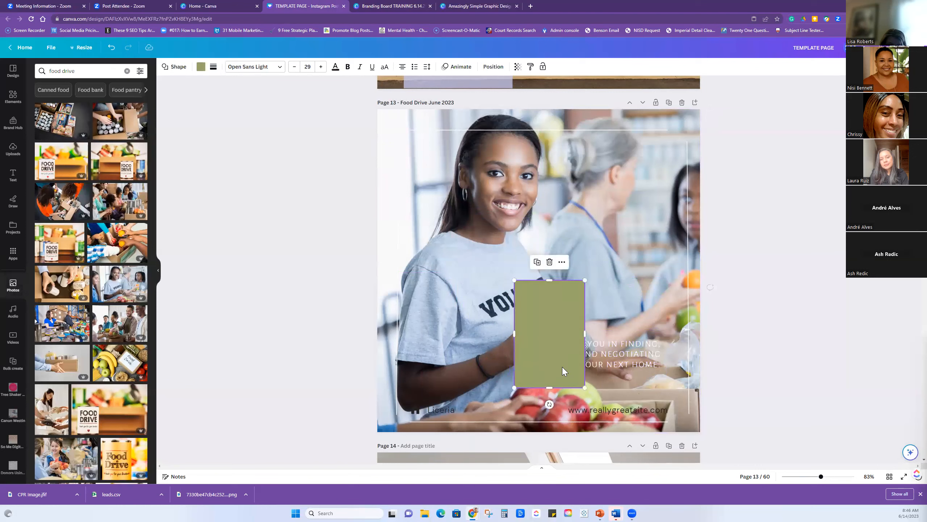
{"action": "left_click_drag", "start_coordinate": [586, 334], "coordinate": [680, 333]}
{"action": "left_click_drag", "start_coordinate": [596, 283], "coordinate": [597, 323]}
{"action": "left_click_drag", "start_coordinate": [595, 385], "coordinate": [596, 377]}
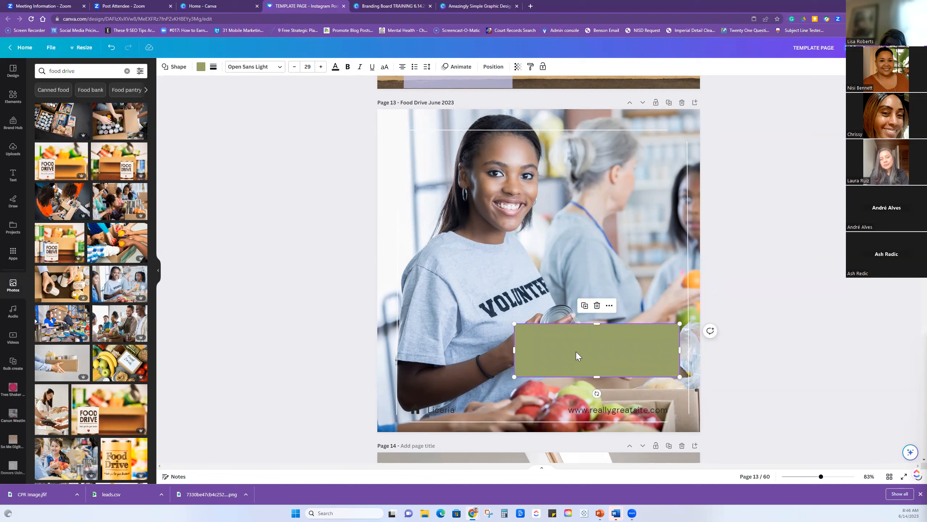
Send the olive green box behind the "We help you" text and reposition the text centrally within the box
{"action": "left_click", "coordinate": [493, 66]}
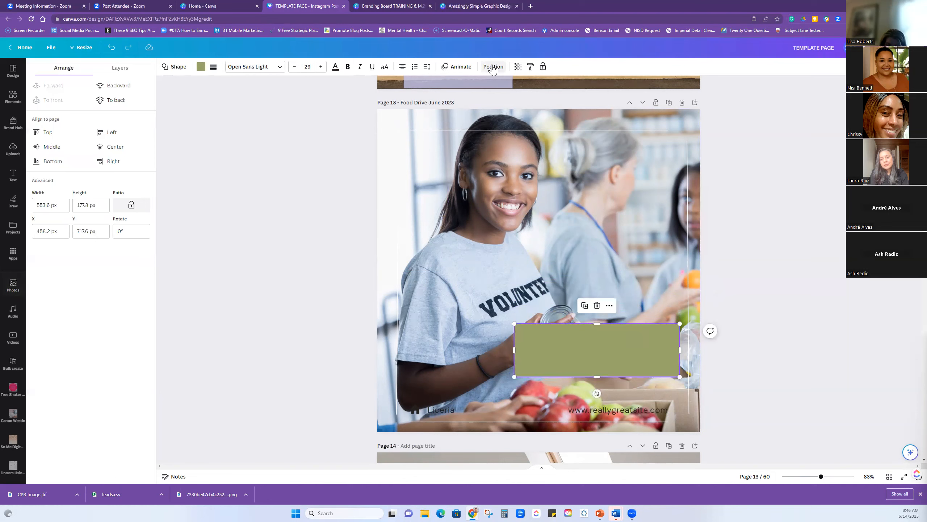
{"action": "left_click", "coordinate": [115, 86]}
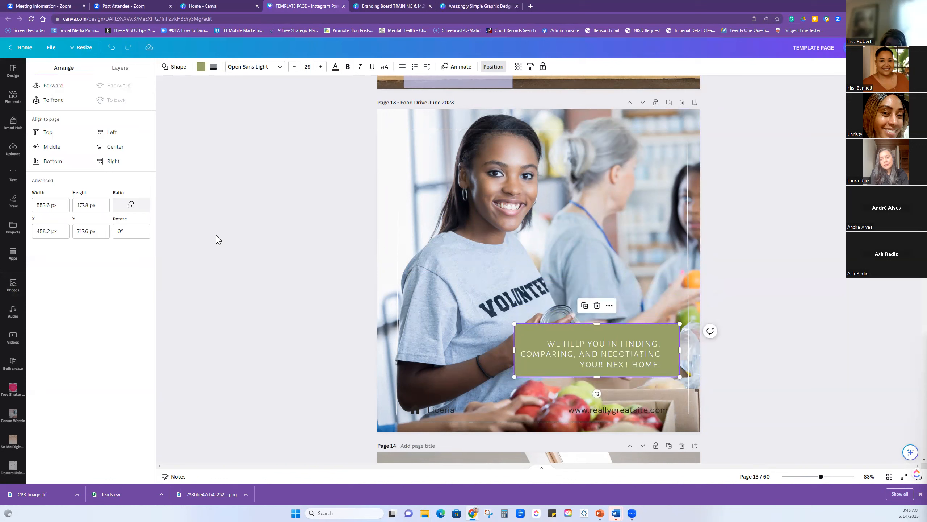
{"action": "left_click_drag", "start_coordinate": [573, 355], "coordinate": [581, 350]}
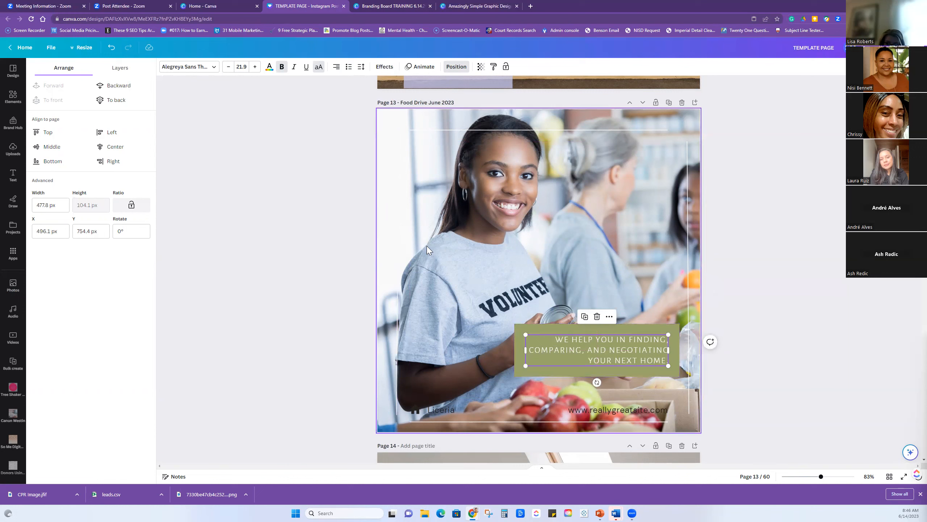
Apply the CPR brand's Subtitle text style to the "We help you" text and set its font size to 25
{"action": "left_click", "coordinate": [201, 69]}
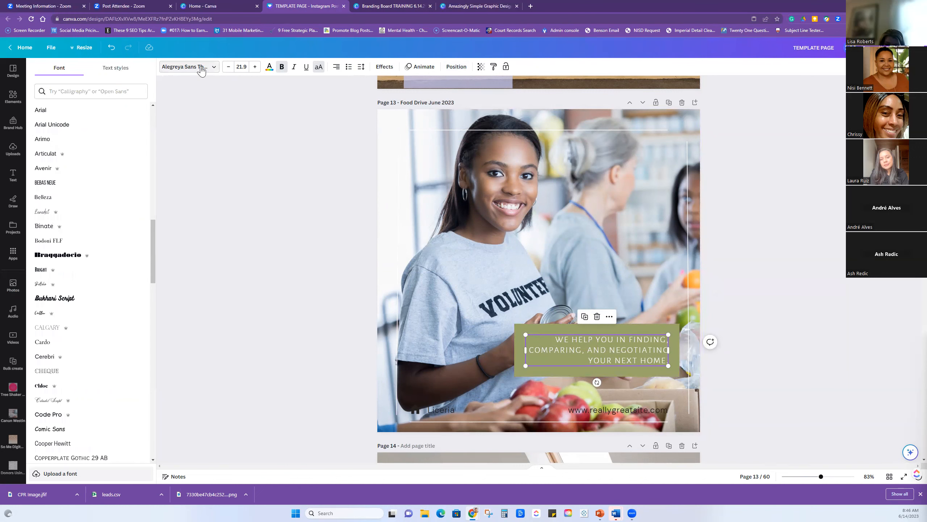
{"action": "left_click", "coordinate": [121, 68]}
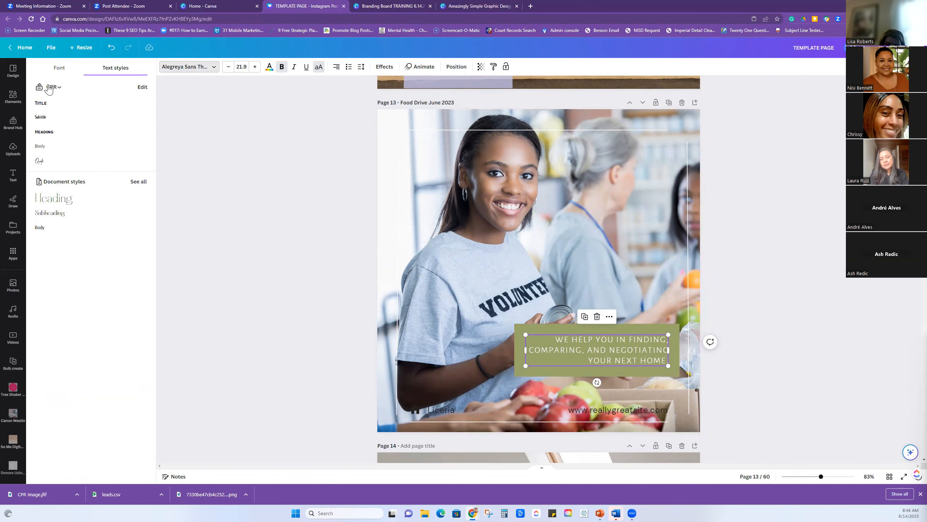
{"action": "left_click", "coordinate": [41, 117]}
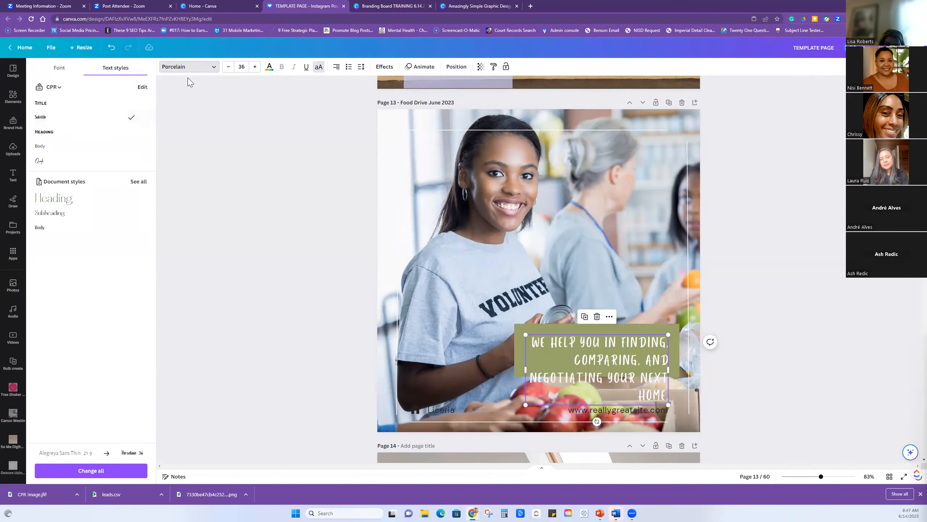
{"action": "left_click", "coordinate": [228, 68]}
{"action": "left_click", "coordinate": [229, 67]}
{"action": "left_click", "coordinate": [228, 67]}
{"action": "left_click", "coordinate": [228, 68]}
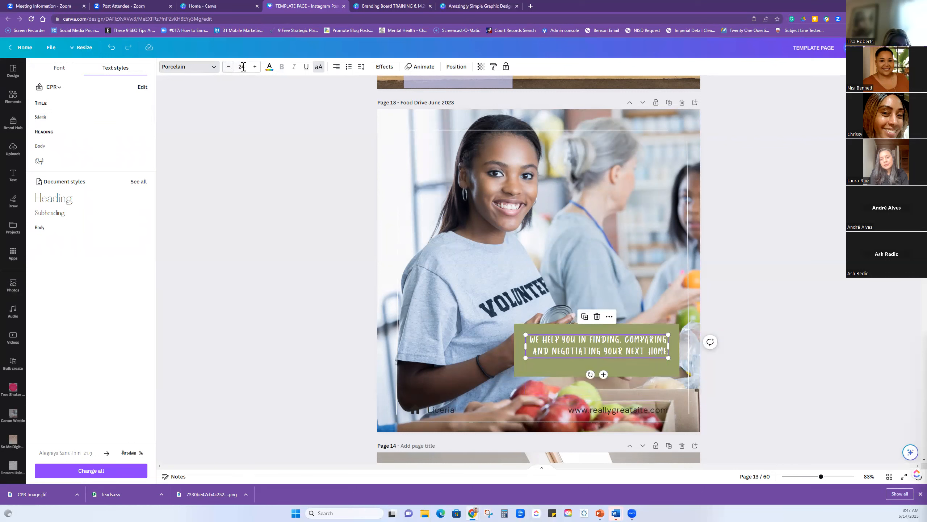
{"action": "left_click", "coordinate": [255, 67]}
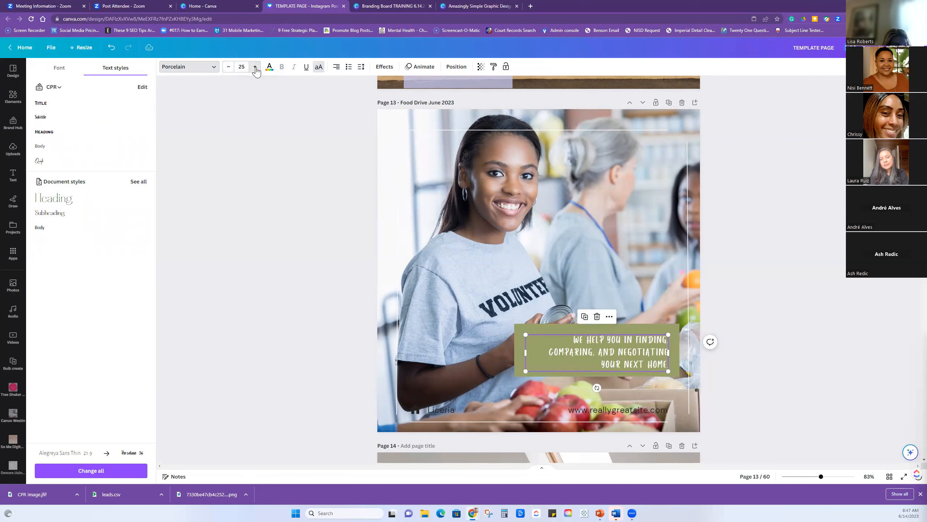
Centre-align the "We help you" text within its box on page 13
{"action": "left_click", "coordinate": [336, 67]}
{"action": "left_click", "coordinate": [336, 68]}
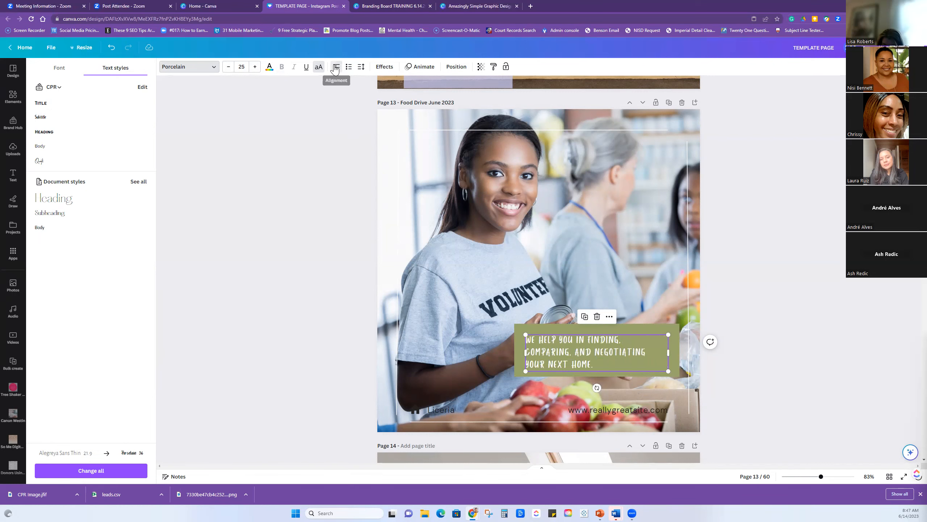
{"action": "left_click", "coordinate": [336, 68]}
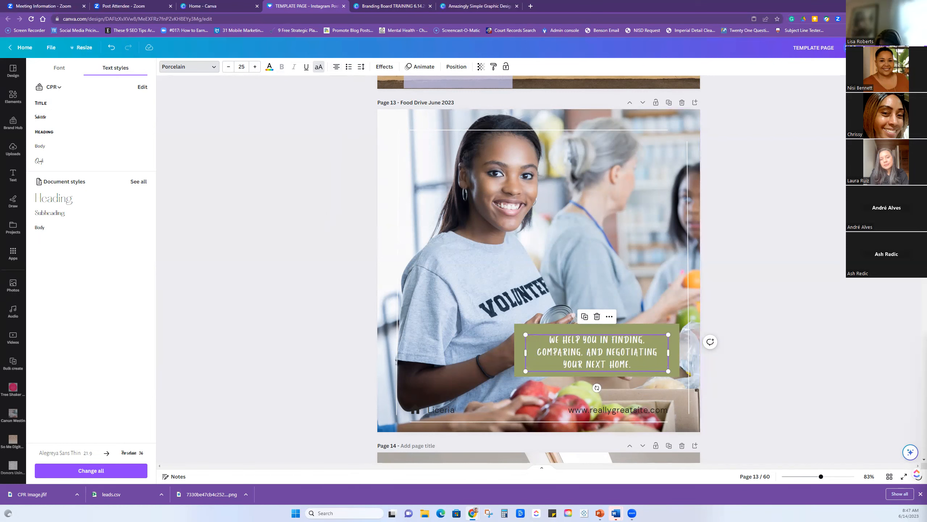
Show all pages as a grid and open page 25, the first FAQ's page, for editing
{"action": "scroll", "coordinate": [743, 255], "scroll_direction": "down", "scroll_amount": 4}
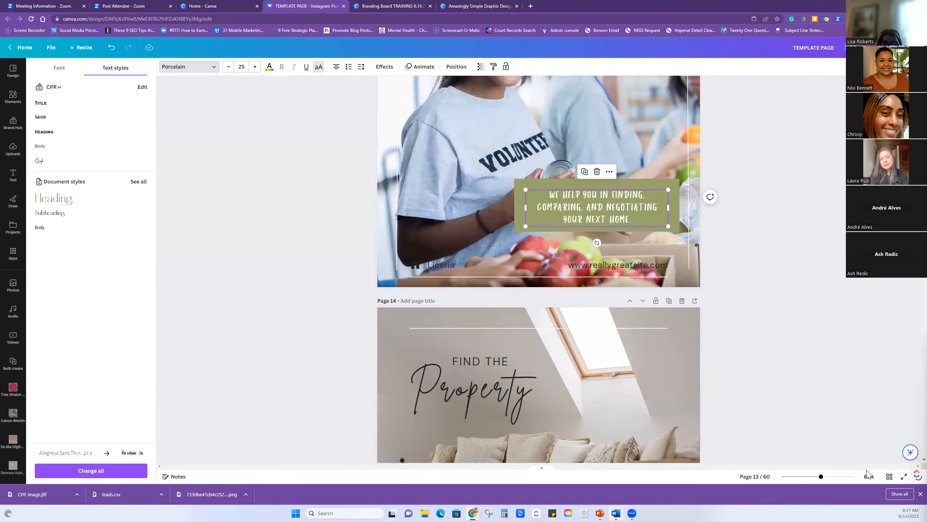
{"action": "left_click", "coordinate": [890, 477]}
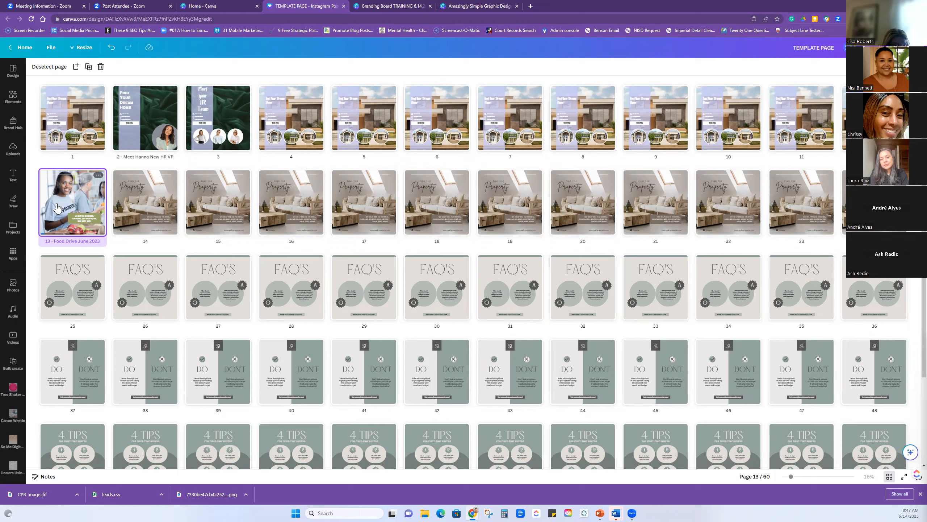
{"action": "left_click", "coordinate": [72, 276]}
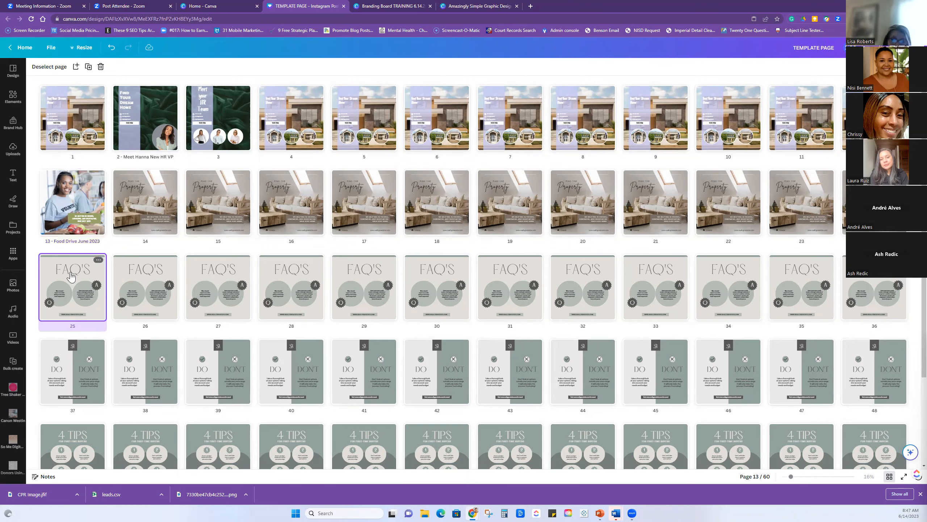
{"action": "double_click", "coordinate": [72, 276]}
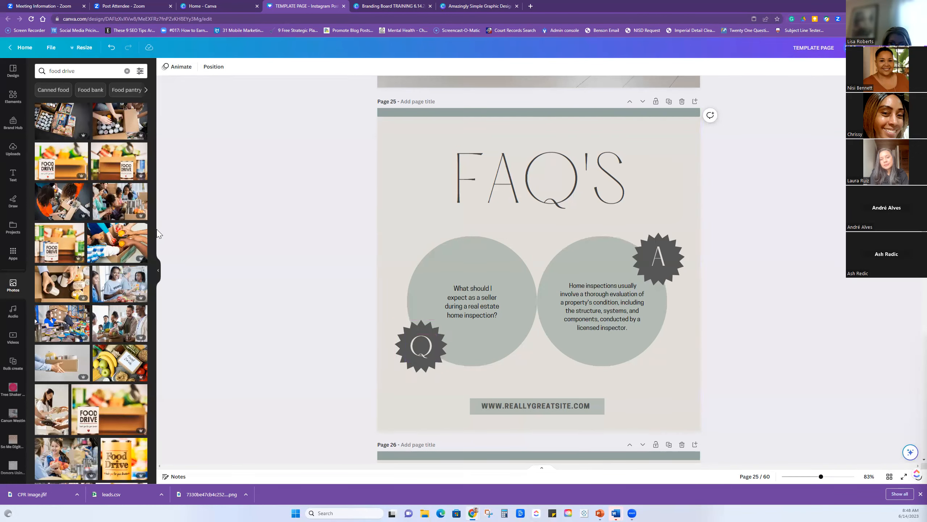
Search the elements library for "icons" and browse all the graphics results
{"action": "left_click", "coordinate": [13, 97]}
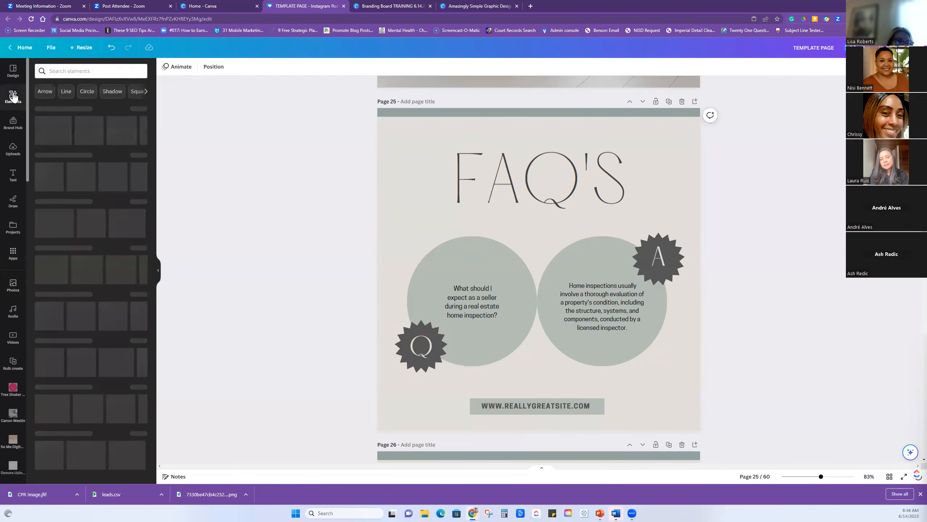
{"action": "left_click", "coordinate": [64, 71]}
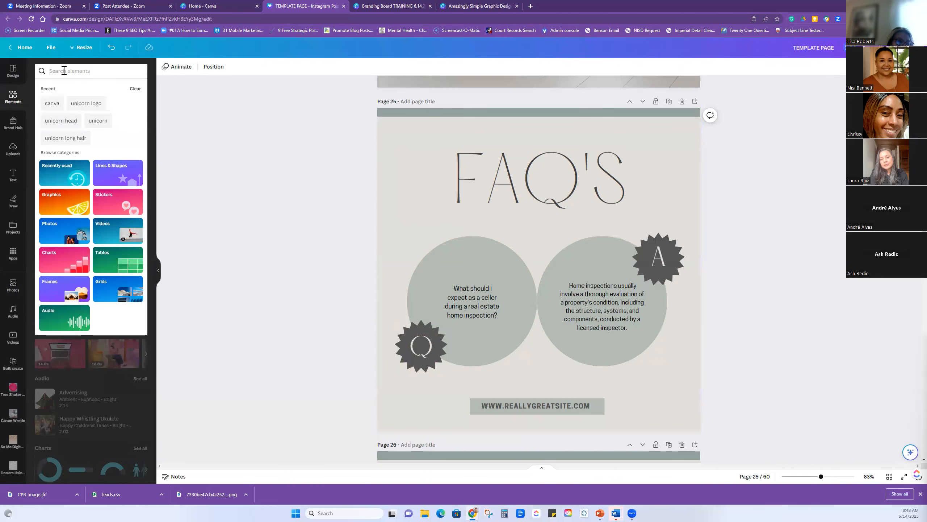
{"action": "type", "text": "icons"}
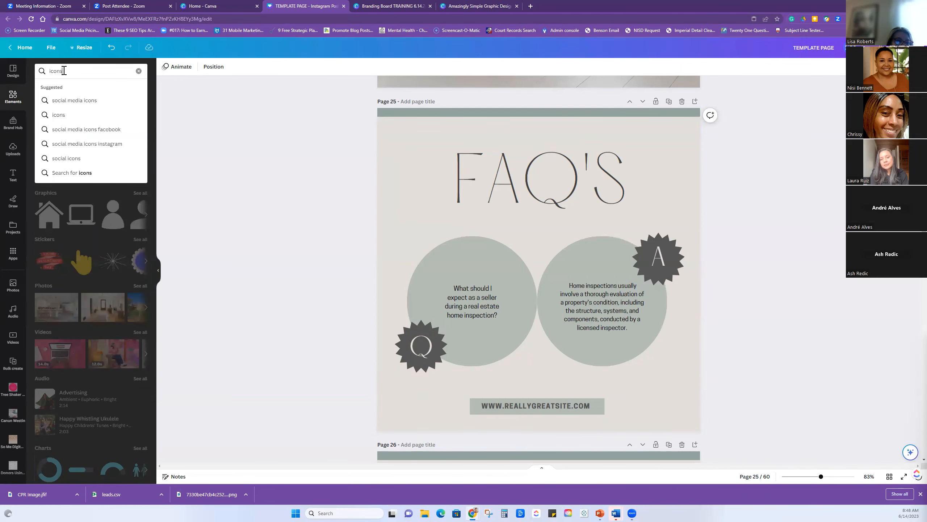
{"action": "key", "text": "Return"}
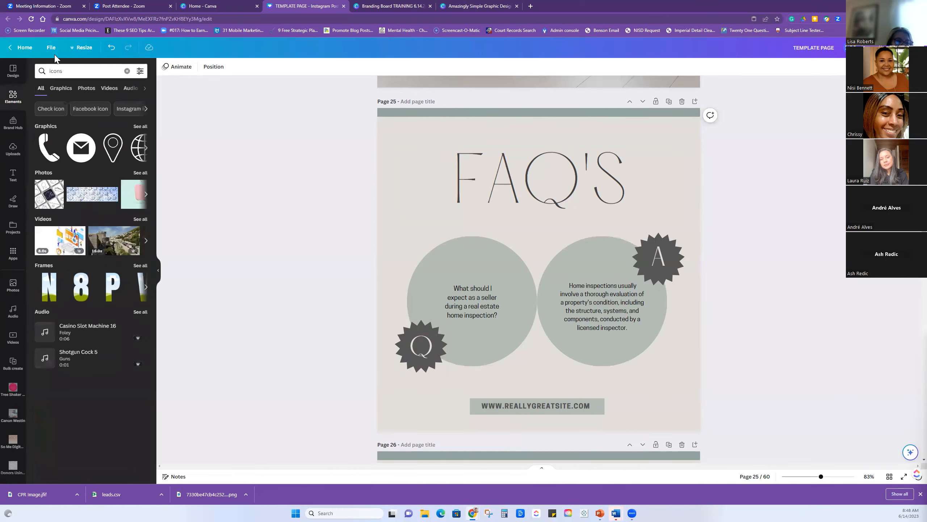
{"action": "left_click", "coordinate": [137, 127]}
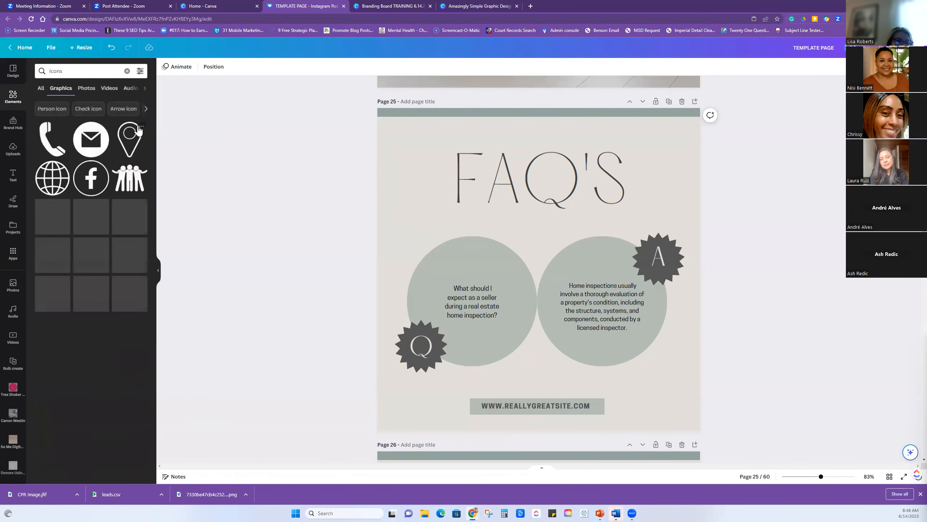
{"action": "scroll", "coordinate": [85, 299], "scroll_direction": "down", "scroll_amount": 5}
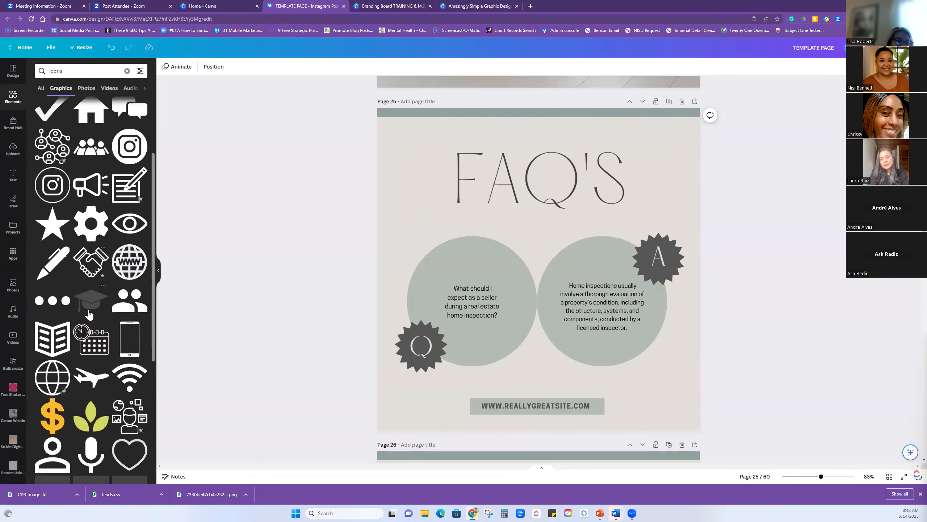
{"action": "scroll", "coordinate": [89, 314], "scroll_direction": "down", "scroll_amount": 3}
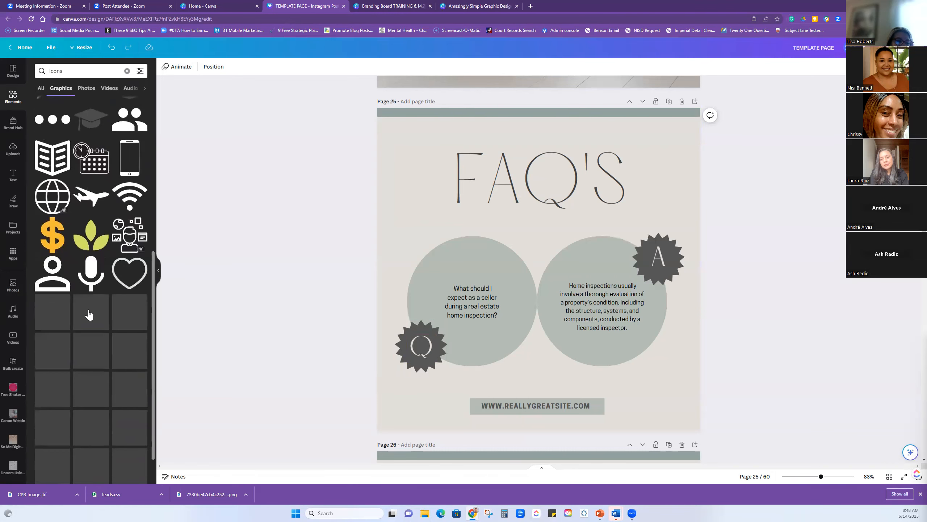
{"action": "scroll", "coordinate": [89, 314], "scroll_direction": "down", "scroll_amount": 5}
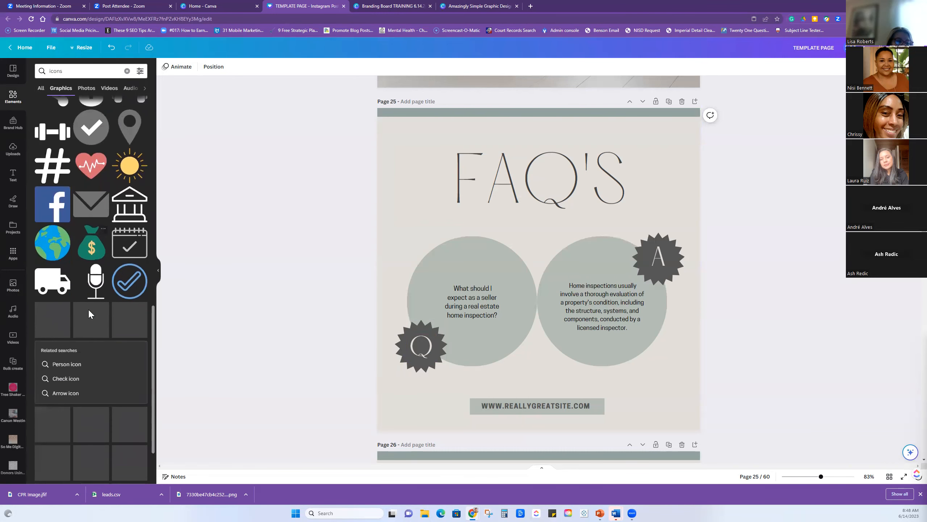
Change the elements search to "icons graphics" and look through the matching graphics
{"action": "left_click", "coordinate": [67, 71]}
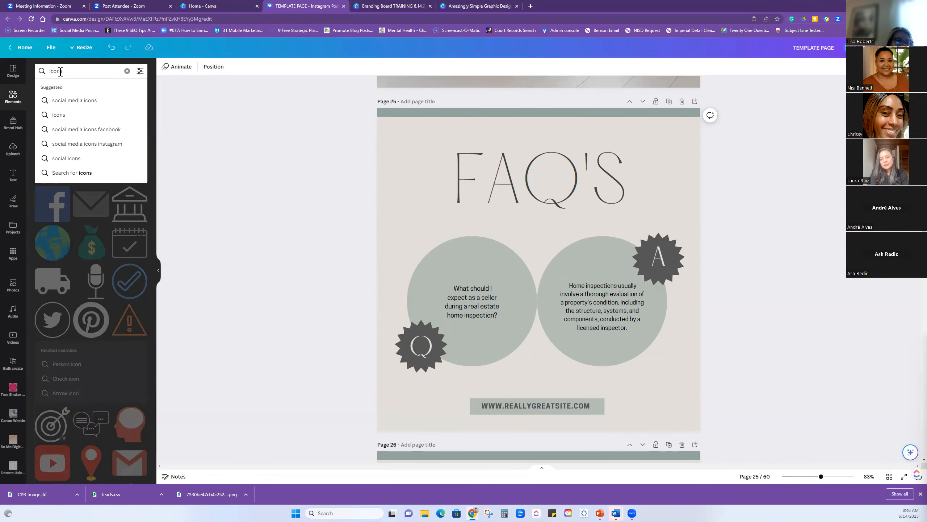
{"action": "type", "text": "grap"}
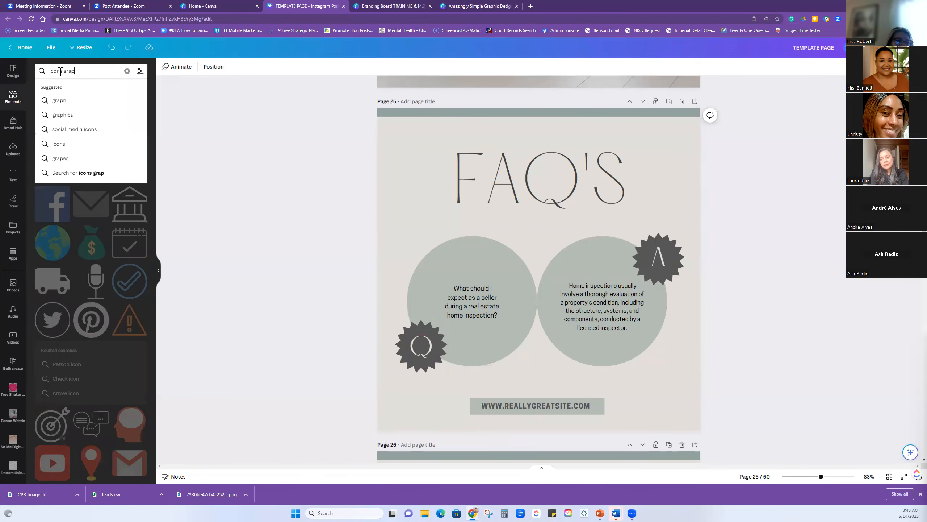
{"action": "type", "text": "hics"}
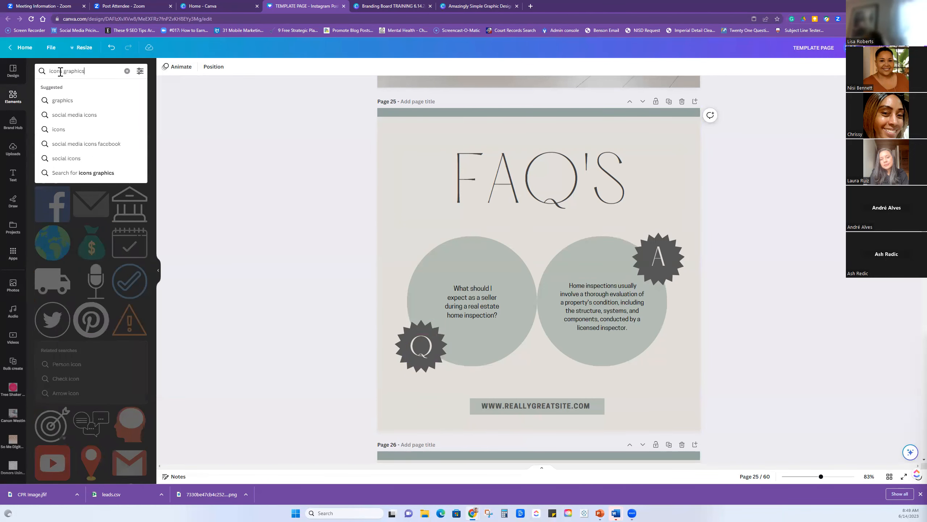
{"action": "key", "text": "Return"}
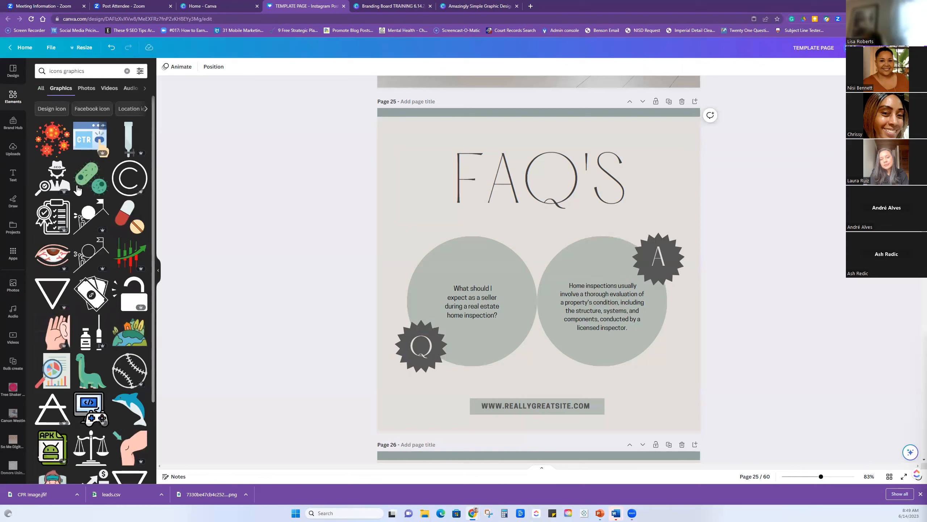
{"action": "scroll", "coordinate": [101, 236], "scroll_direction": "down", "scroll_amount": 5}
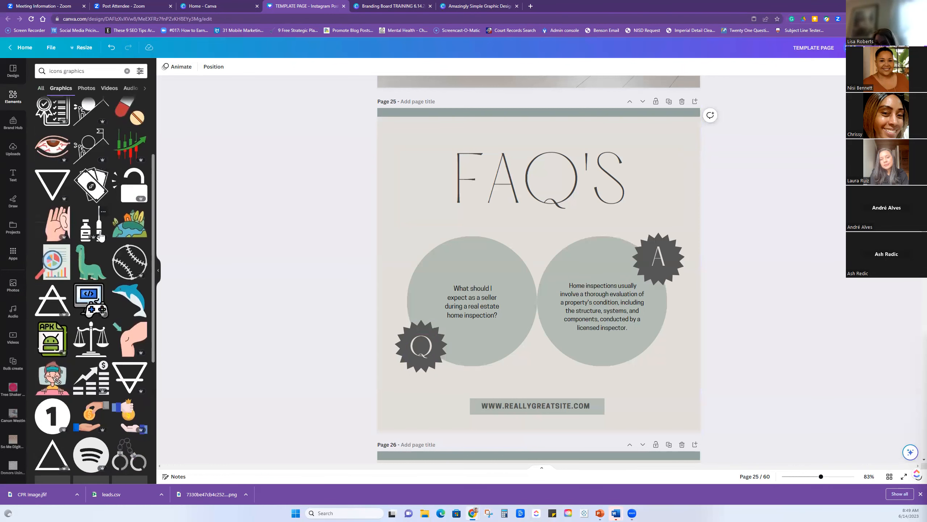
{"action": "scroll", "coordinate": [101, 236], "scroll_direction": "down", "scroll_amount": 1}
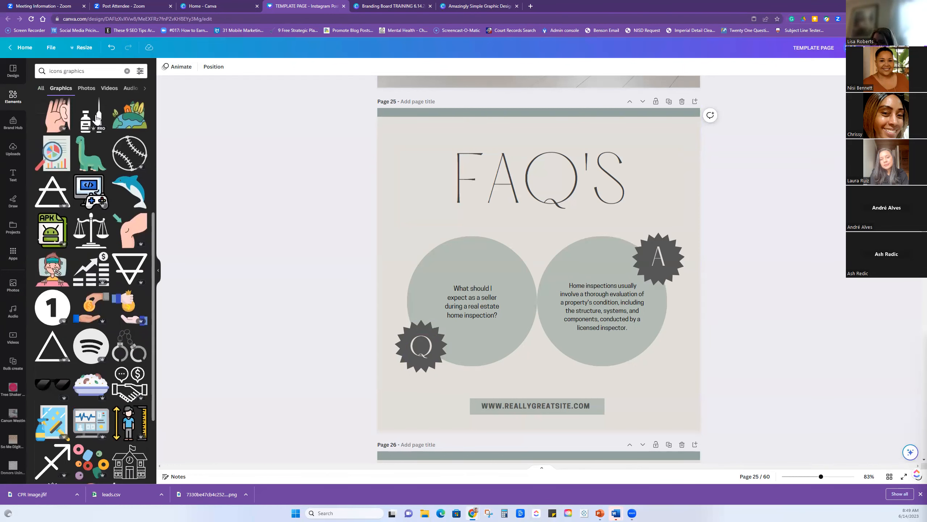
Generate images with Text to Image from the prompt "icon for instagram that has a black flower outline"
{"action": "left_click", "coordinate": [84, 91]}
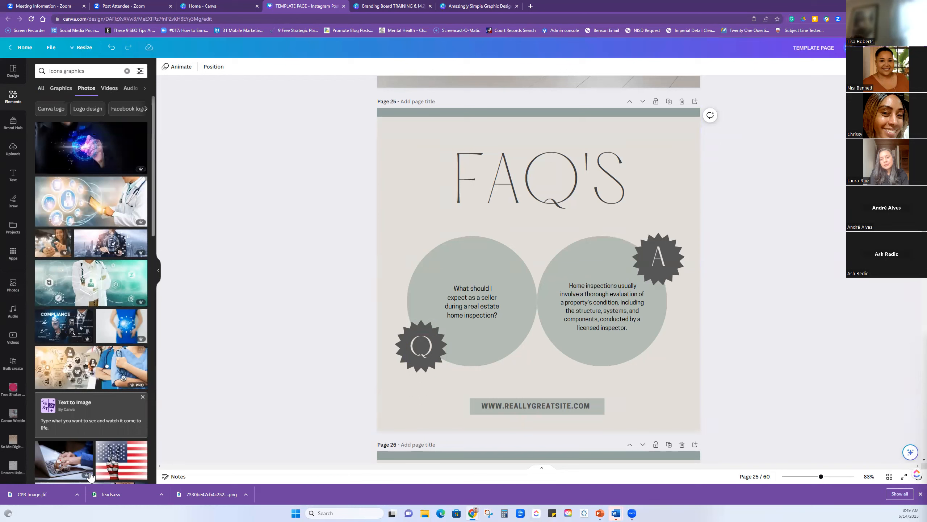
{"action": "left_click", "coordinate": [75, 422]}
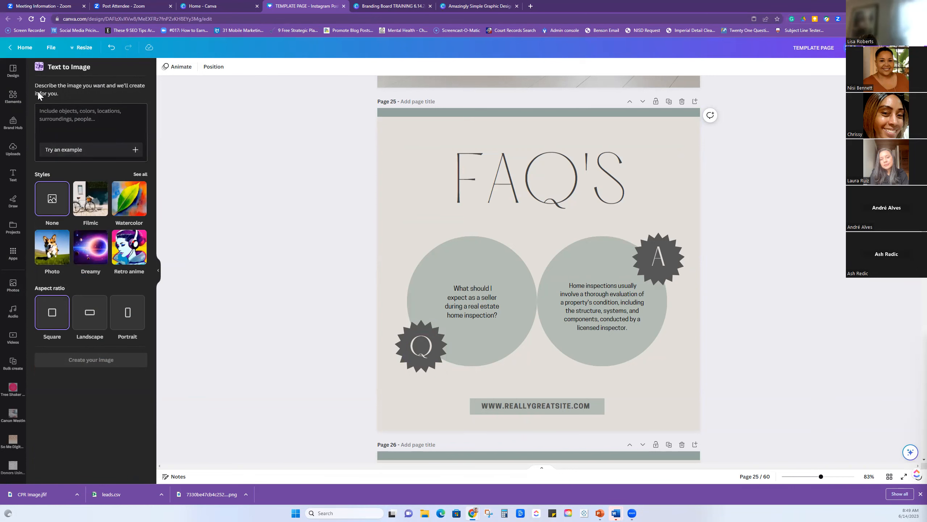
{"action": "left_click", "coordinate": [58, 113]}
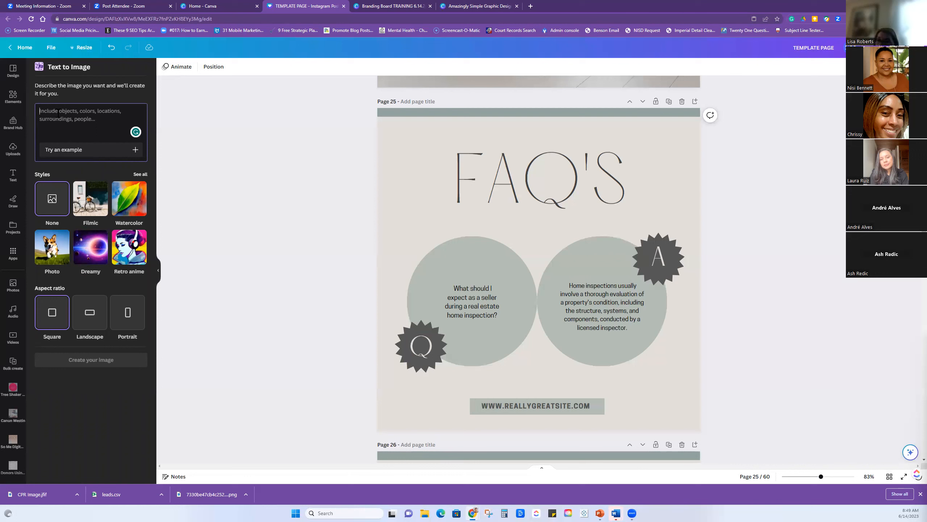
{"action": "type", "text": "ic"}
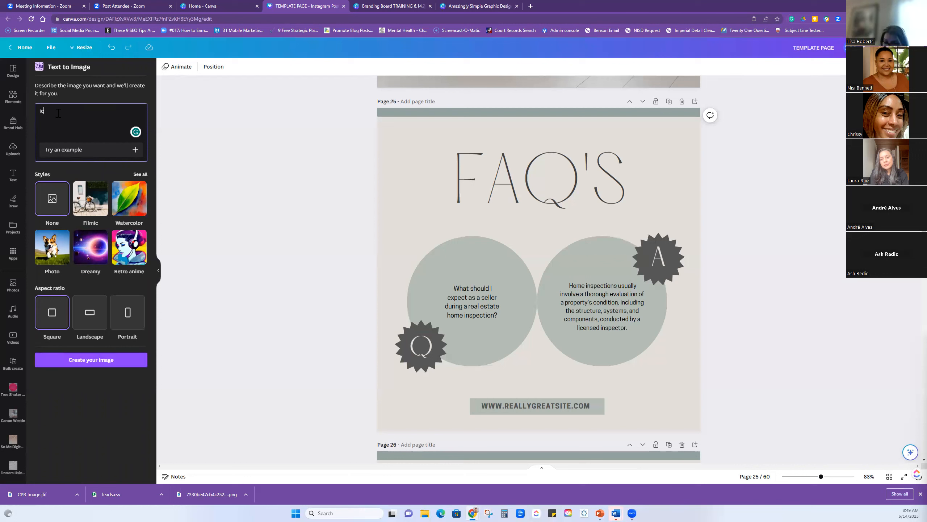
{"action": "type", "text": "o"}
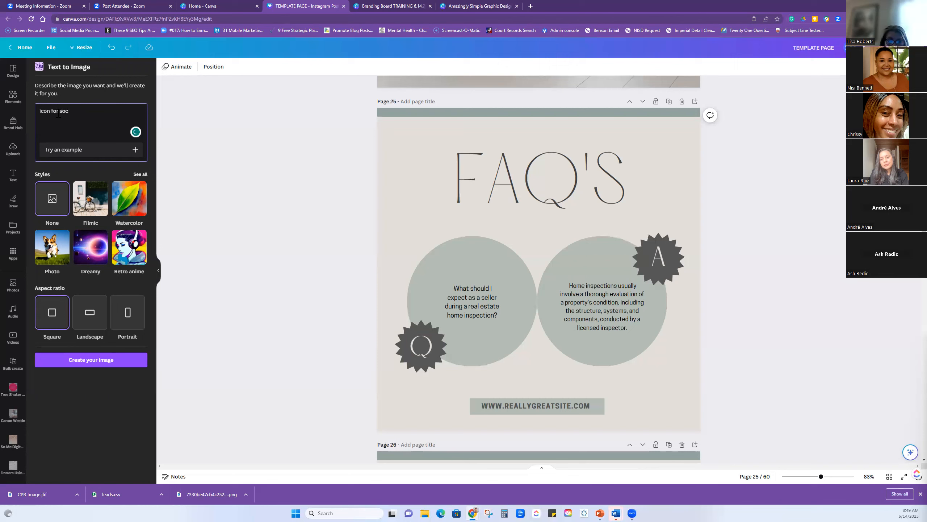
{"action": "type", "text": "n for ins"}
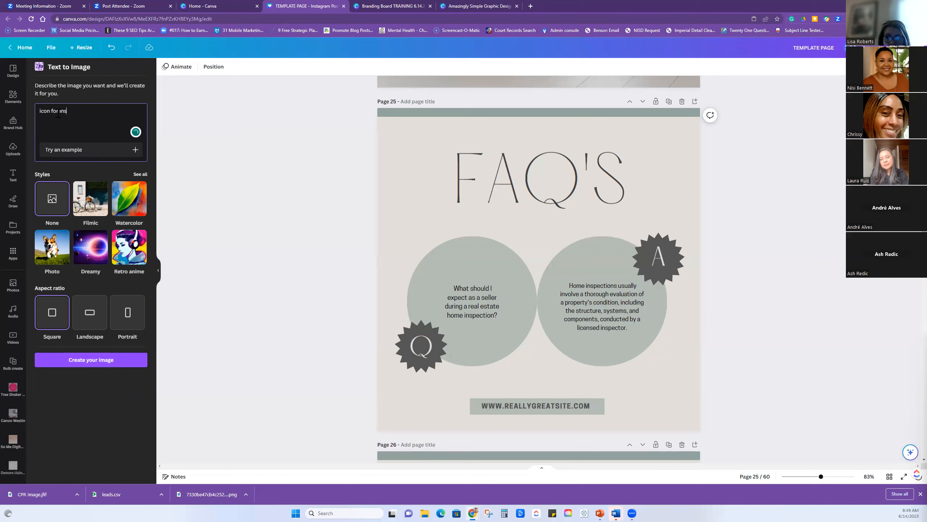
{"action": "type", "text": "tagram that has a black flower outline"}
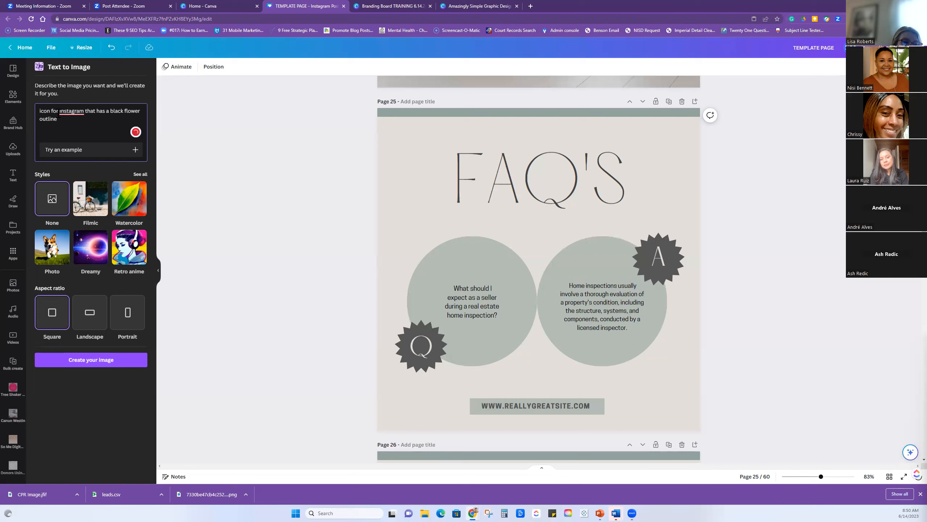
{"action": "key", "text": "Return"}
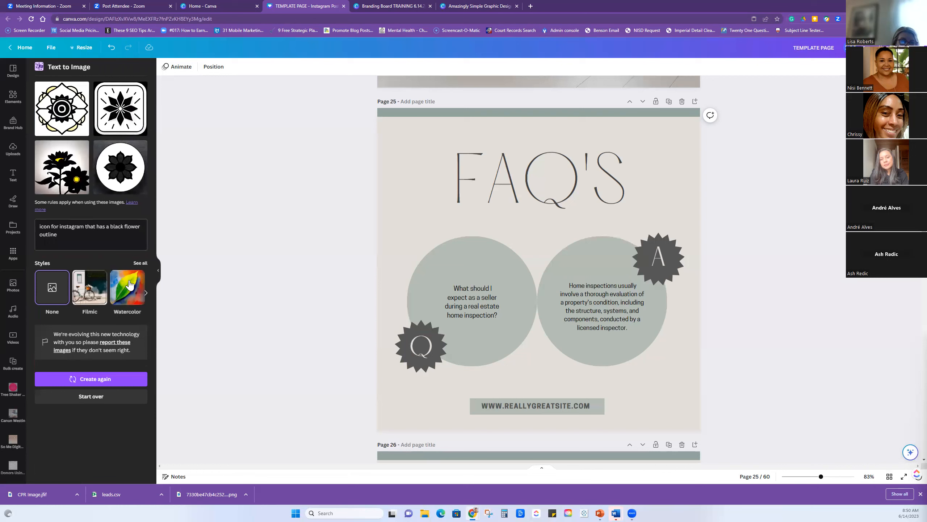
Look through the Text to Image styles, trying the 3D and Filmic choices
{"action": "left_click", "coordinate": [140, 263]}
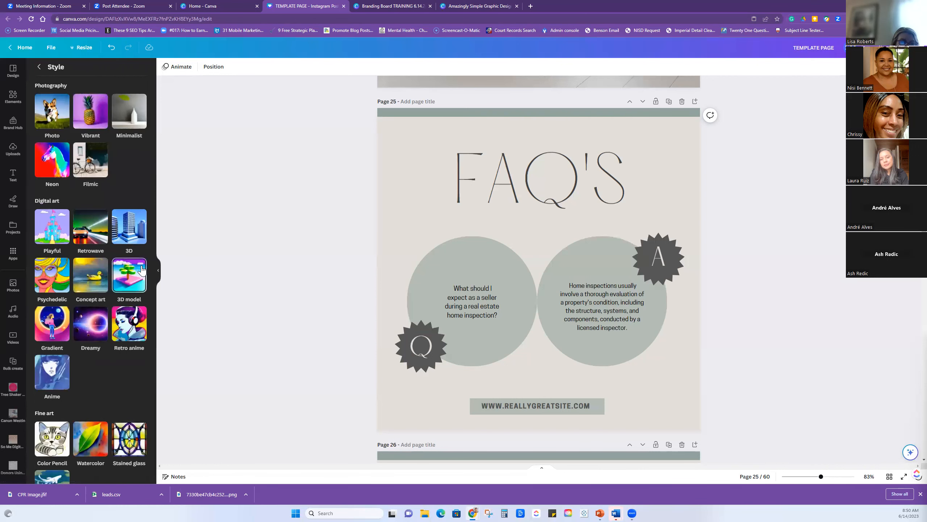
{"action": "left_click", "coordinate": [132, 232]}
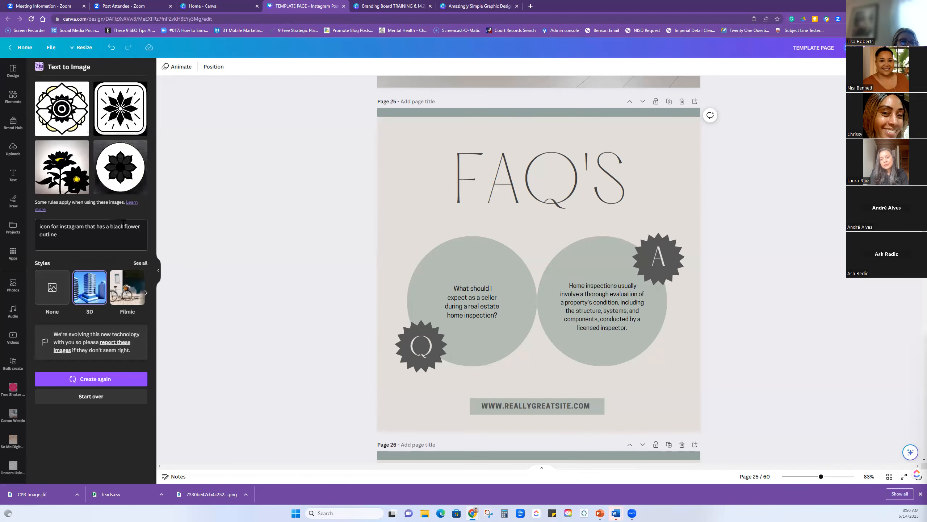
{"action": "left_click", "coordinate": [128, 288]}
{"action": "left_click", "coordinate": [139, 263]}
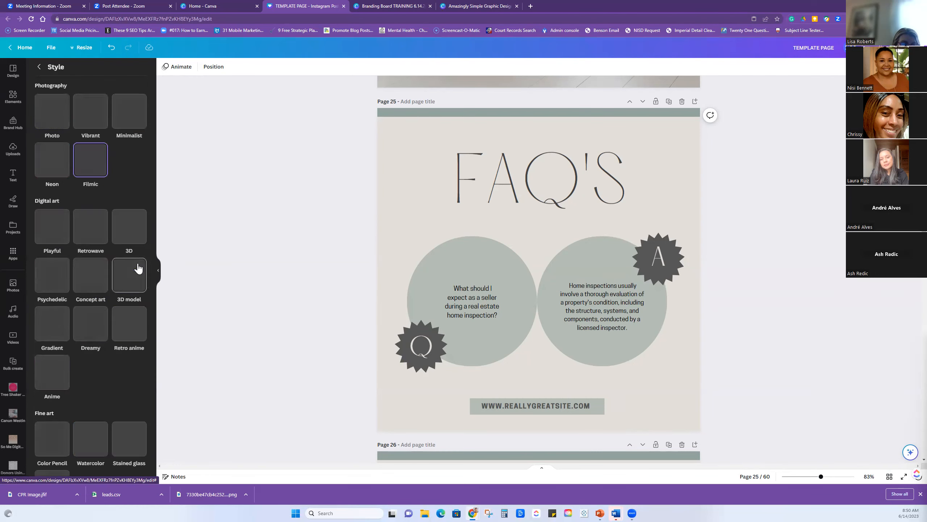
{"action": "scroll", "coordinate": [138, 274], "scroll_direction": "down", "scroll_amount": 1}
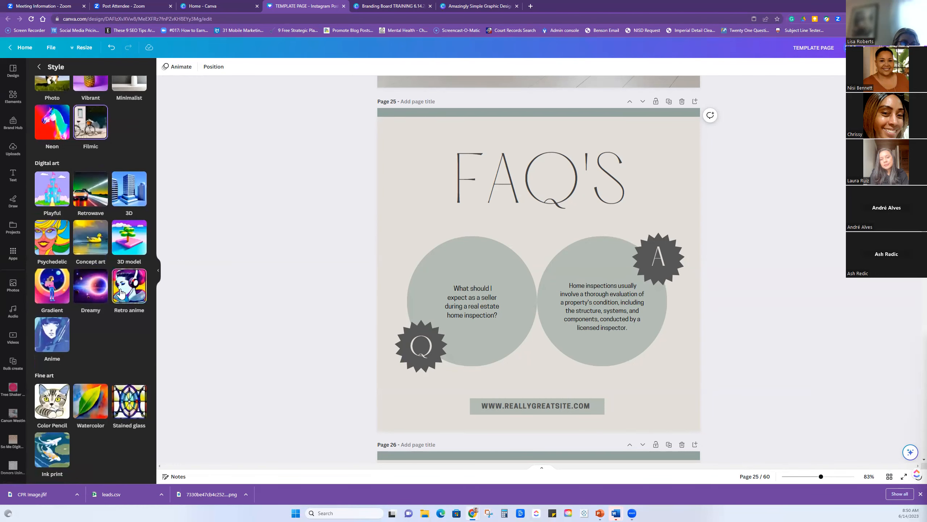
{"action": "scroll", "coordinate": [121, 283], "scroll_direction": "up", "scroll_amount": 1}
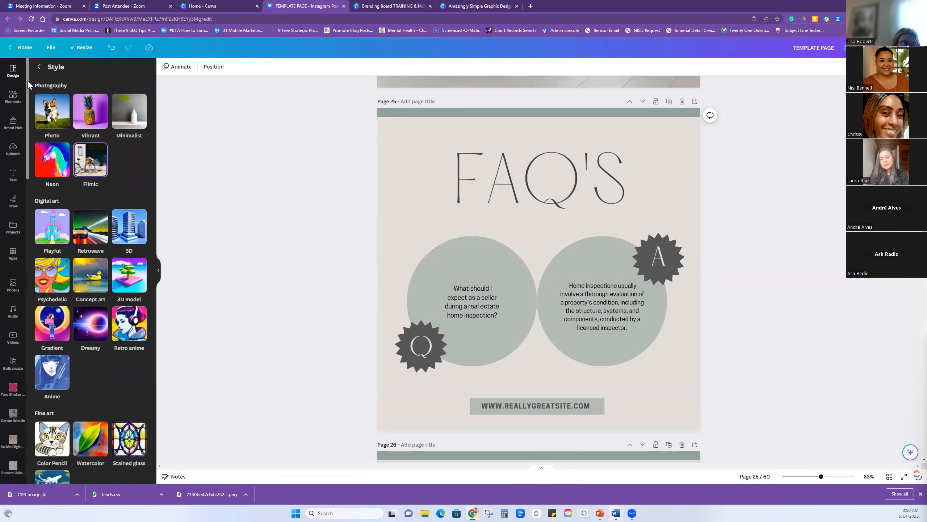
{"action": "left_click", "coordinate": [39, 67]}
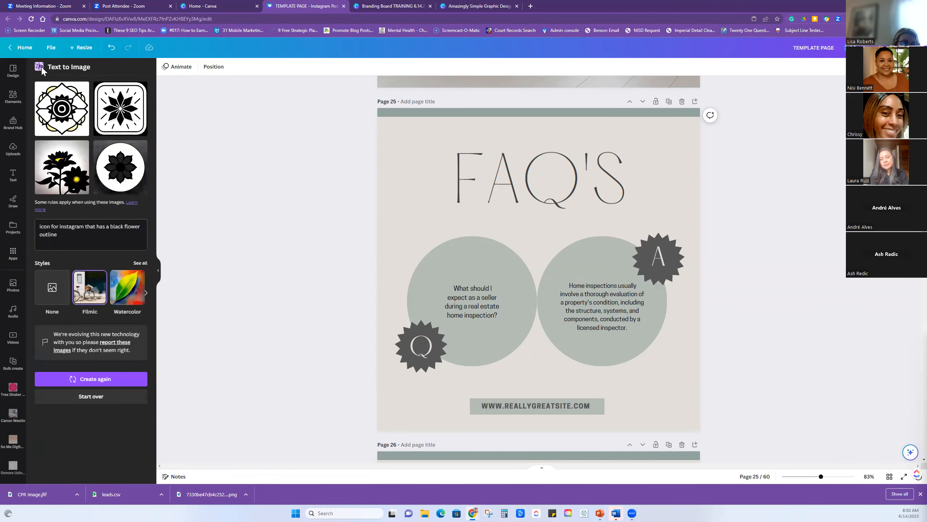
Place the generated flower in a white circle on page 25 and crop its edges close to the circle
{"action": "left_click", "coordinate": [109, 179]}
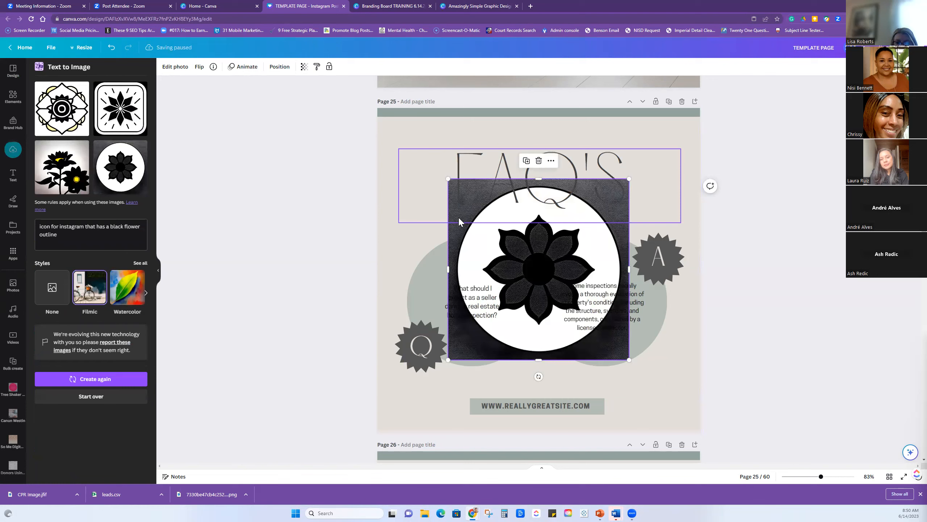
{"action": "left_click_drag", "start_coordinate": [457, 232], "coordinate": [406, 272]}
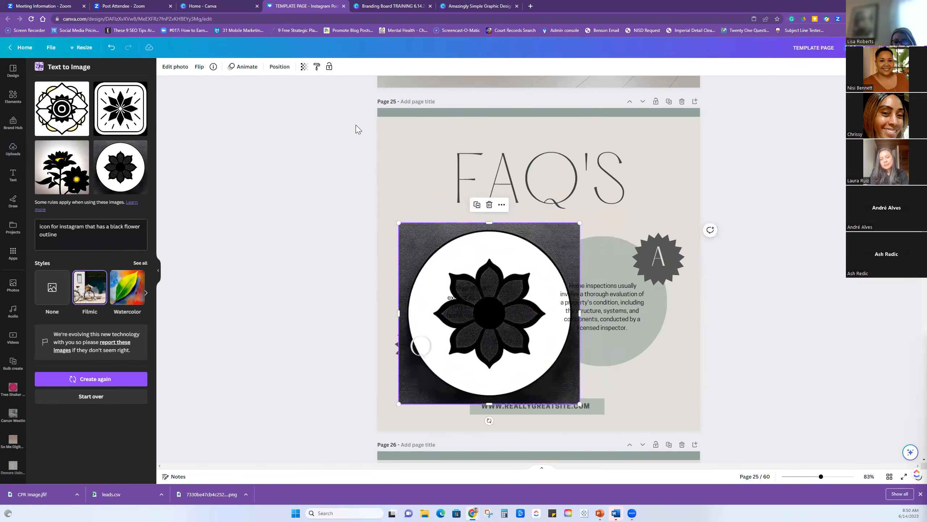
{"action": "left_click", "coordinate": [173, 69]}
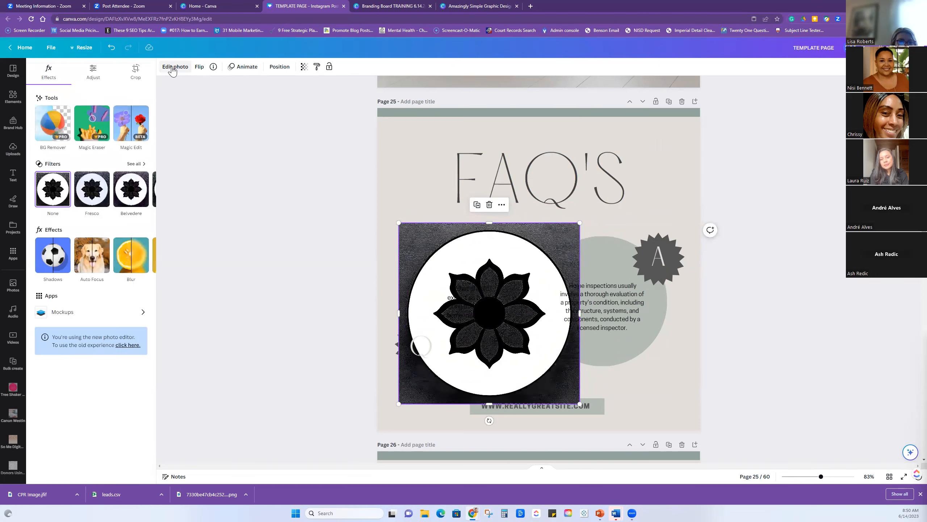
{"action": "left_click", "coordinate": [138, 75]}
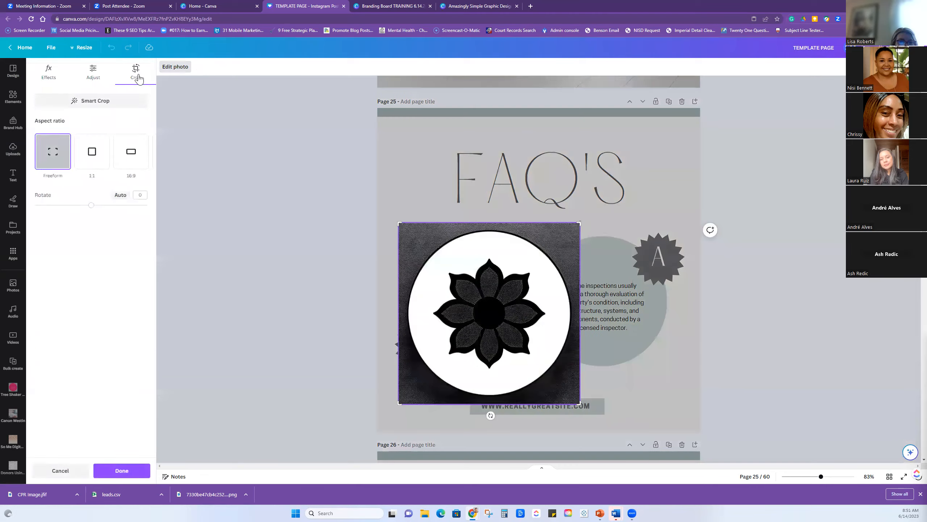
{"action": "left_click_drag", "start_coordinate": [399, 223], "coordinate": [408, 229]}
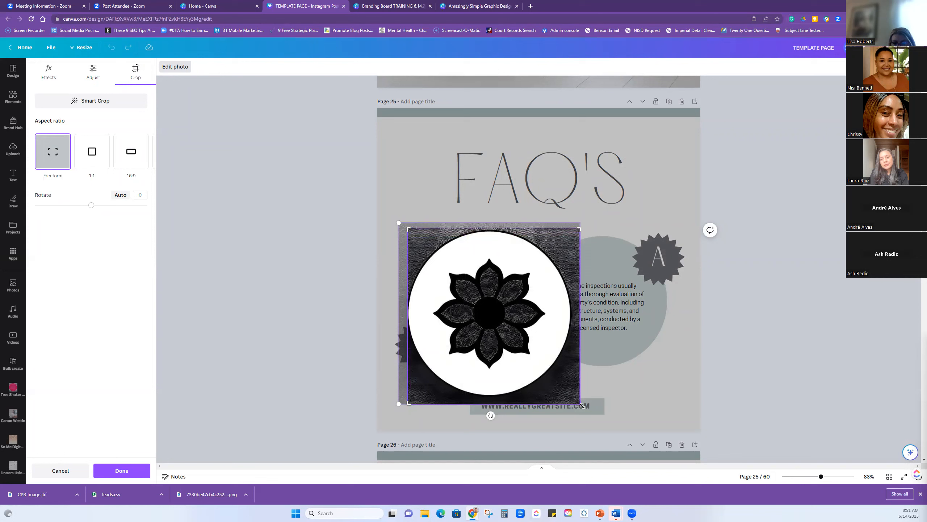
{"action": "left_click_drag", "start_coordinate": [580, 403], "coordinate": [570, 395]}
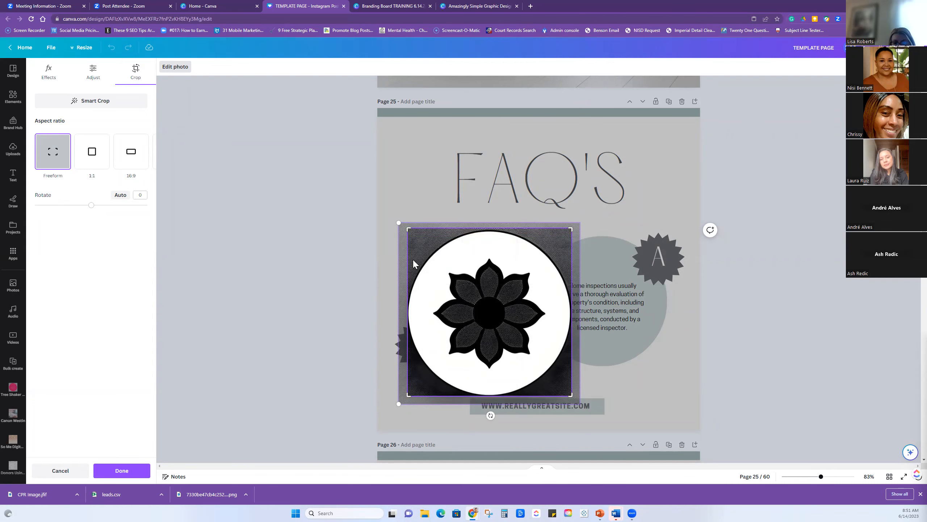
{"action": "left_click", "coordinate": [417, 175]}
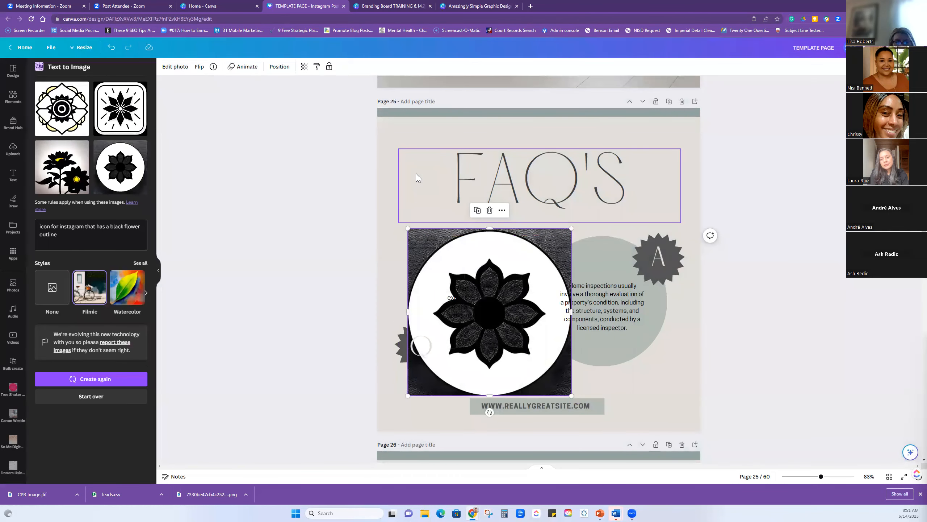
Add a blank page after page 25 and move the cropped flower image to the middle of it
{"action": "left_click", "coordinate": [695, 105]}
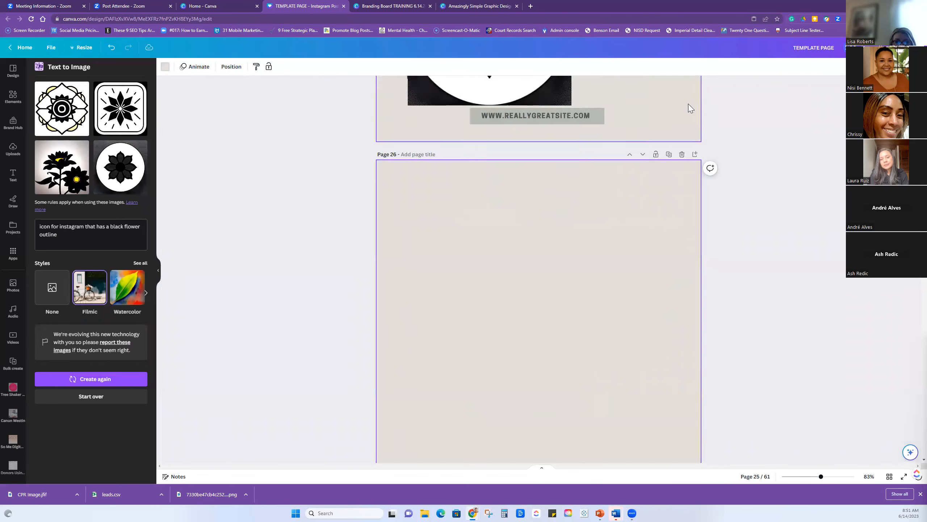
{"action": "scroll", "coordinate": [571, 219], "scroll_direction": "up", "scroll_amount": 5}
{"action": "left_click_drag", "start_coordinate": [551, 328], "coordinate": [575, 434]}
{"action": "scroll", "coordinate": [617, 350], "scroll_direction": "down", "scroll_amount": 5}
{"action": "left_click_drag", "start_coordinate": [581, 277], "coordinate": [581, 320]}
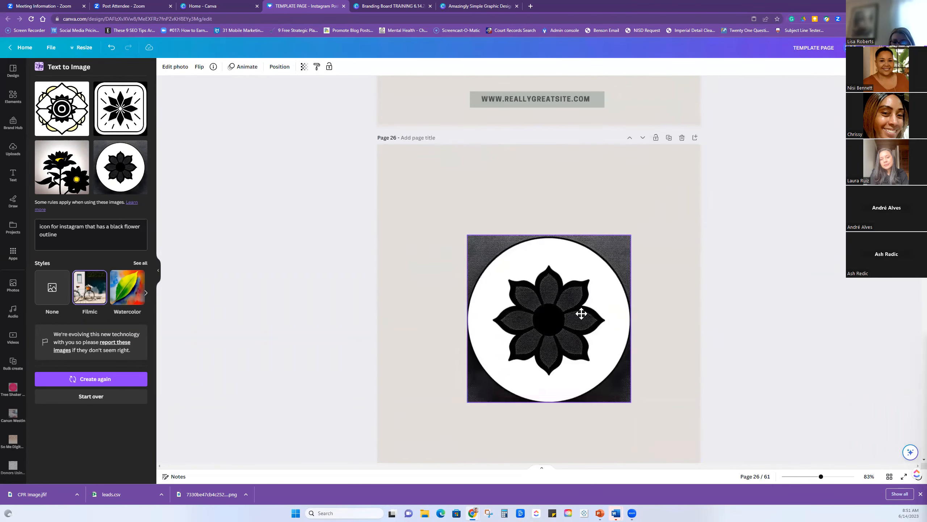
Adjust the flower image on page 26 to temperature -94, tint 100 and brightness 100
{"action": "left_click", "coordinate": [173, 67]}
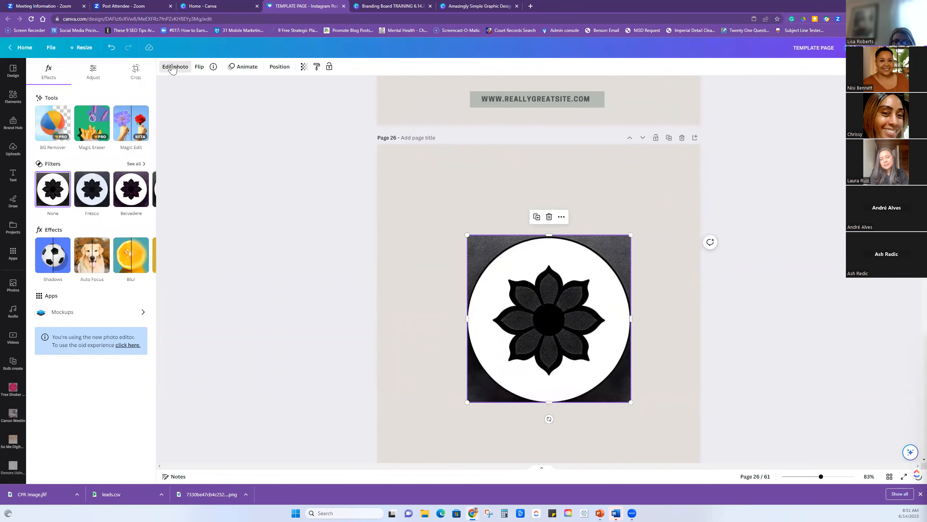
{"action": "left_click", "coordinate": [45, 132]}
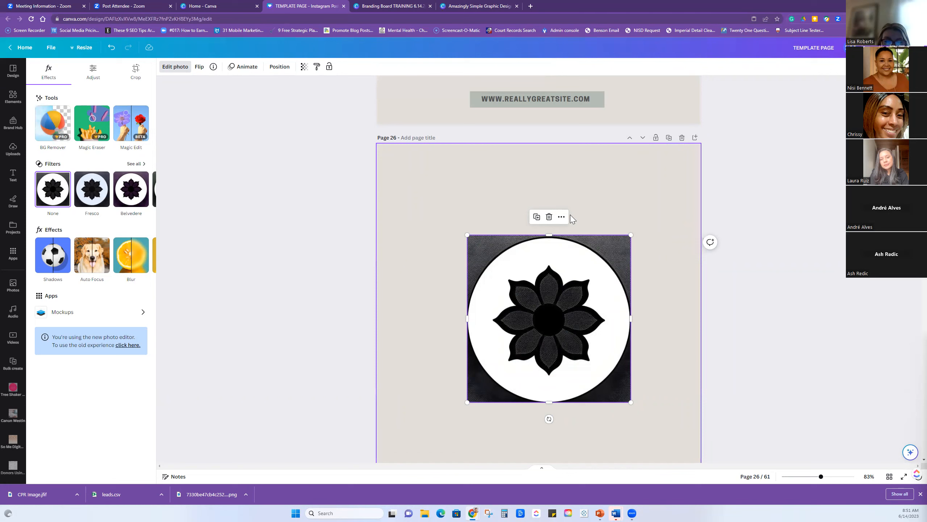
{"action": "left_click", "coordinate": [92, 71]}
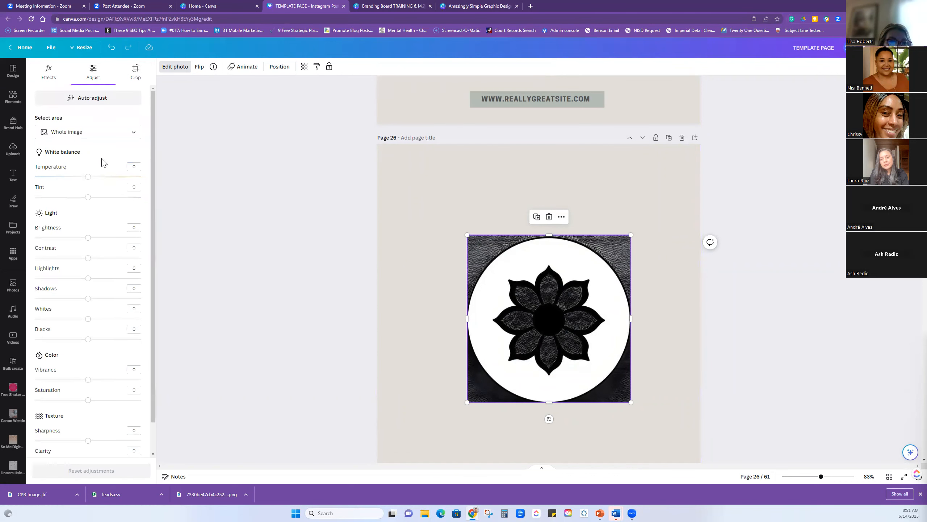
{"action": "left_click_drag", "start_coordinate": [90, 181], "coordinate": [39, 178]}
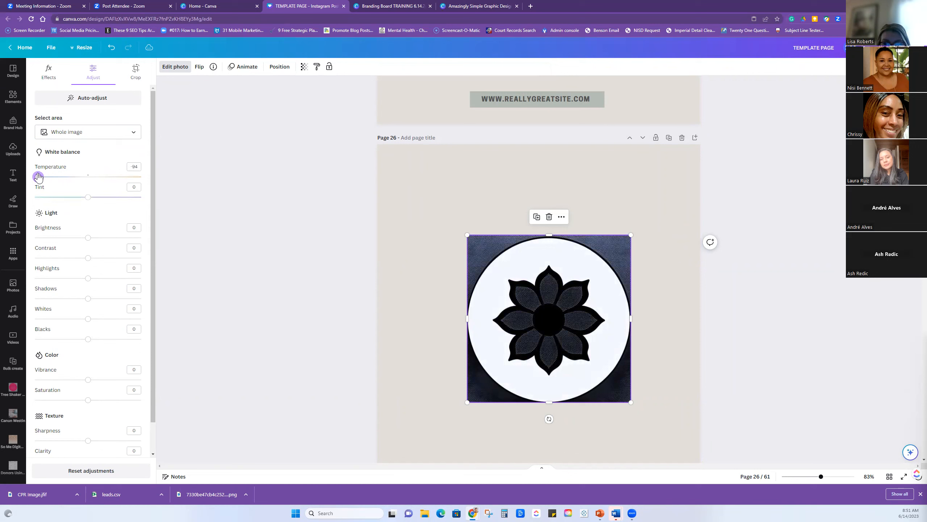
{"action": "left_click_drag", "start_coordinate": [84, 201], "coordinate": [143, 200]}
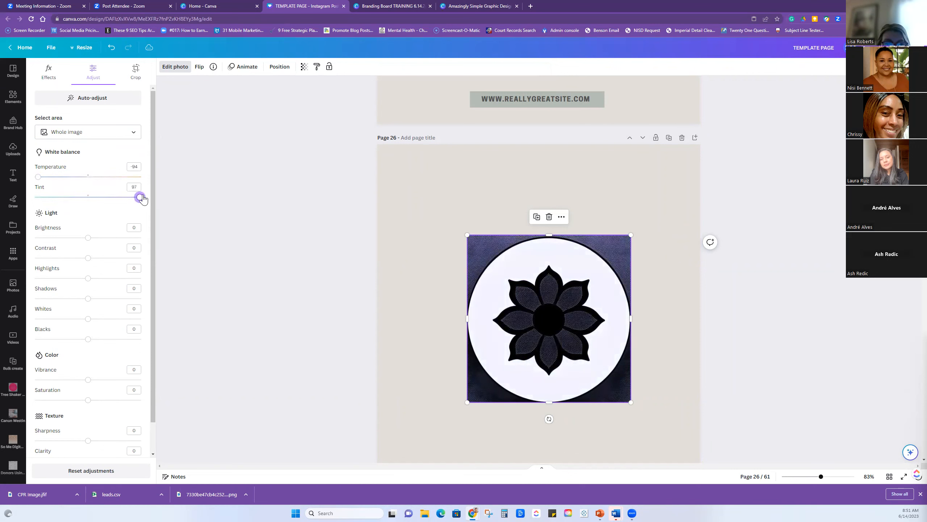
{"action": "left_click_drag", "start_coordinate": [90, 241], "coordinate": [172, 246]}
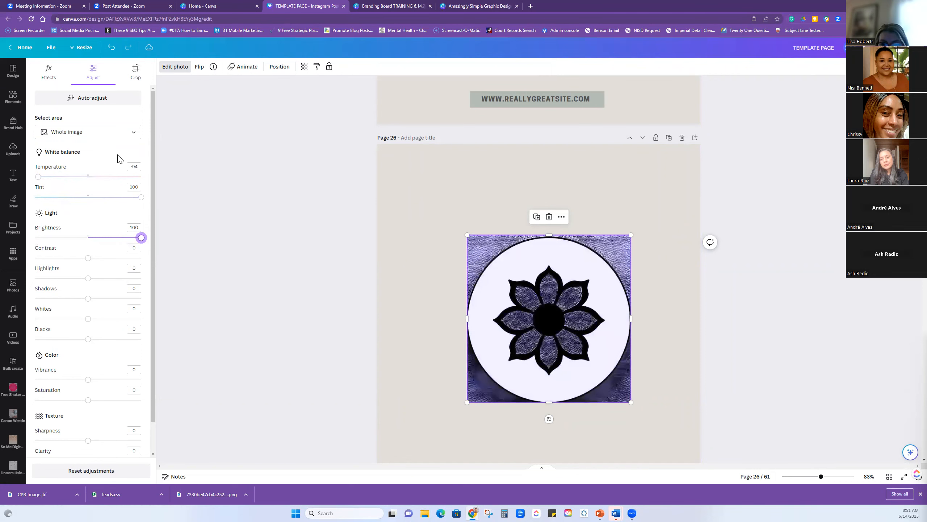
Apply the Outrun filter from Color Pop to the flower image and move it up and left on page 26
{"action": "left_click", "coordinate": [50, 72]}
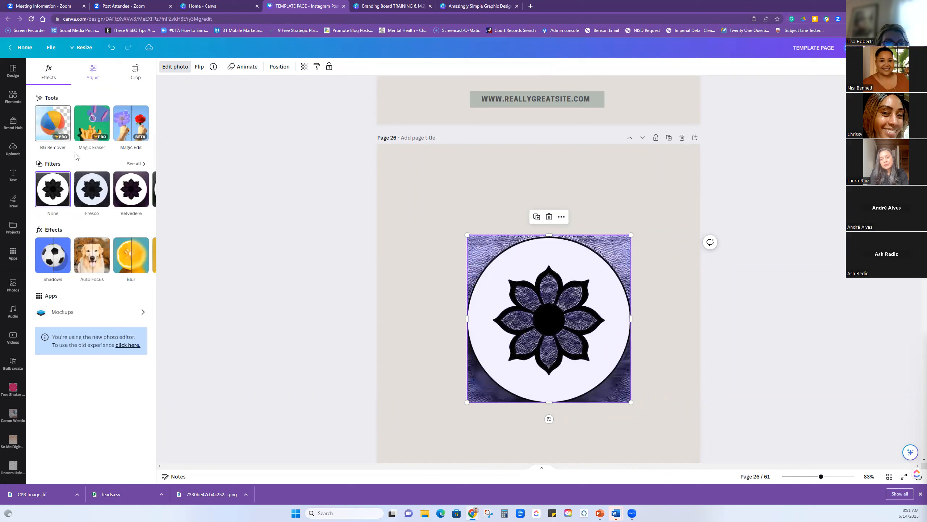
{"action": "left_click", "coordinate": [145, 189]}
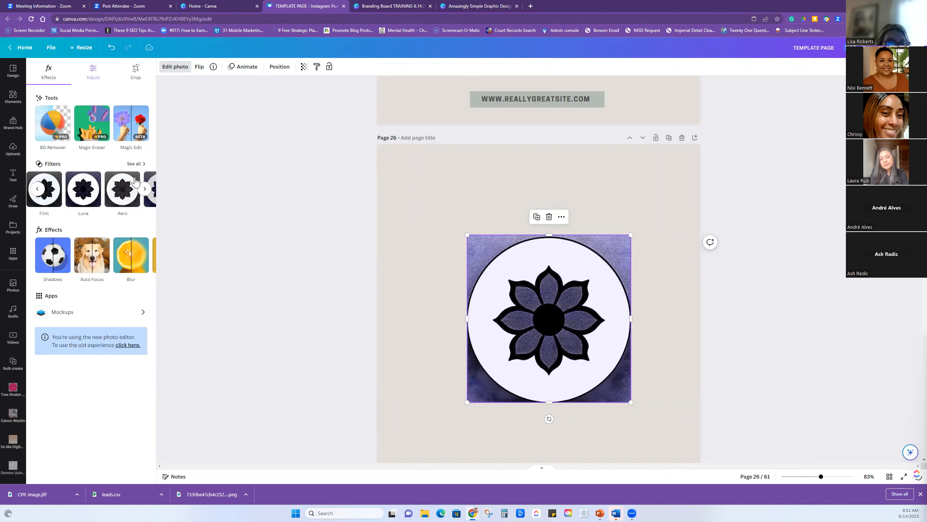
{"action": "left_click", "coordinate": [133, 164]}
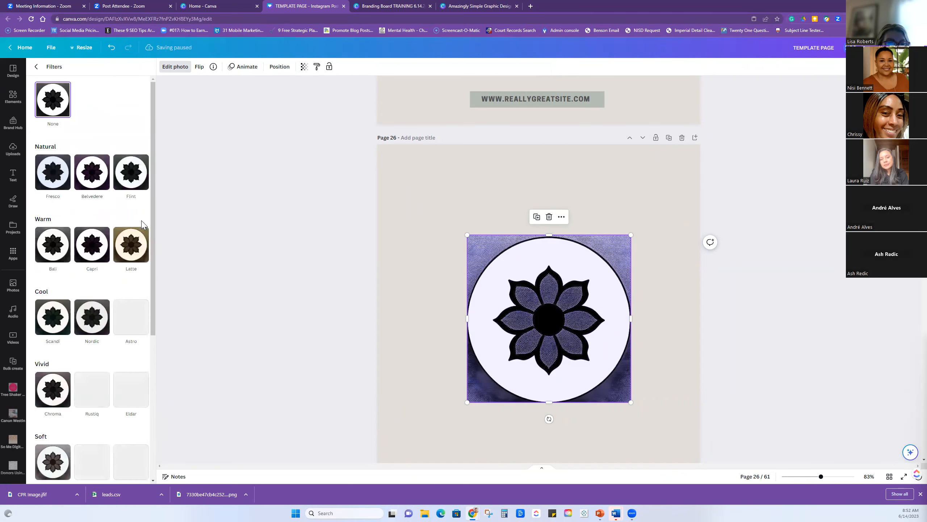
{"action": "scroll", "coordinate": [140, 239], "scroll_direction": "down", "scroll_amount": 6}
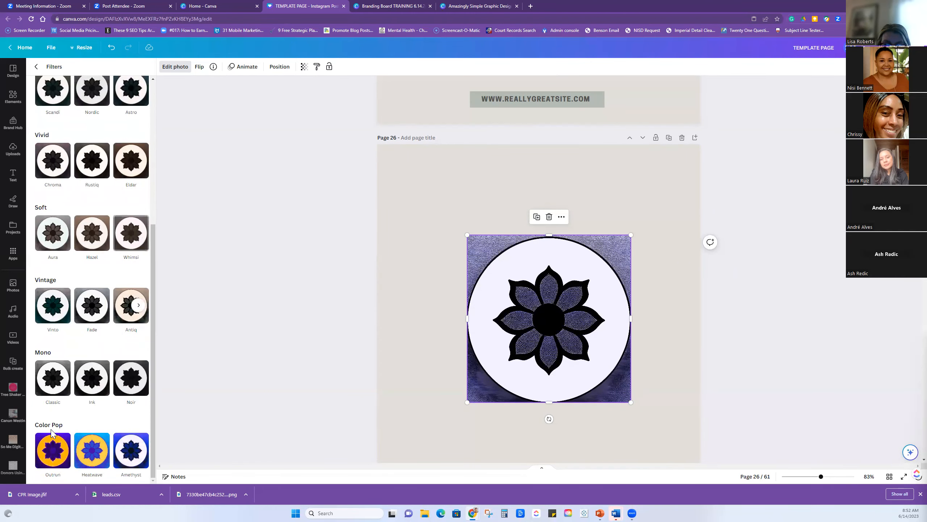
{"action": "left_click", "coordinate": [52, 449]}
{"action": "left_click_drag", "start_coordinate": [499, 349], "coordinate": [459, 287]}
{"action": "scroll", "coordinate": [41, 228], "scroll_direction": "up", "scroll_amount": 10}
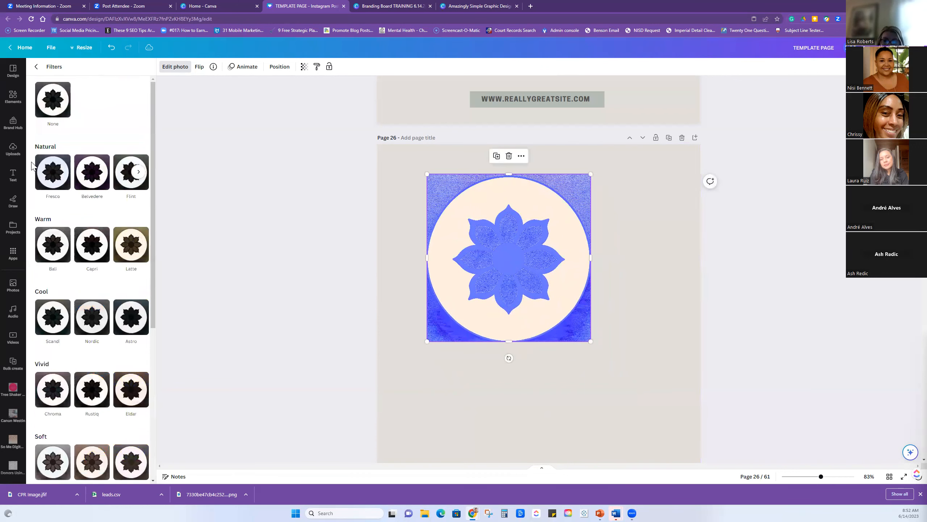
{"action": "left_click", "coordinate": [37, 67]}
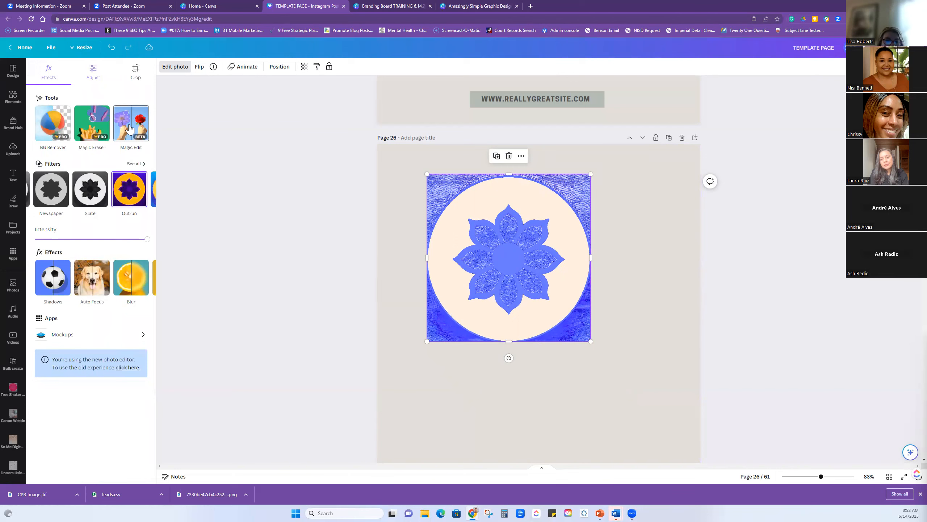
Erase the patterned area in the upper-left corner of the flower image with Magic Eraser, then raise the brush size to 87
{"action": "left_click", "coordinate": [98, 126]}
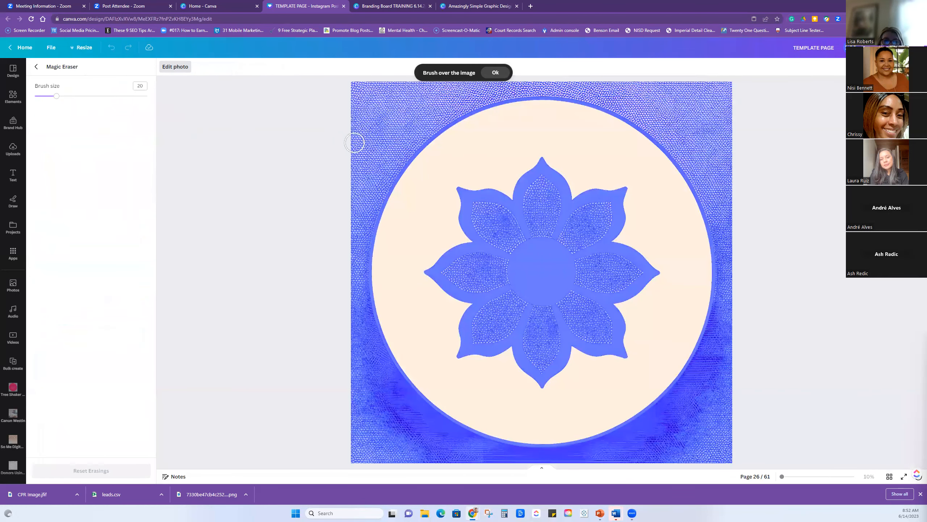
{"action": "mouse_move", "coordinate": [356, 176]}
{"action": "left_mouse_down"}
{"action": "mouse_move", "coordinate": [352, 87]}
{"action": "mouse_move", "coordinate": [452, 88]}
{"action": "mouse_move", "coordinate": [402, 108]}
{"action": "mouse_move", "coordinate": [350, 170]}
{"action": "mouse_move", "coordinate": [483, 84]}
{"action": "mouse_move", "coordinate": [386, 137]}
{"action": "mouse_move", "coordinate": [352, 200]}
{"action": "mouse_move", "coordinate": [402, 148]}
{"action": "mouse_move", "coordinate": [503, 86]}
{"action": "mouse_move", "coordinate": [375, 95]}
{"action": "mouse_move", "coordinate": [360, 123]}
{"action": "mouse_move", "coordinate": [360, 240]}
{"action": "mouse_move", "coordinate": [404, 157]}
{"action": "mouse_move", "coordinate": [413, 95]}
{"action": "mouse_move", "coordinate": [396, 77]}
{"action": "mouse_move", "coordinate": [373, 105]}
{"action": "mouse_move", "coordinate": [370, 127]}
{"action": "mouse_move", "coordinate": [393, 97]}
{"action": "left_mouse_up"}
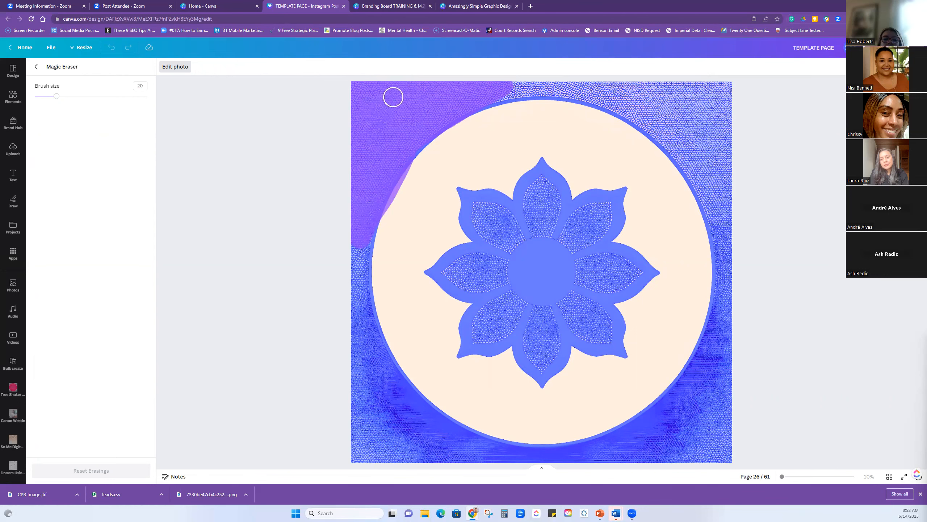
{"action": "left_click_drag", "start_coordinate": [393, 97], "coordinate": [392, 97]}
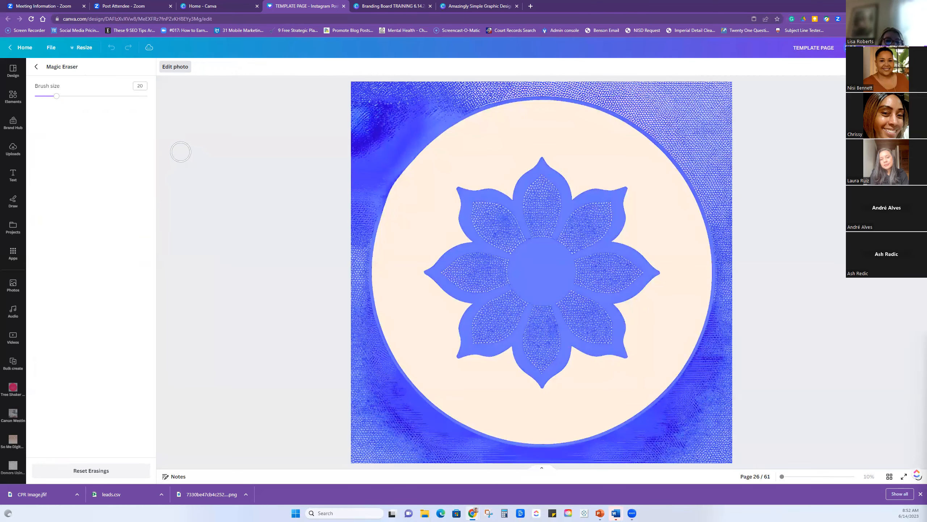
{"action": "left_click_drag", "start_coordinate": [58, 98], "coordinate": [133, 96]}
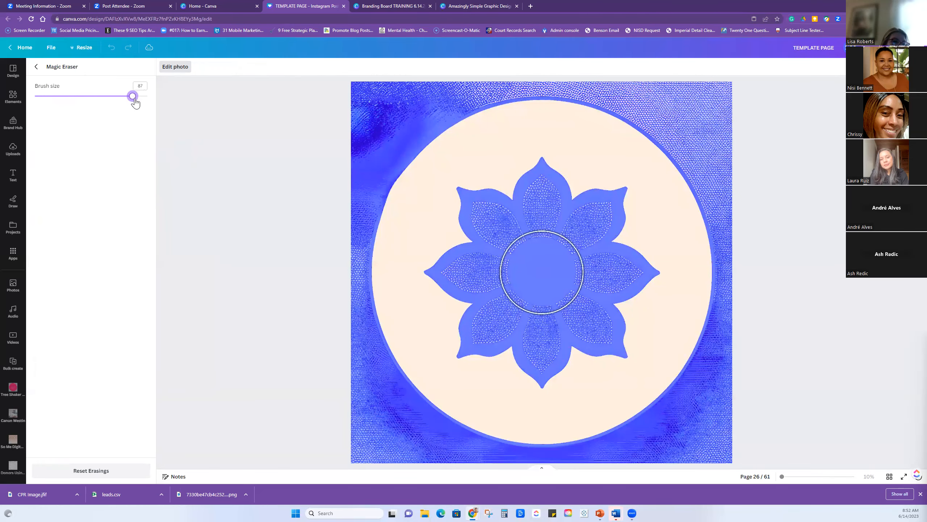
{"action": "mouse_move", "coordinate": [347, 97]}
{"action": "left_mouse_down"}
{"action": "mouse_move", "coordinate": [408, 87]}
{"action": "mouse_move", "coordinate": [376, 111]}
{"action": "mouse_move", "coordinate": [353, 159]}
{"action": "left_mouse_up"}
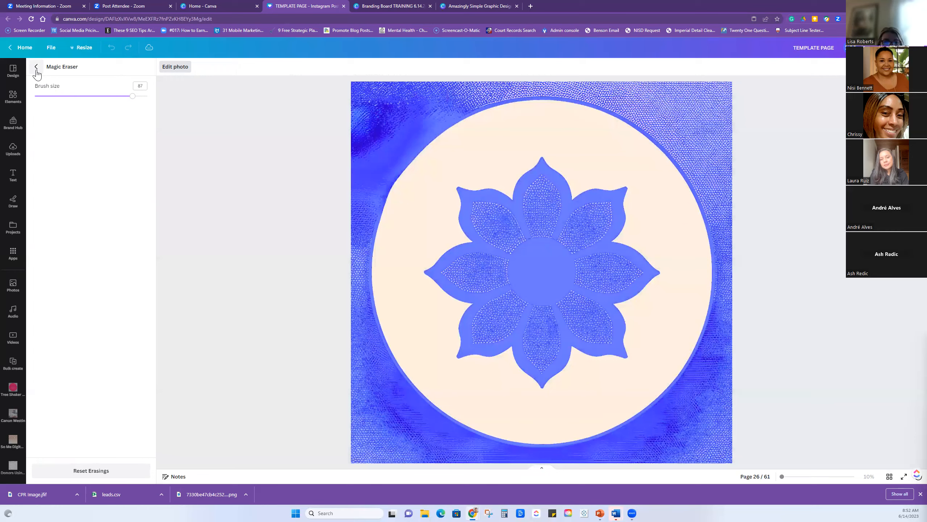
{"action": "left_click", "coordinate": [36, 69]}
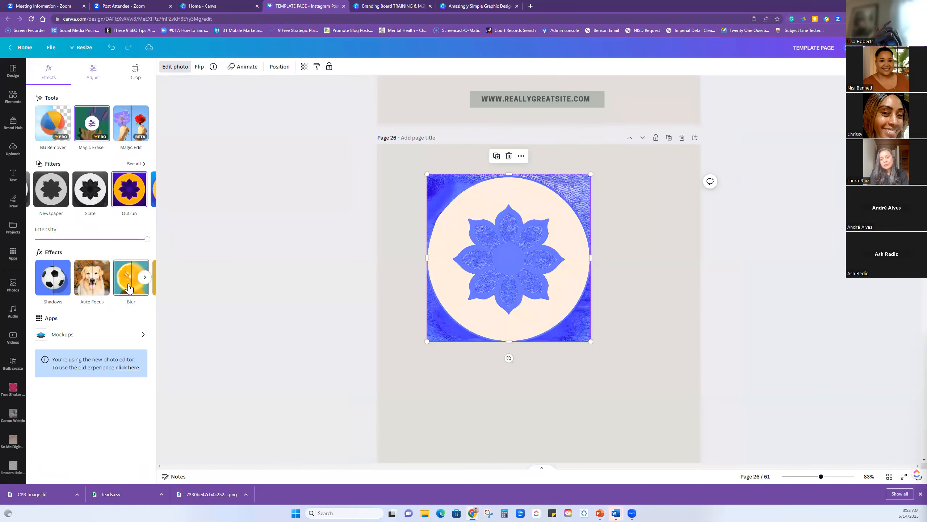
Apply the Blur effect to the whole living-room photo on page 24 at intensity 20
{"action": "scroll", "coordinate": [420, 243], "scroll_direction": "up", "scroll_amount": 15}
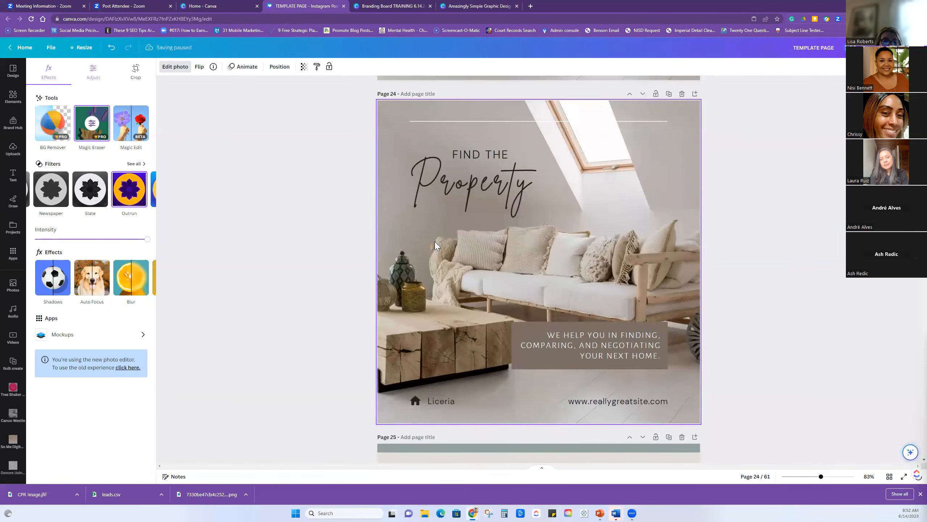
{"action": "scroll", "coordinate": [434, 242], "scroll_direction": "up", "scroll_amount": 1}
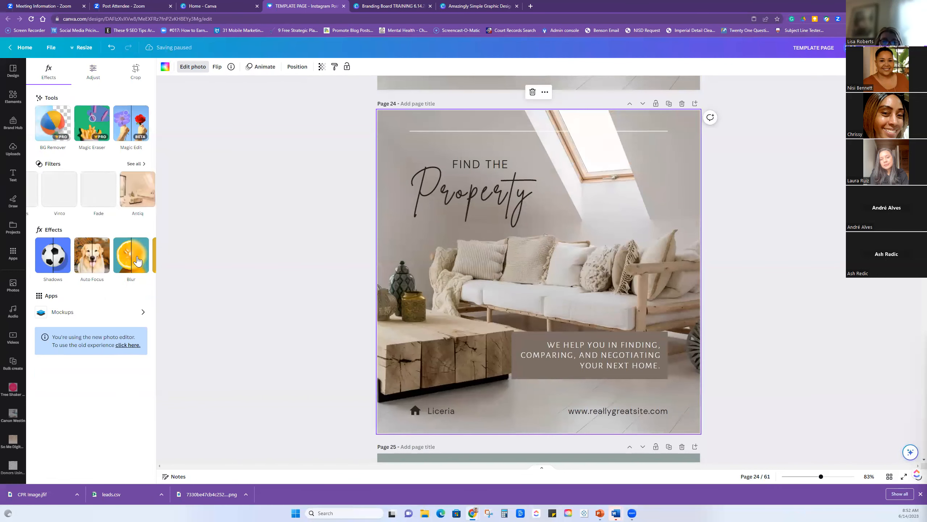
{"action": "left_click", "coordinate": [144, 256]}
{"action": "left_click", "coordinate": [87, 262]}
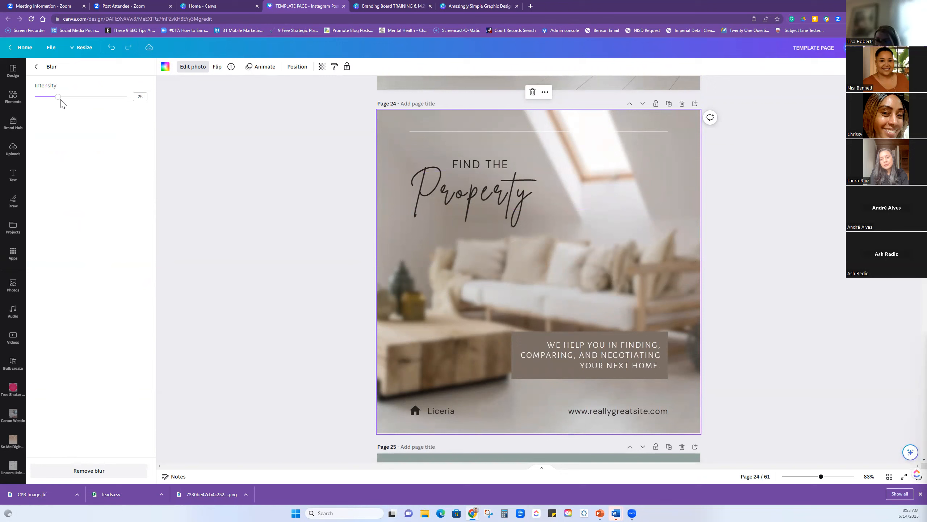
{"action": "left_click_drag", "start_coordinate": [73, 103], "coordinate": [53, 104]}
Go to page 13 and apply Auto Focus to the volunteer background photo with blur intensity 10
{"action": "scroll", "coordinate": [200, 195], "scroll_direction": "up", "scroll_amount": 13}
{"action": "scroll", "coordinate": [205, 194], "scroll_direction": "up", "scroll_amount": 12}
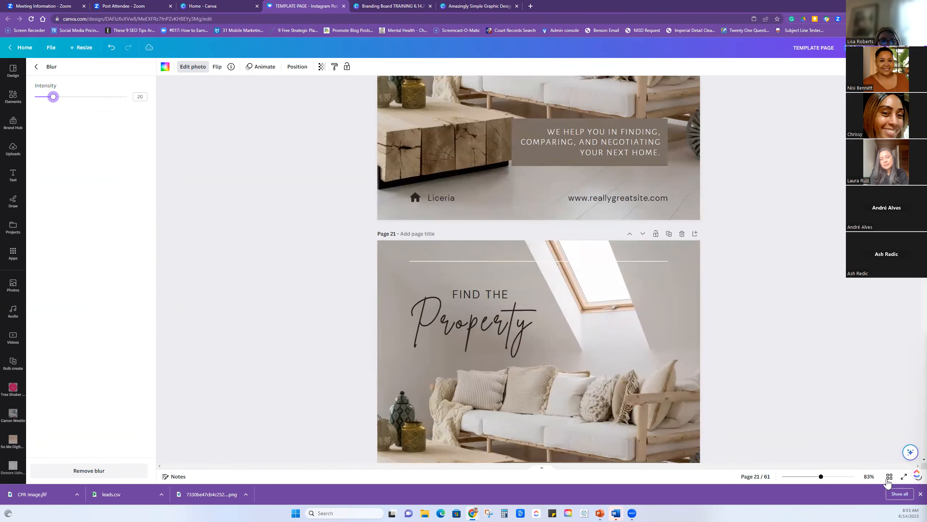
{"action": "left_click", "coordinate": [889, 478]}
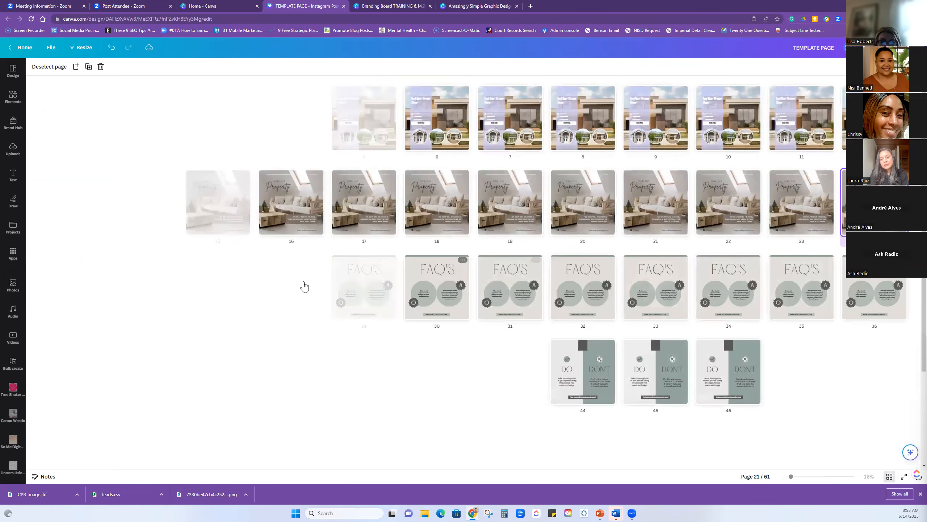
{"action": "double_click", "coordinate": [66, 198]}
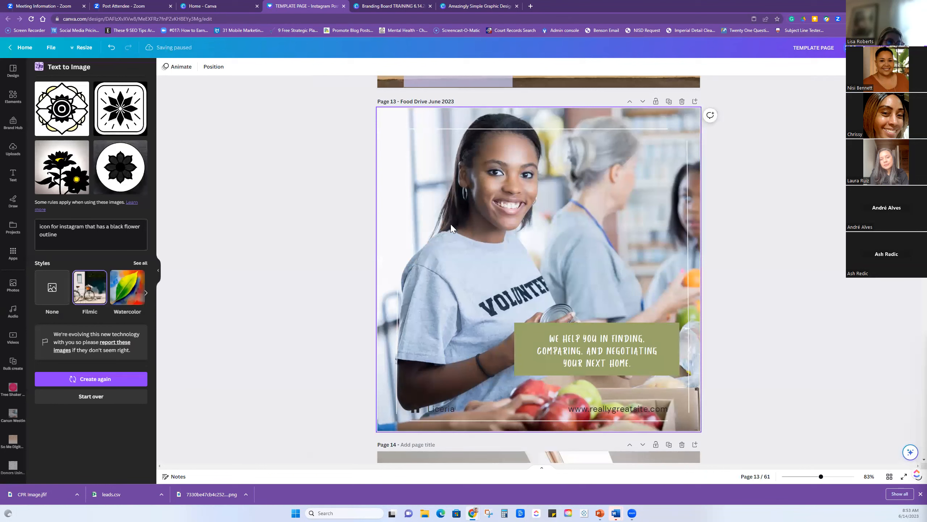
{"action": "left_click", "coordinate": [452, 229]}
{"action": "left_click", "coordinate": [187, 71]}
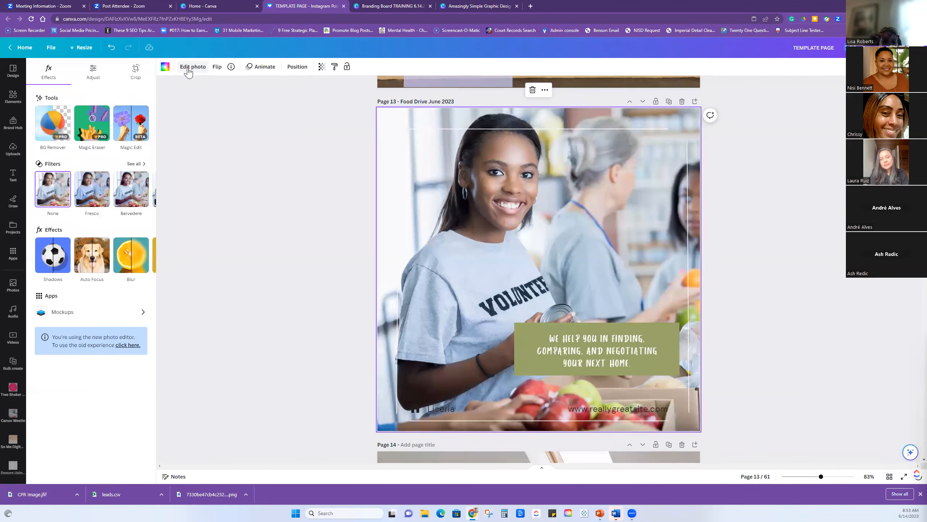
{"action": "left_click", "coordinate": [91, 257]}
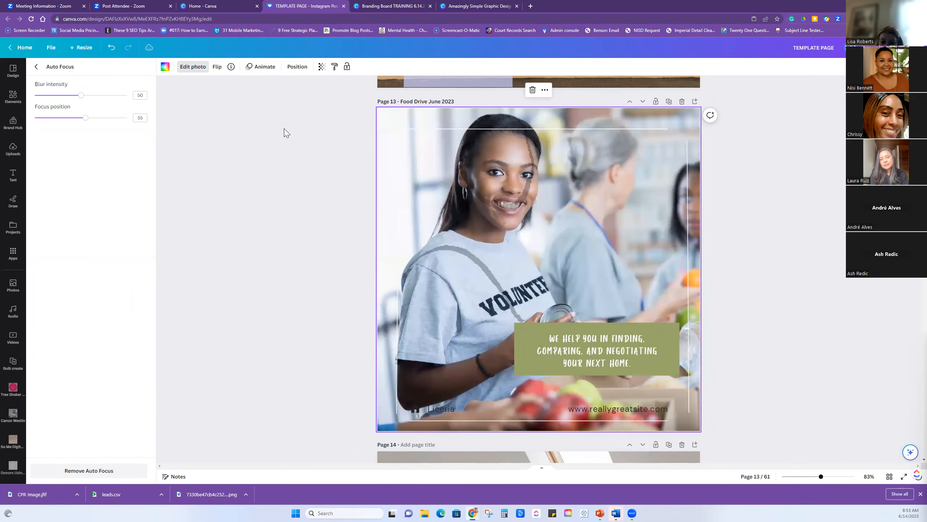
{"action": "left_click_drag", "start_coordinate": [83, 97], "coordinate": [43, 95]}
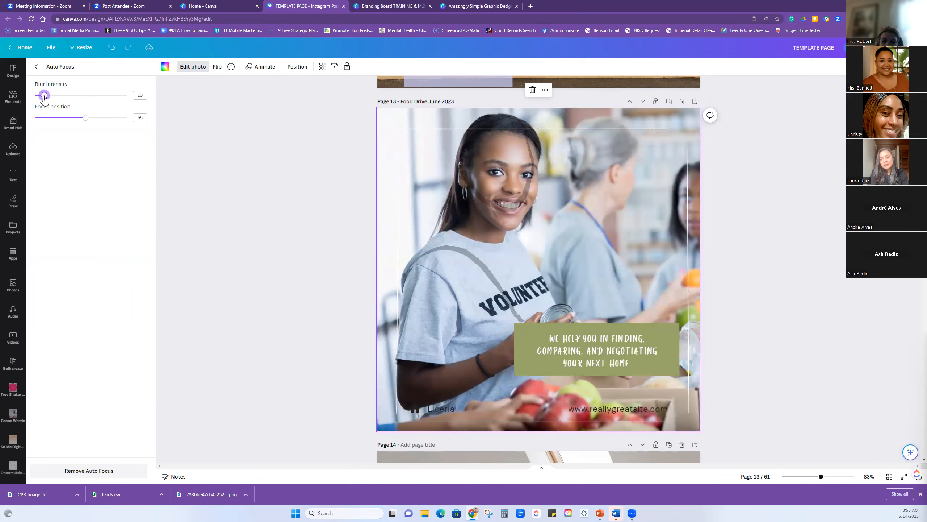
{"action": "left_click", "coordinate": [37, 68]}
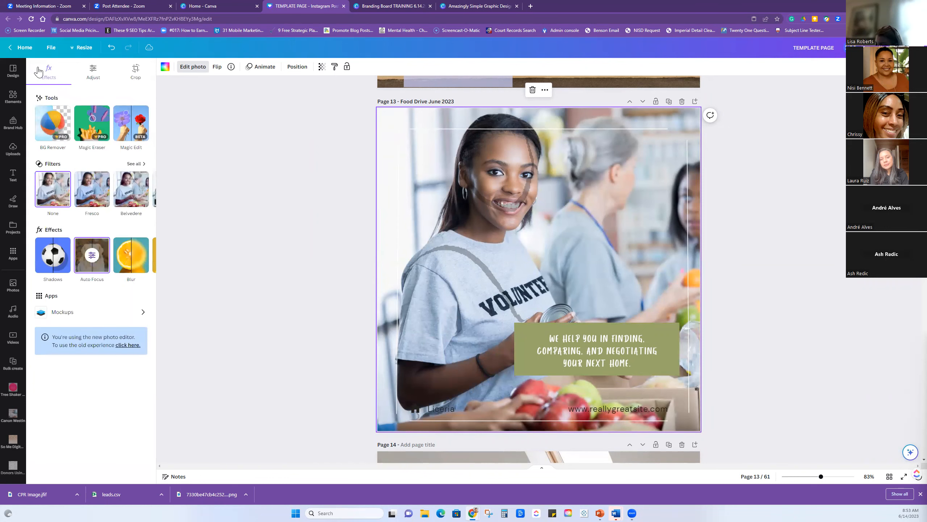
Add the Blur effect to the page 13 background photo and set its intensity to 47
{"action": "left_click", "coordinate": [131, 255]}
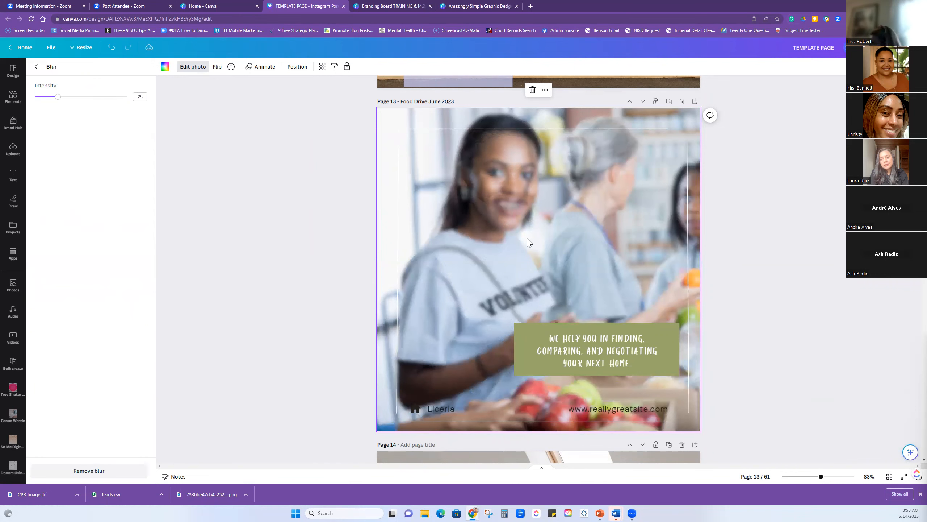
{"action": "scroll", "coordinate": [527, 238], "scroll_direction": "up", "scroll_amount": 1}
{"action": "scroll", "coordinate": [526, 238], "scroll_direction": "down", "scroll_amount": 1}
{"action": "left_click_drag", "start_coordinate": [61, 101], "coordinate": [79, 101]}
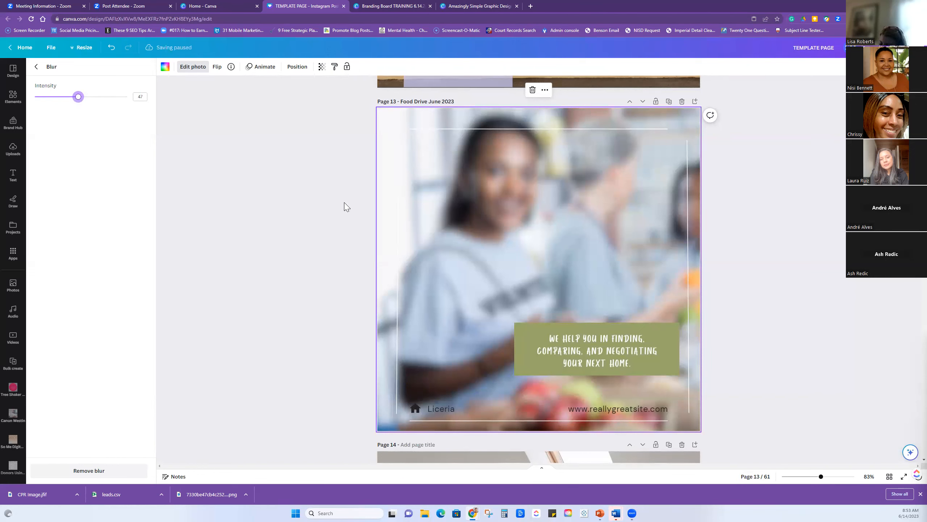
{"action": "left_click", "coordinate": [35, 67]}
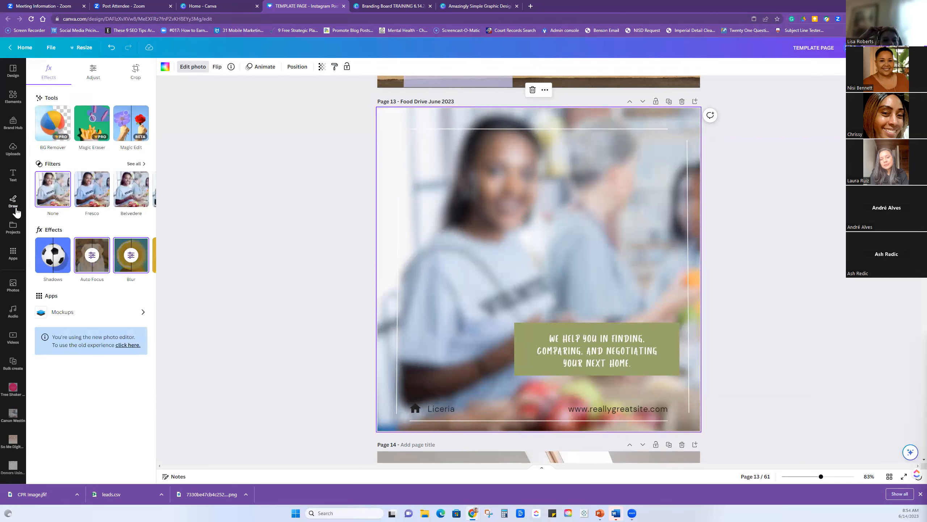
Add the same volunteer photo from the food drive results to page 13 and move it up and left past the page edge
{"action": "left_click", "coordinate": [12, 287]}
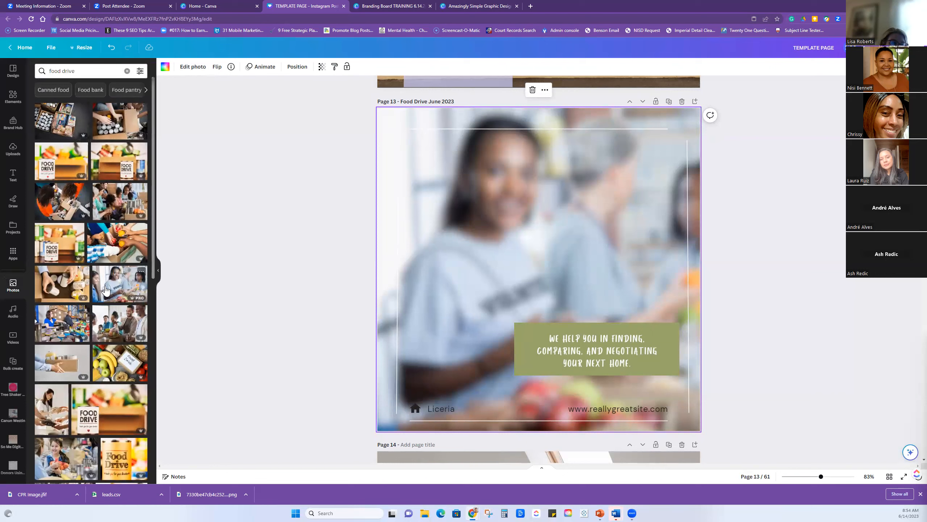
{"action": "left_click", "coordinate": [119, 283]}
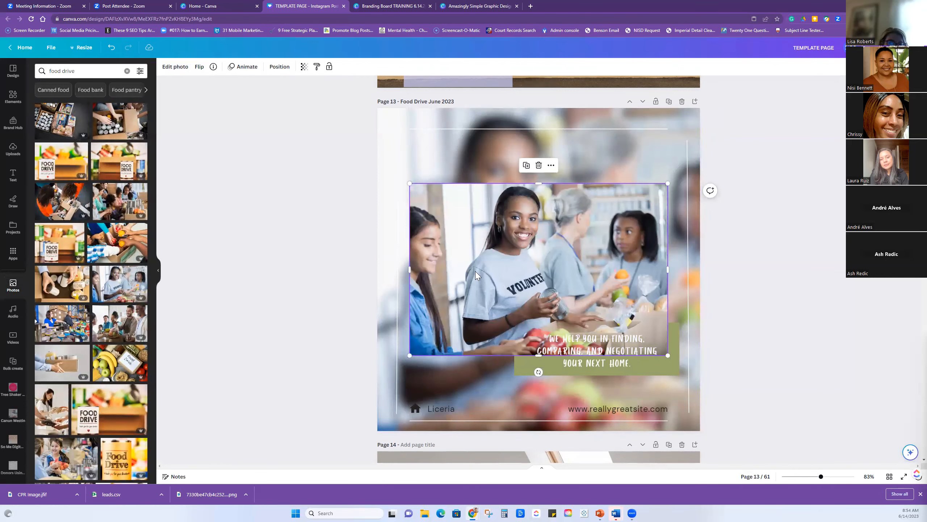
{"action": "left_click_drag", "start_coordinate": [477, 276], "coordinate": [466, 221]}
{"action": "right_click", "coordinate": [467, 220]}
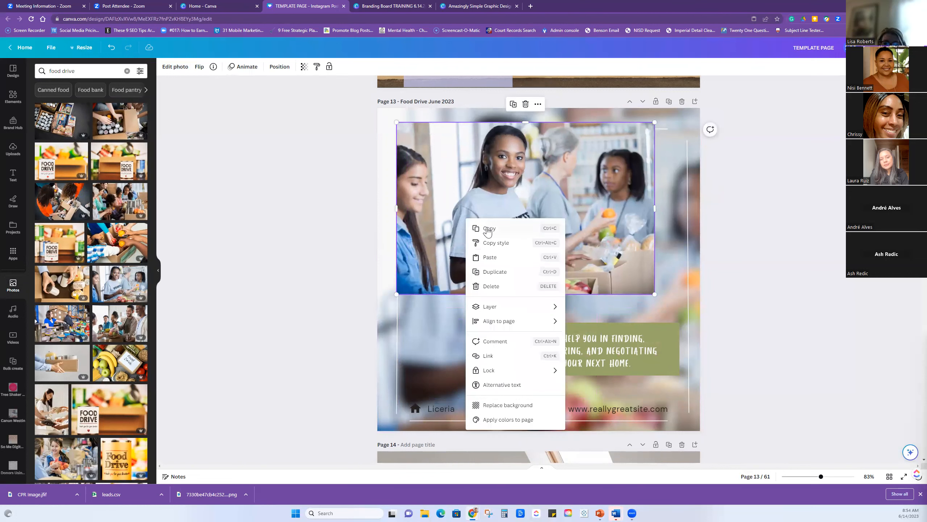
{"action": "left_click", "coordinate": [435, 181]}
{"action": "left_click_drag", "start_coordinate": [435, 182], "coordinate": [400, 182]}
Crop the added photo freeform to just the woman in the volunteer shirt, trimming both sides and the bottom
{"action": "left_click", "coordinate": [175, 66]}
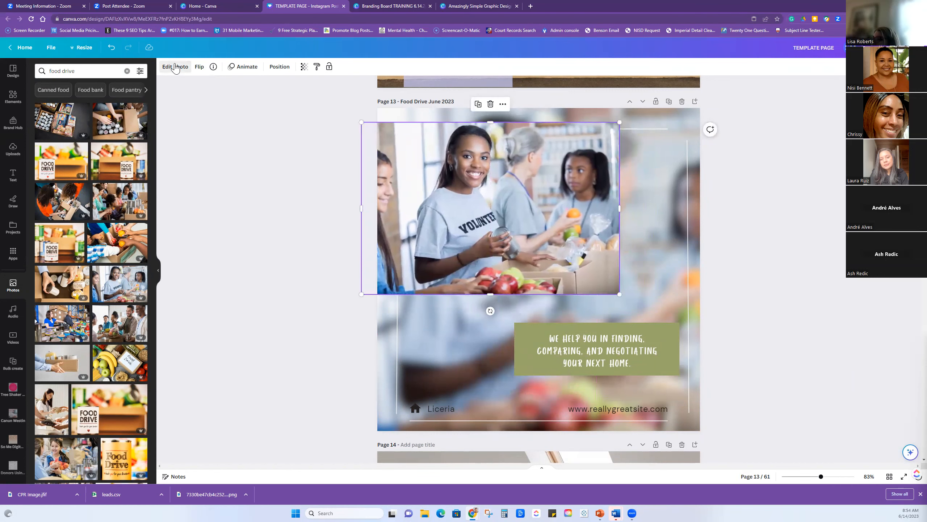
{"action": "left_click", "coordinate": [146, 70]}
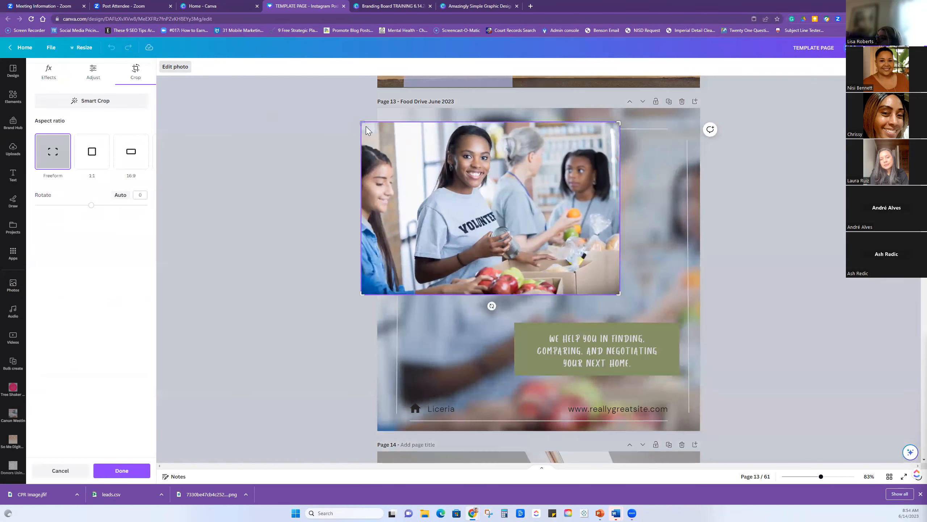
{"action": "left_click_drag", "start_coordinate": [358, 122], "coordinate": [415, 122]}
{"action": "left_click_drag", "start_coordinate": [620, 123], "coordinate": [517, 124]}
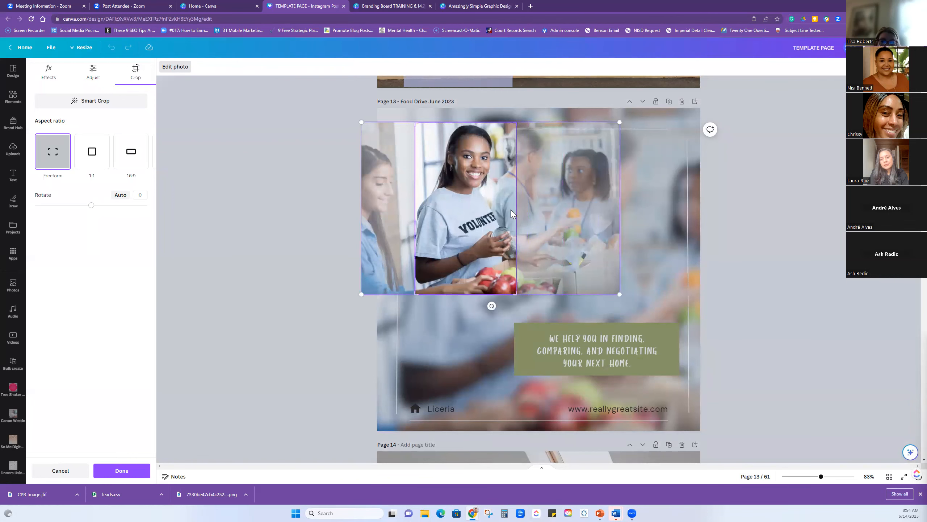
{"action": "left_click_drag", "start_coordinate": [514, 291], "coordinate": [513, 271]}
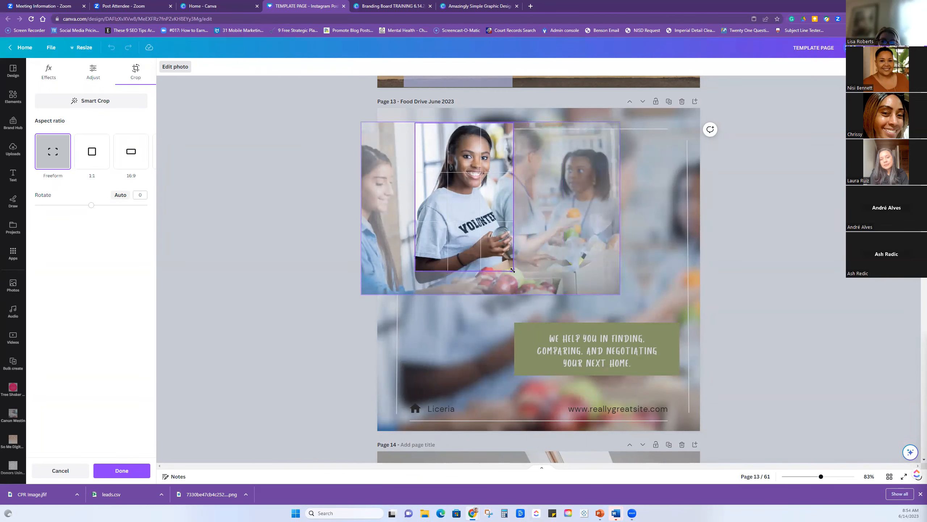
{"action": "left_click", "coordinate": [267, 218]}
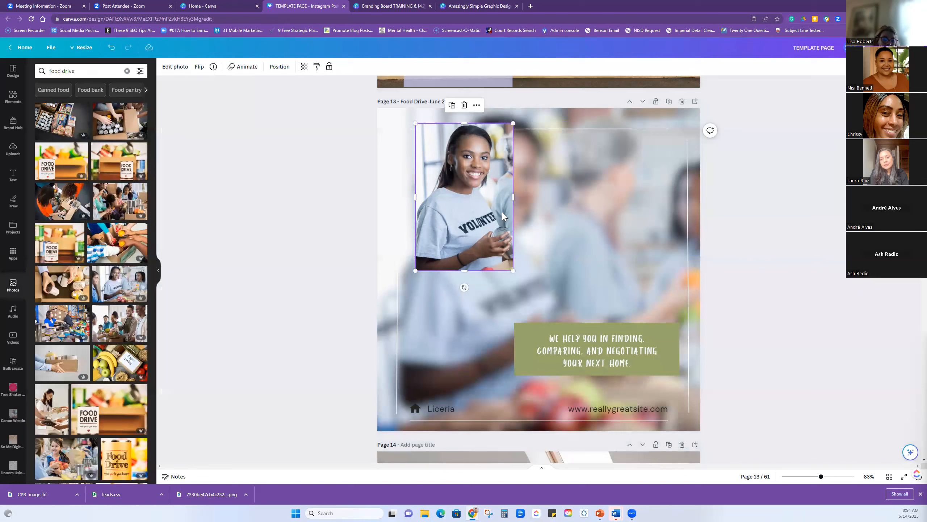
Shift the cropped photo slightly right and down on page 13 and remove its background
{"action": "left_click_drag", "start_coordinate": [486, 223], "coordinate": [499, 230]}
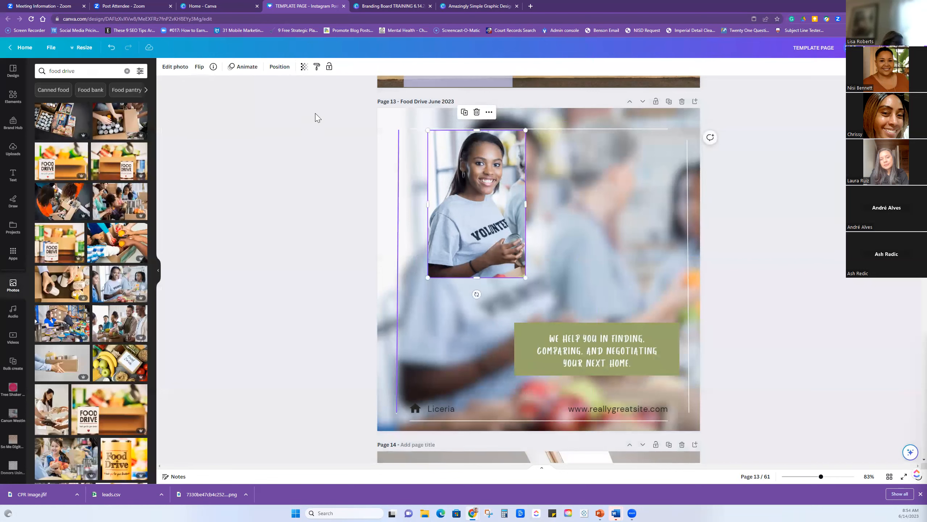
{"action": "left_click", "coordinate": [178, 69]}
{"action": "left_click", "coordinate": [53, 123]}
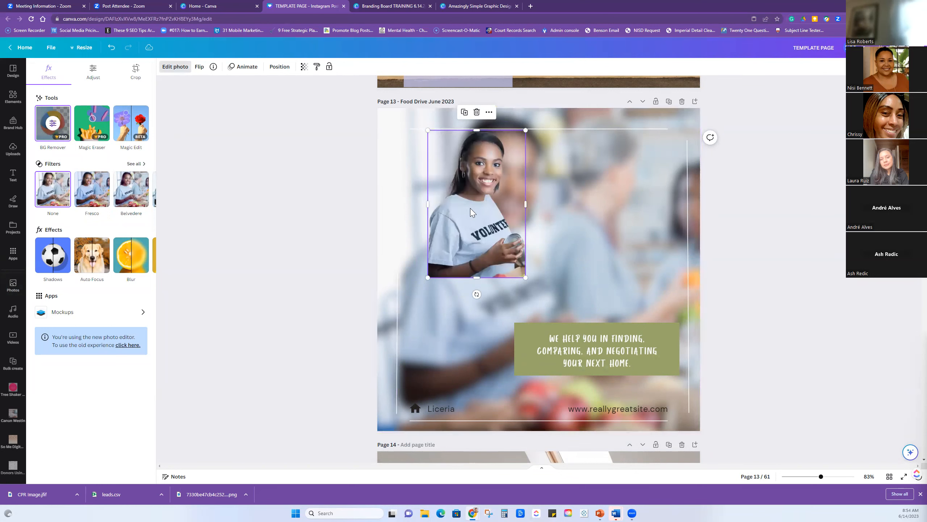
Enlarge the woman's cutout and fit it over her blurred figure in the page 13 background
{"action": "left_click_drag", "start_coordinate": [525, 277], "coordinate": [609, 405]}
{"action": "left_click_drag", "start_coordinate": [614, 411], "coordinate": [613, 409]}
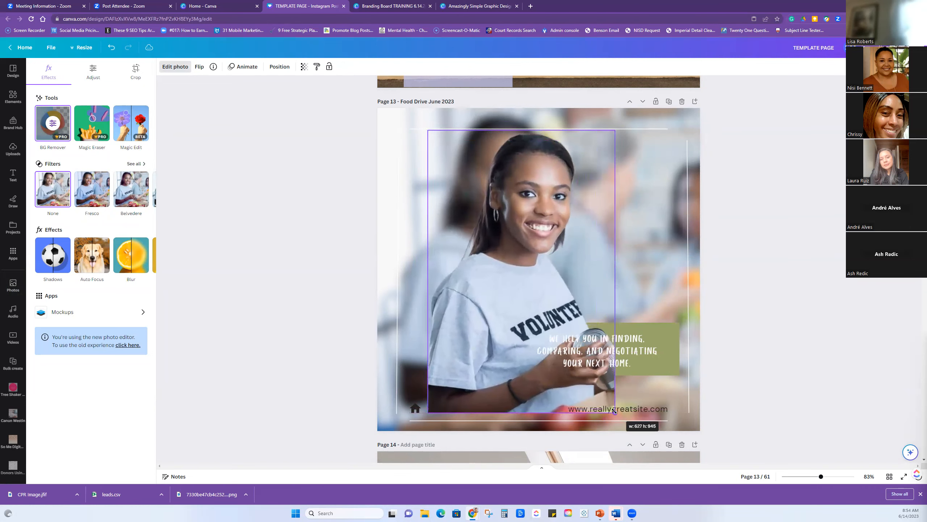
{"action": "left_click_drag", "start_coordinate": [504, 340], "coordinate": [475, 325]}
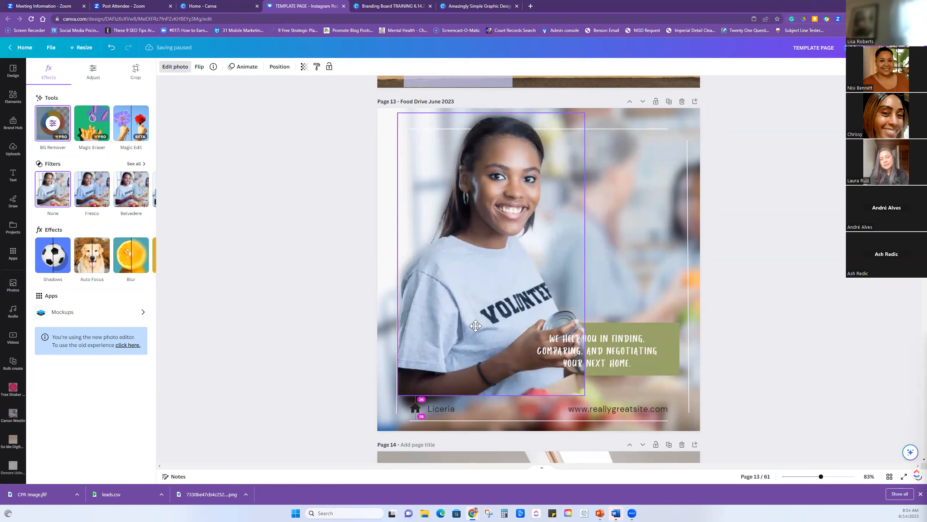
{"action": "left_click_drag", "start_coordinate": [476, 325], "coordinate": [476, 325]}
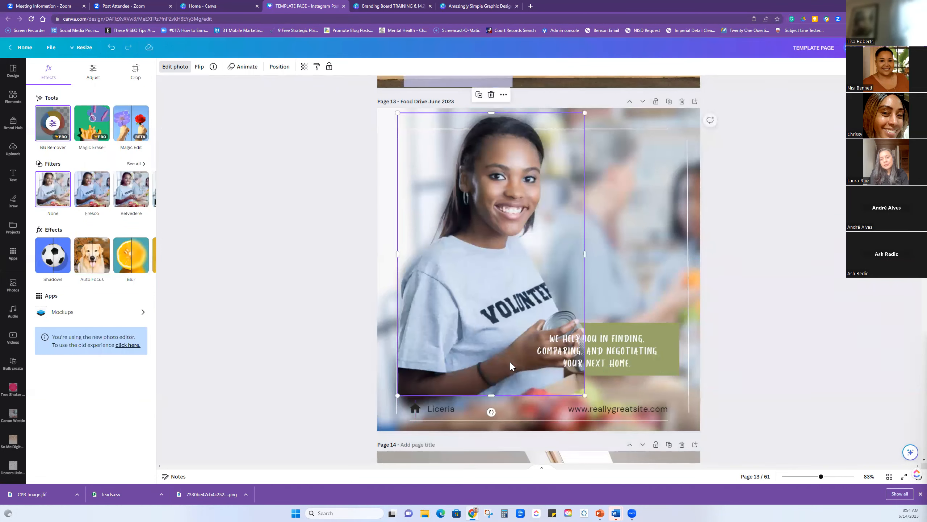
{"action": "left_click_drag", "start_coordinate": [581, 392], "coordinate": [567, 380]}
{"action": "left_click_drag", "start_coordinate": [457, 313], "coordinate": [456, 318]}
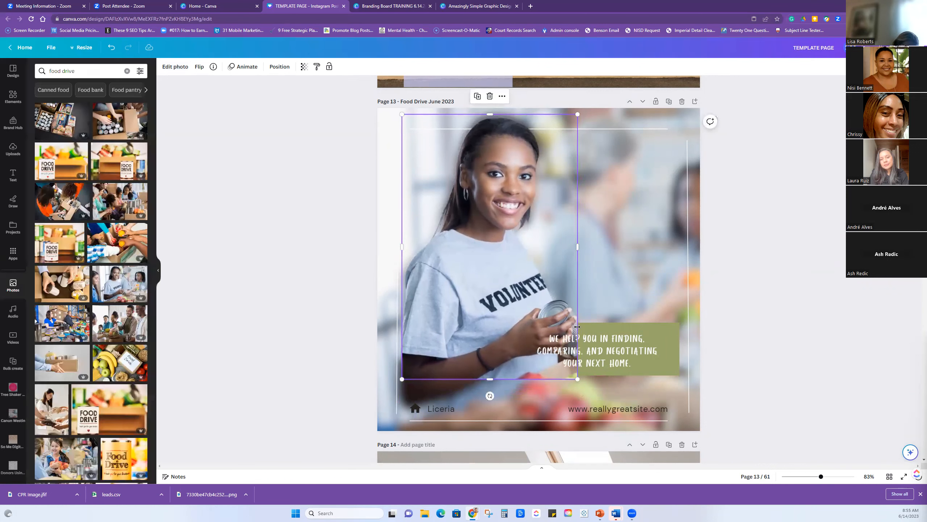
Bring the green box on page 13 in front of the woman's cutout, keeping it one layer behind its caption text
{"action": "left_click", "coordinate": [646, 363]}
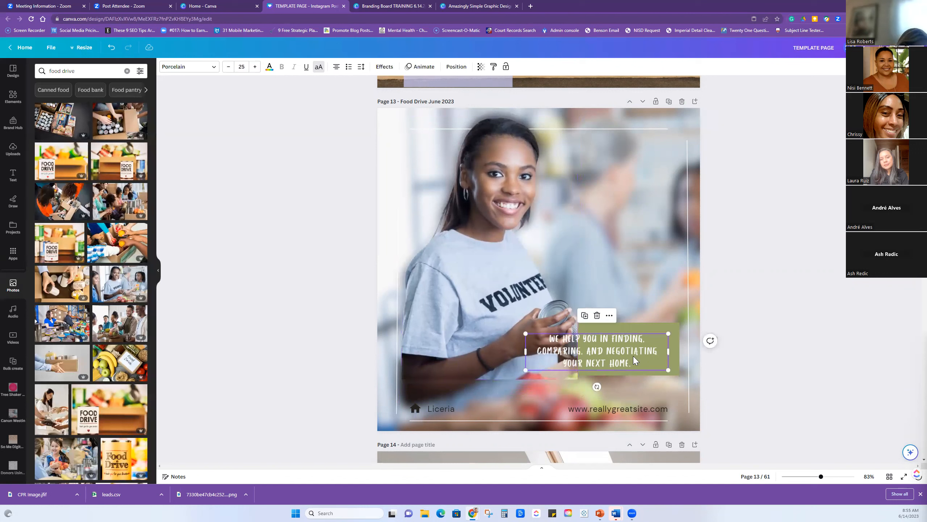
{"action": "left_click", "coordinate": [456, 67]}
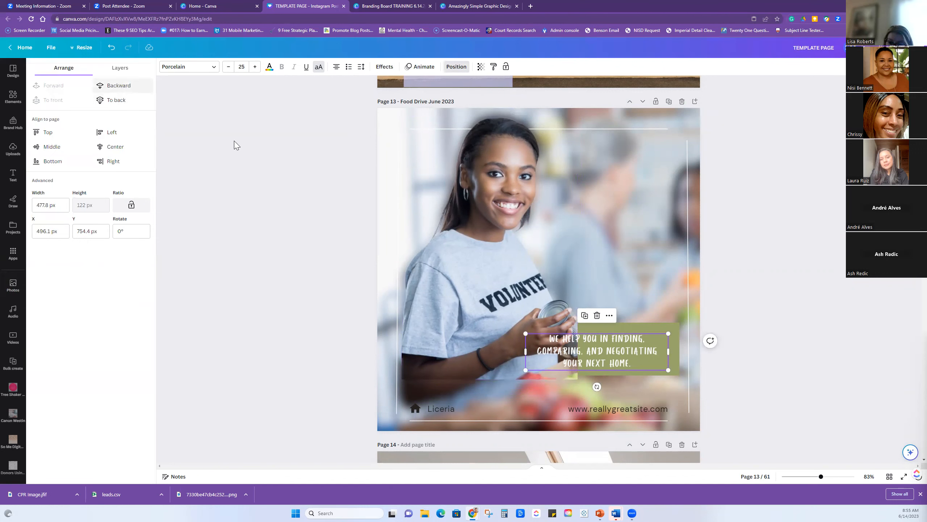
{"action": "left_click", "coordinate": [644, 325]}
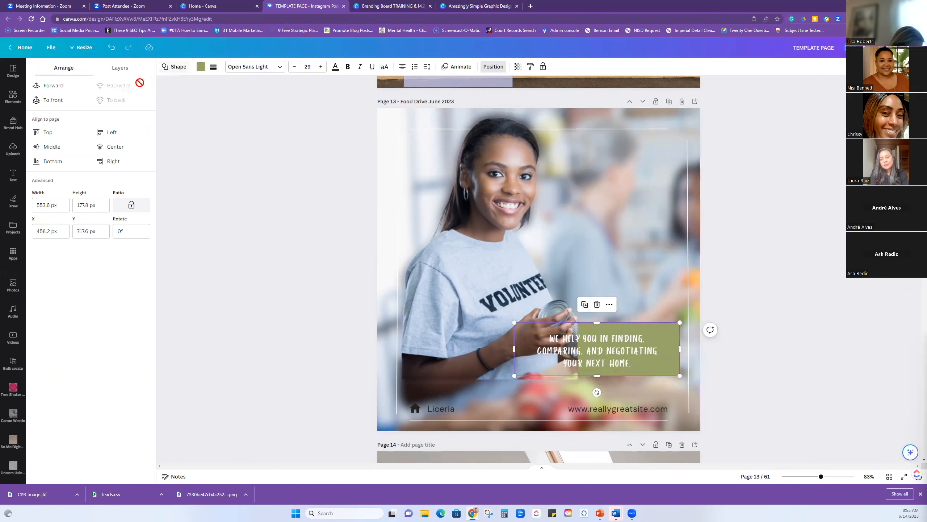
{"action": "left_click", "coordinate": [53, 100]}
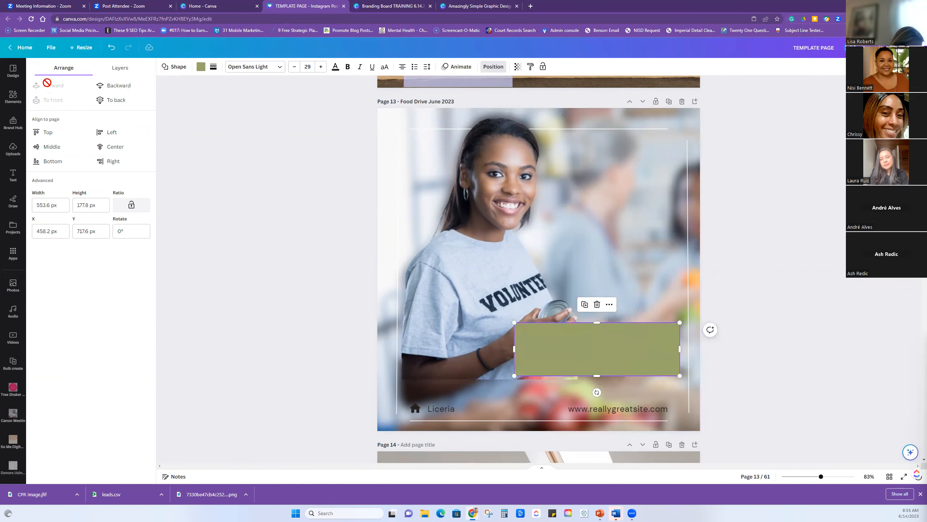
{"action": "left_click", "coordinate": [113, 86]}
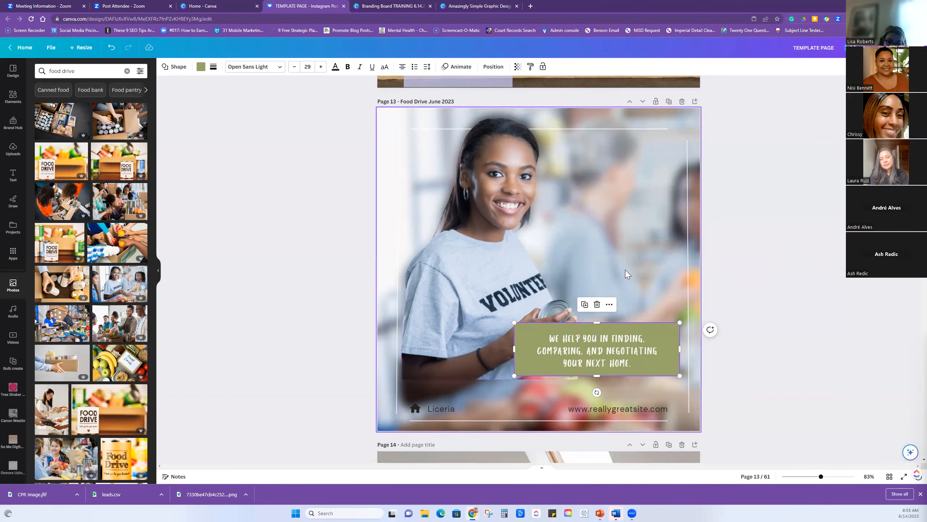
Show all pages as a grid and delete page 26, which holds only the blue flower graphic
{"action": "scroll", "coordinate": [757, 320], "scroll_direction": "down", "scroll_amount": 10}
{"action": "scroll", "coordinate": [763, 321], "scroll_direction": "down", "scroll_amount": 20}
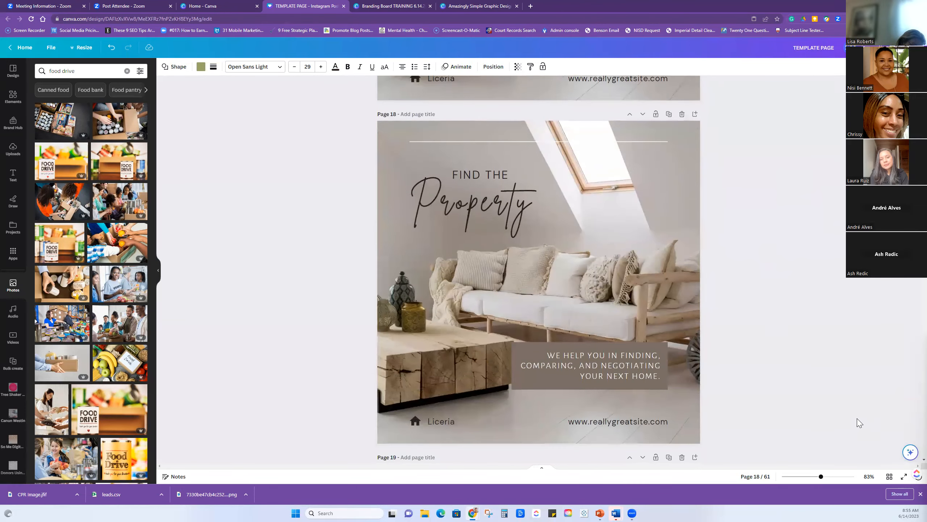
{"action": "left_click", "coordinate": [890, 476]}
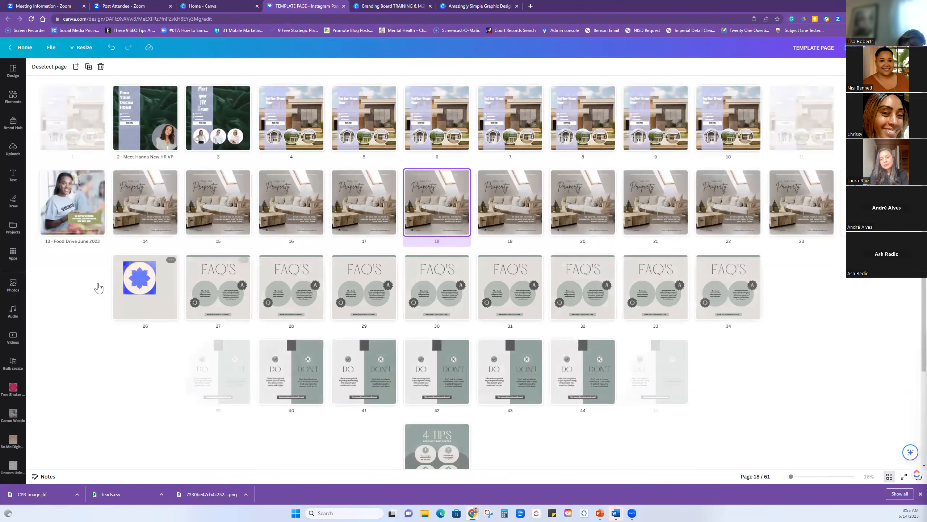
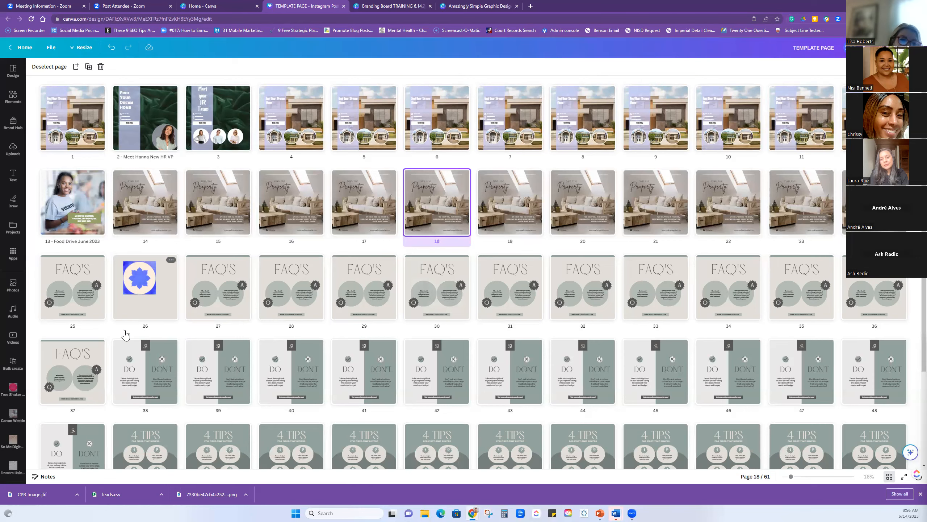
{"action": "scroll", "coordinate": [140, 368], "scroll_direction": "down", "scroll_amount": 1}
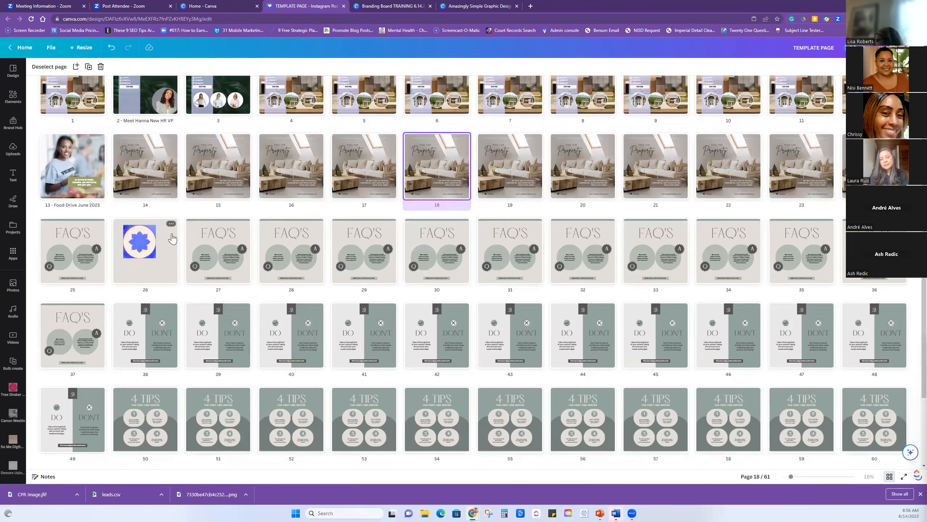
{"action": "left_click", "coordinate": [171, 224]}
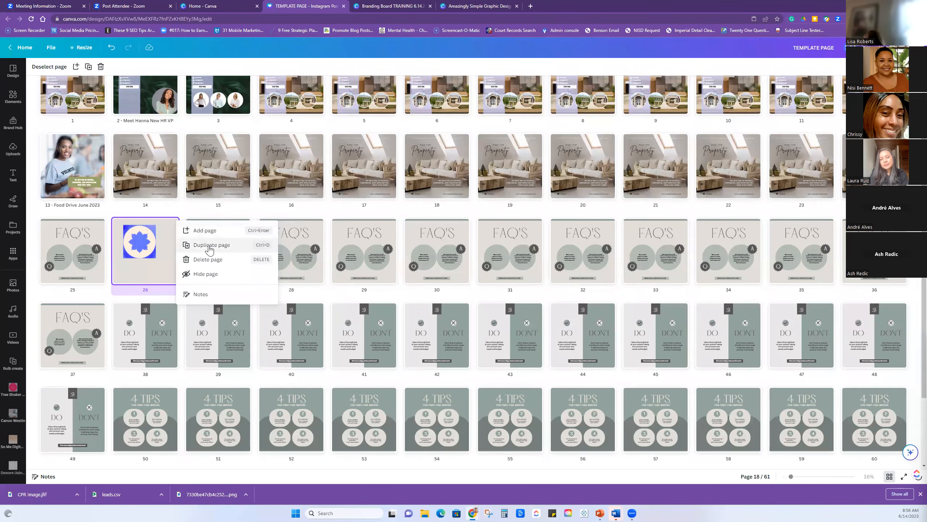
{"action": "left_click", "coordinate": [207, 260]}
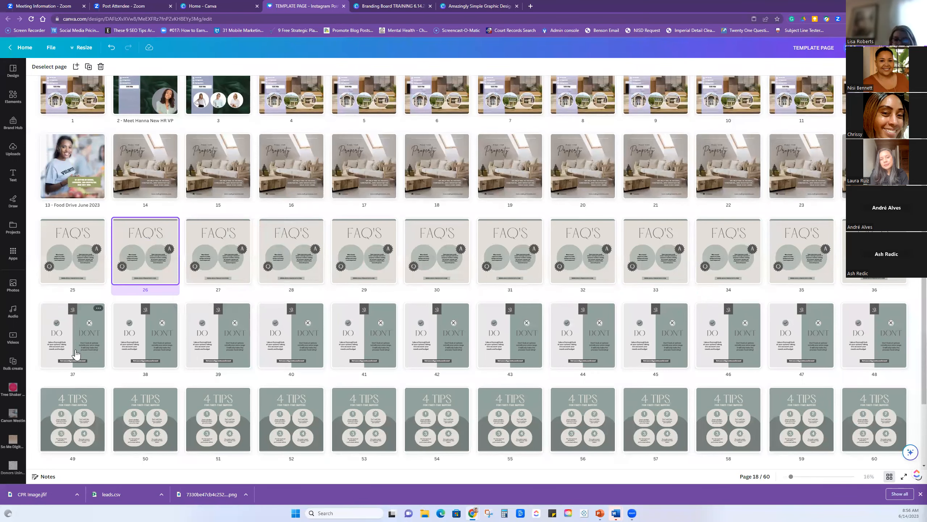
Examine the Do/Don't layout on page 37, the 4 Tips layout on page 49 and the grid of all template pages
{"action": "double_click", "coordinate": [75, 354]}
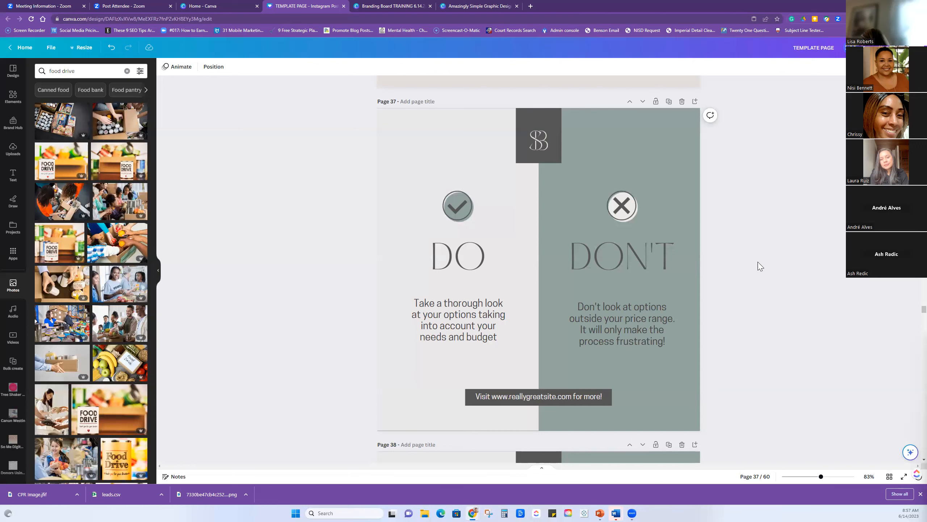
{"action": "left_click", "coordinate": [889, 476]}
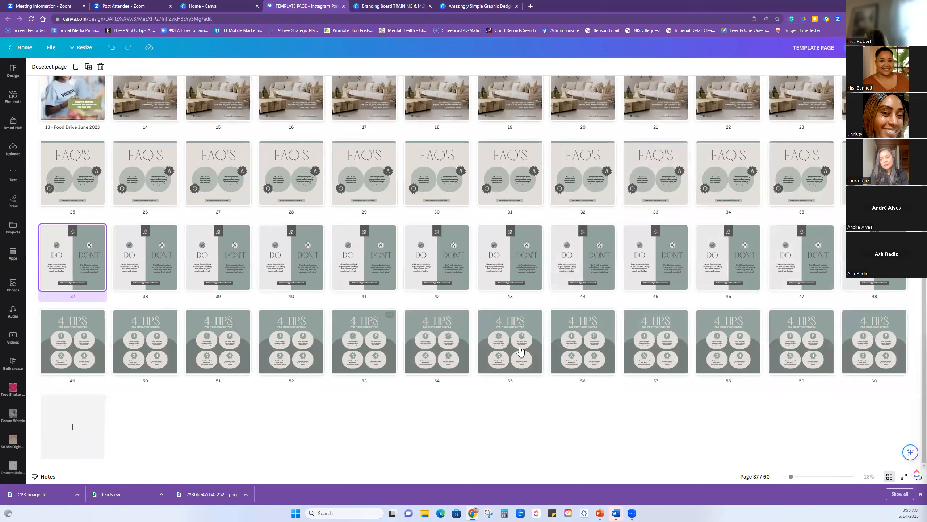
{"action": "left_click", "coordinate": [56, 344]}
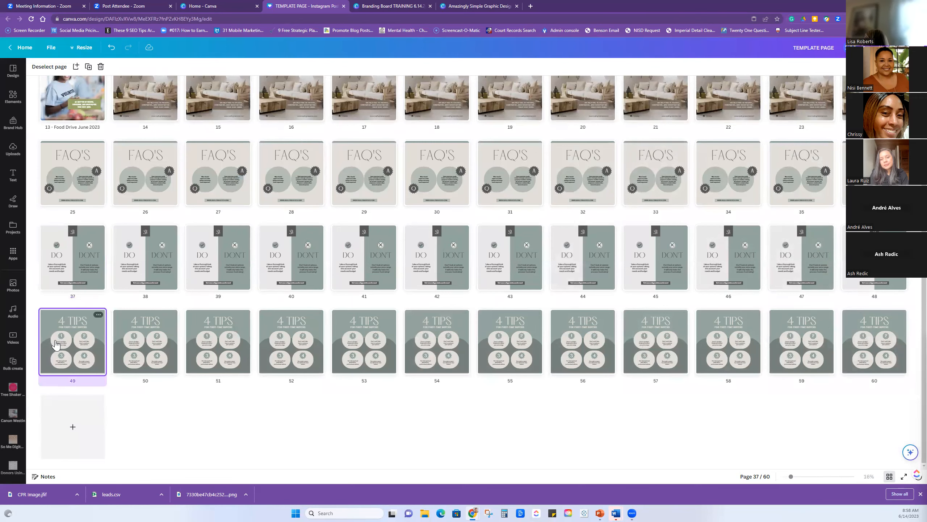
{"action": "double_click", "coordinate": [56, 344]}
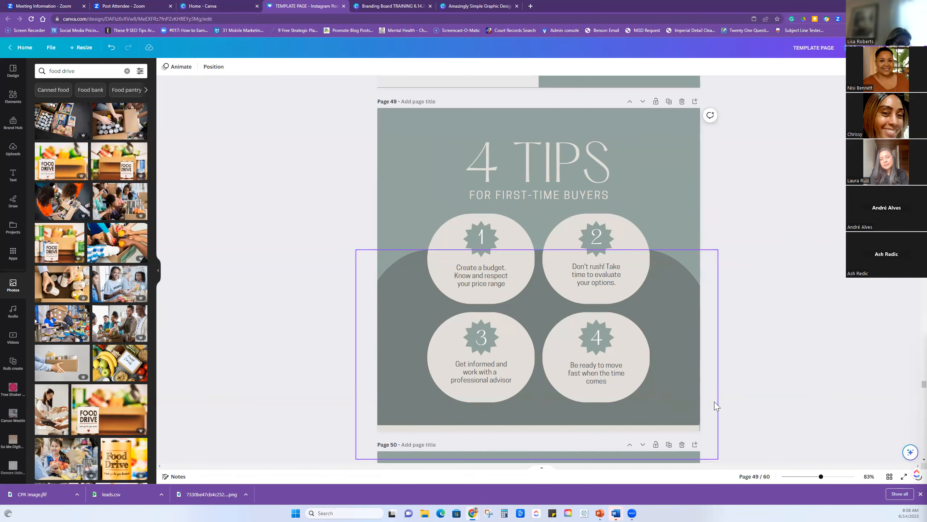
{"action": "left_click", "coordinate": [889, 477]}
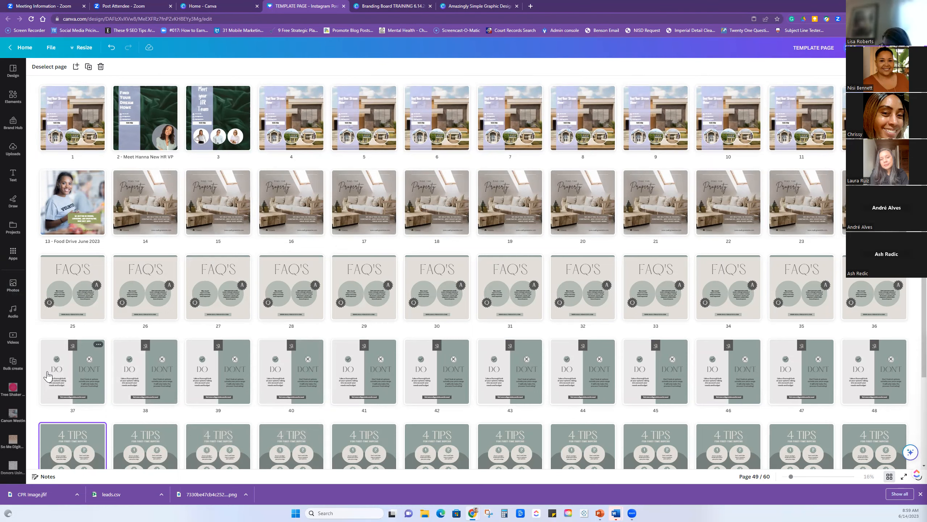
{"action": "scroll", "coordinate": [47, 376], "scroll_direction": "down", "scroll_amount": 1}
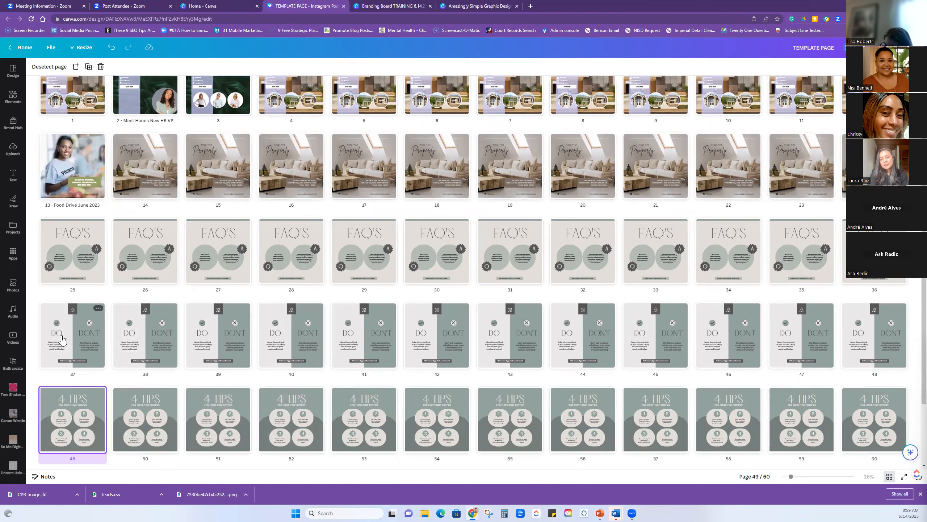
{"action": "scroll", "coordinate": [62, 339], "scroll_direction": "down", "scroll_amount": 1}
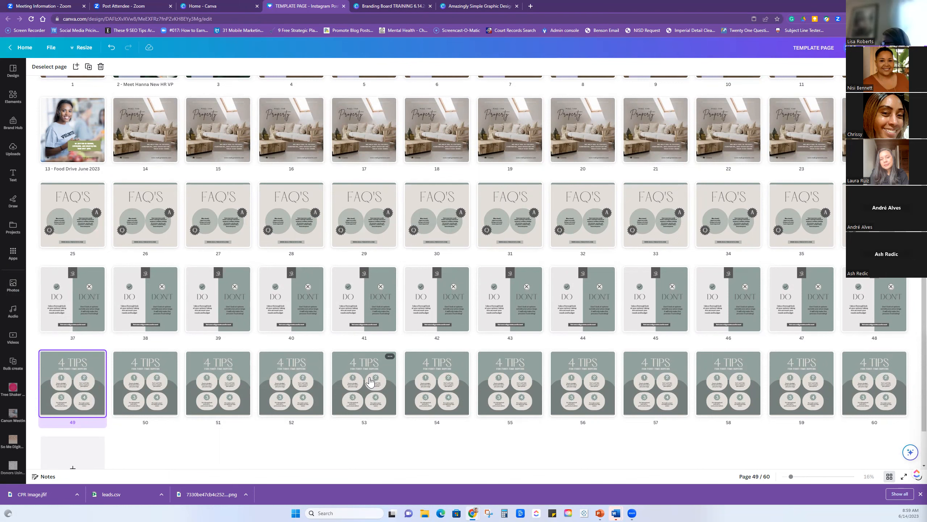
{"action": "scroll", "coordinate": [370, 381], "scroll_direction": "up", "scroll_amount": 2}
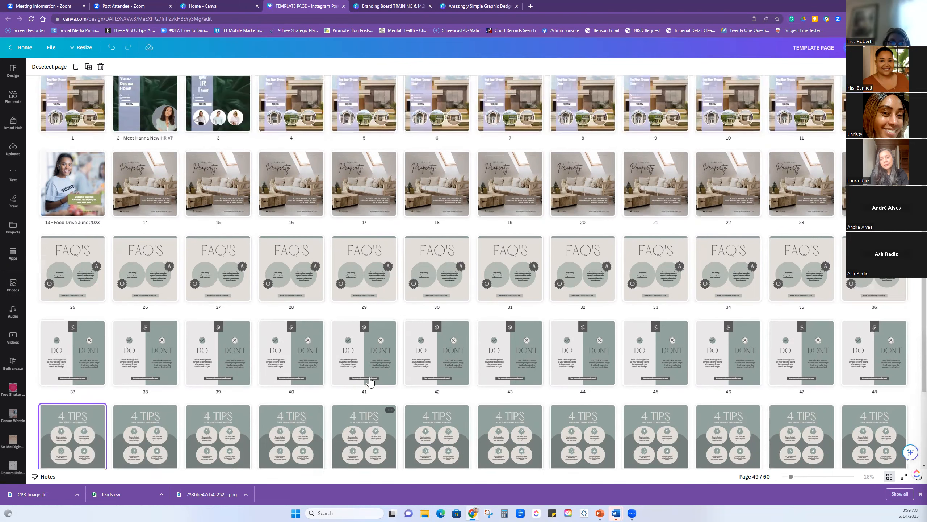
Create a new blank Doc from the Canva home page and title it "Church Groups"
{"action": "left_click", "coordinate": [217, 11]}
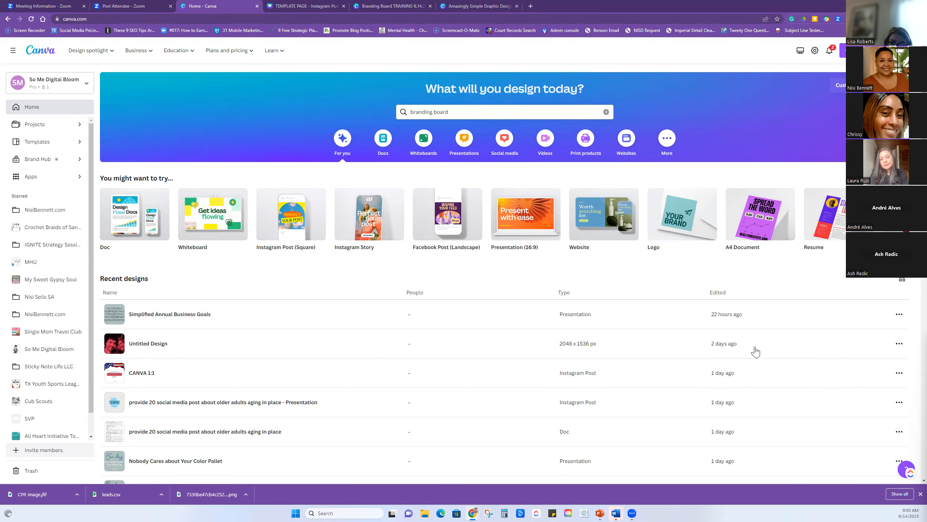
{"action": "left_click", "coordinate": [124, 225]}
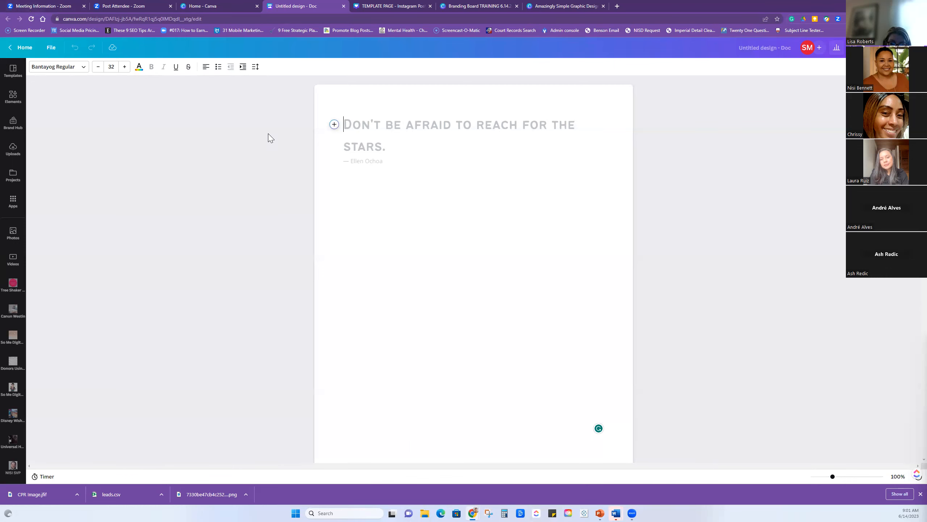
{"action": "left_click", "coordinate": [216, 7]}
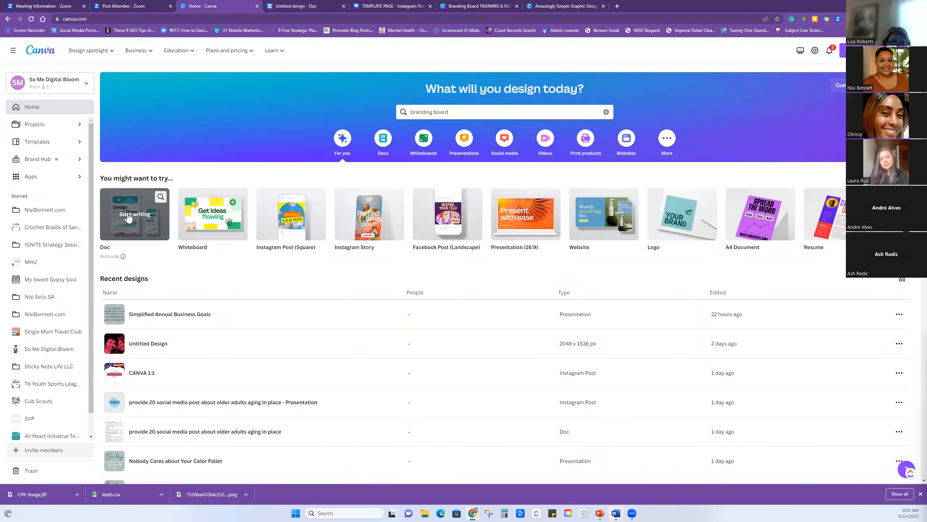
{"action": "left_click", "coordinate": [287, 6]}
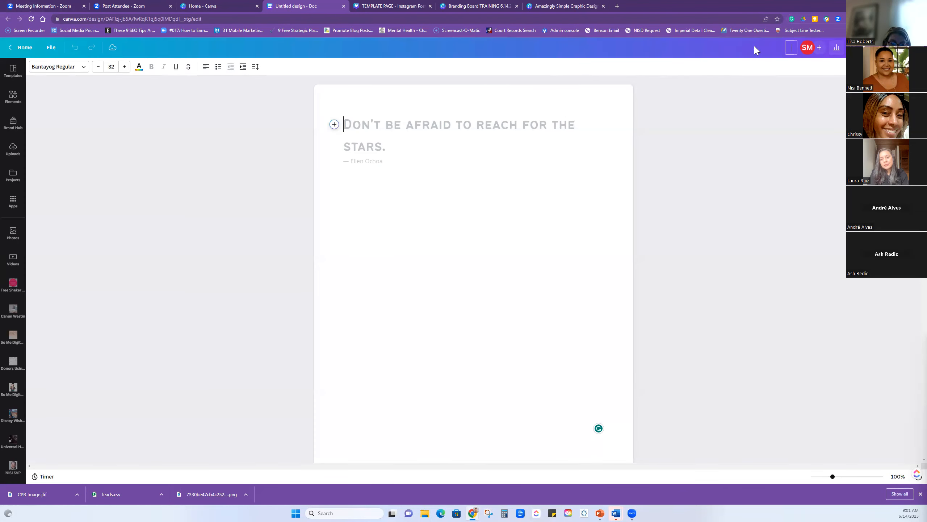
{"action": "type", "text": "Church Groups"}
{"action": "left_click", "coordinate": [356, 122]}
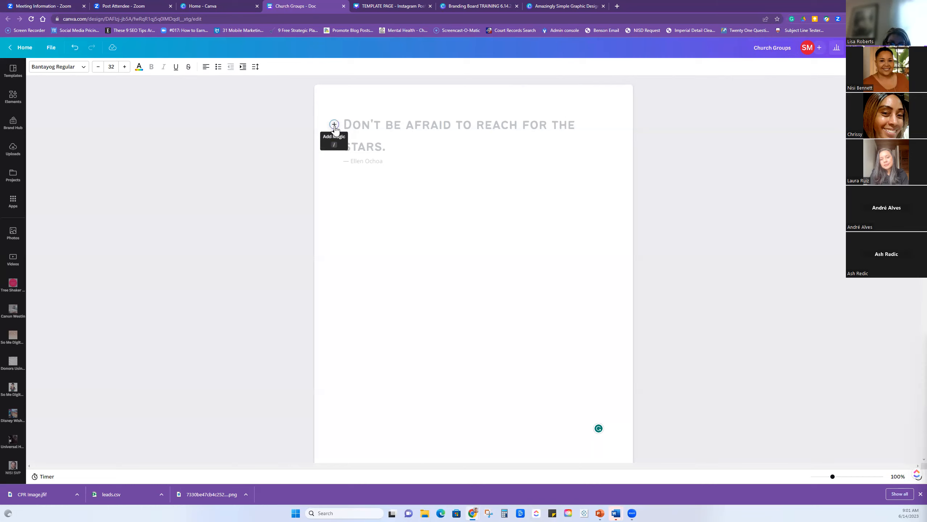
Generate text in the doc using Magic Write with the prompt "Create a list of 20 reasons why people should join our church groups"
{"action": "left_click", "coordinate": [335, 125]}
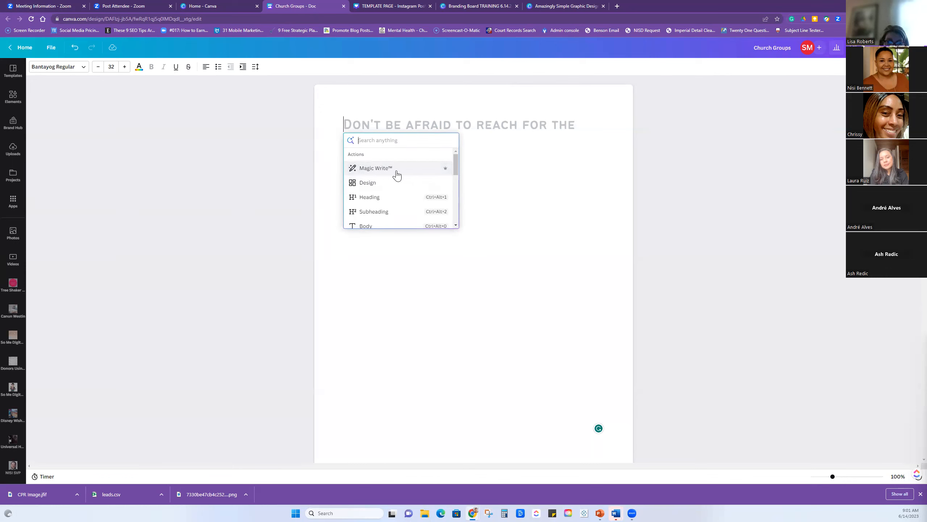
{"action": "left_click", "coordinate": [372, 169]}
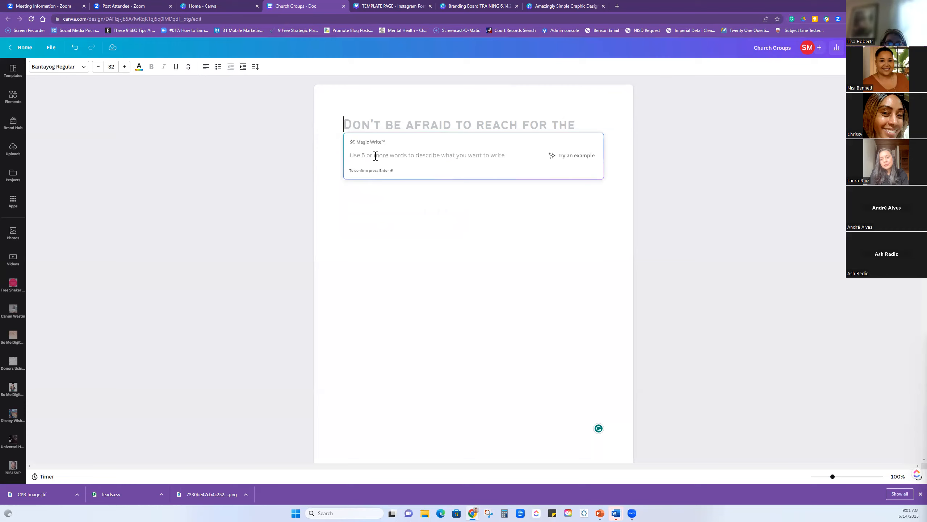
{"action": "type", "text": "Cr"}
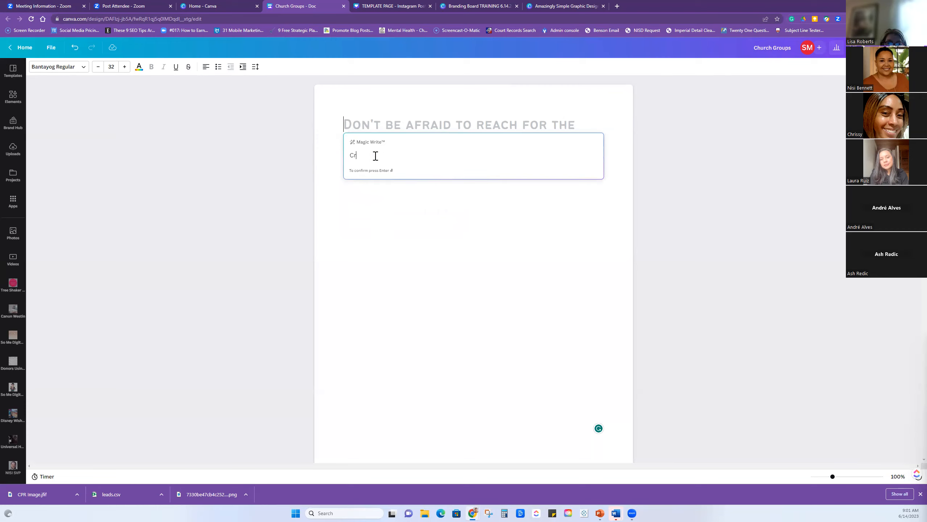
{"action": "type", "text": "eate a list of 20 reasons whay people shoulr"}
{"action": "key", "text": "BackSpace"}
{"action": "type", "text": "d jo"}
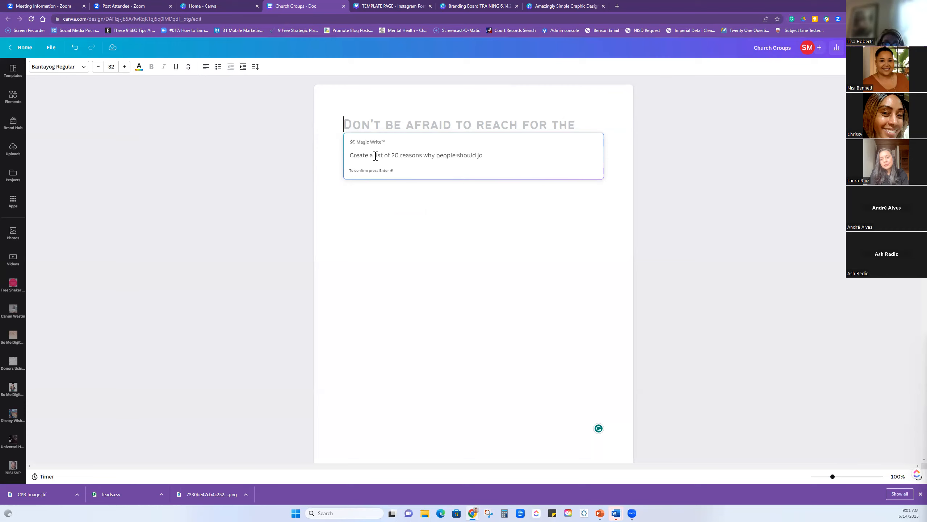
{"action": "type", "text": "in our church groups"}
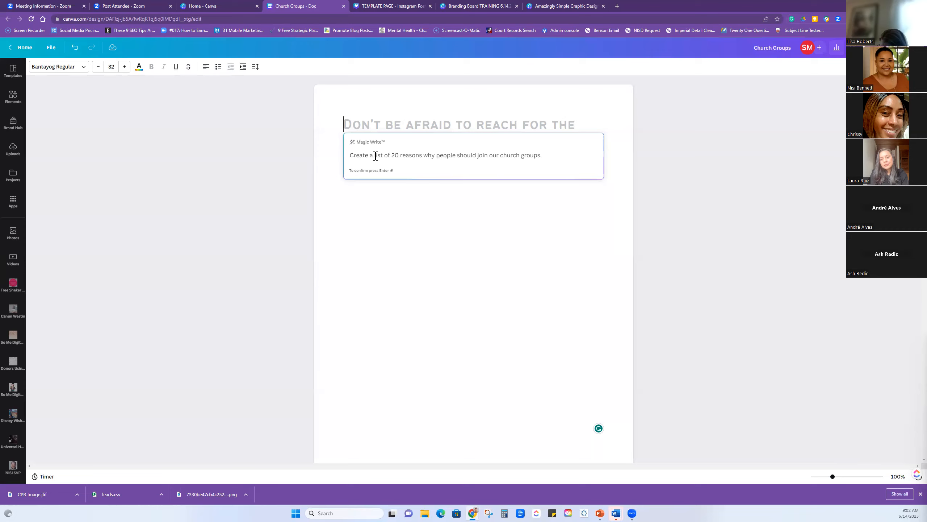
{"action": "key", "text": "Return"}
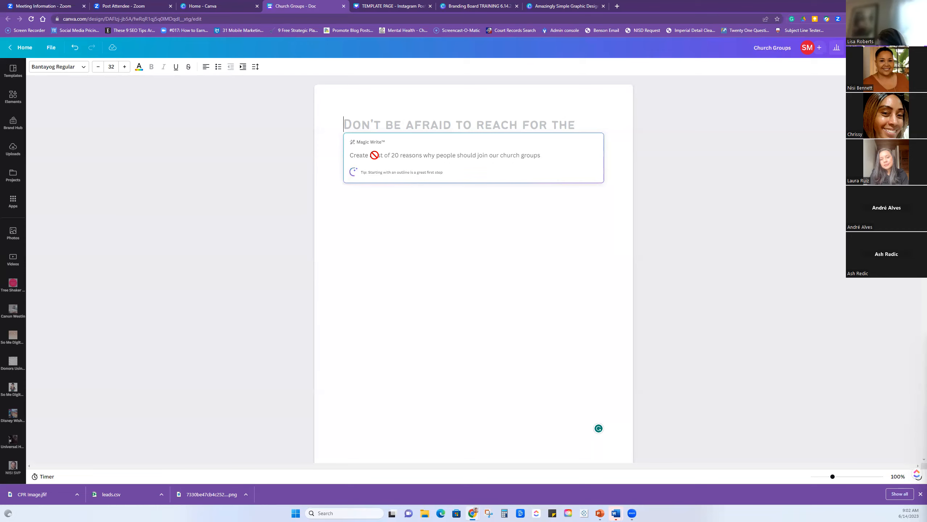
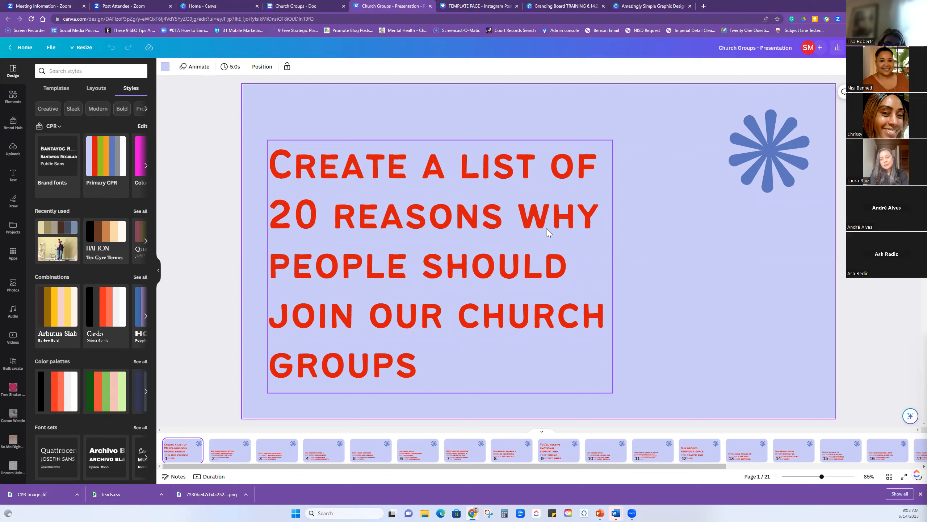
Review the presentation's pages as a grid and resize the design to Instagram Post (Square)
{"action": "scroll", "coordinate": [551, 237], "scroll_direction": "down", "scroll_amount": 1}
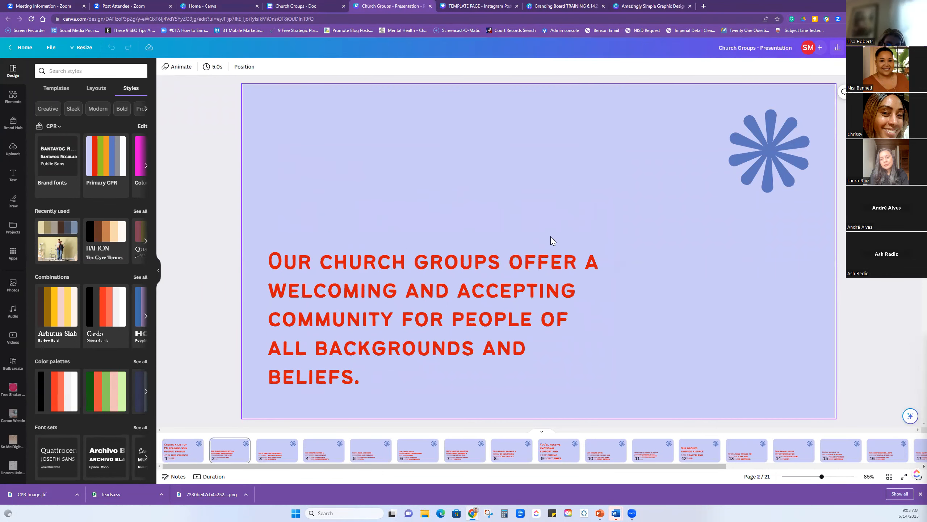
{"action": "left_click", "coordinate": [889, 476]}
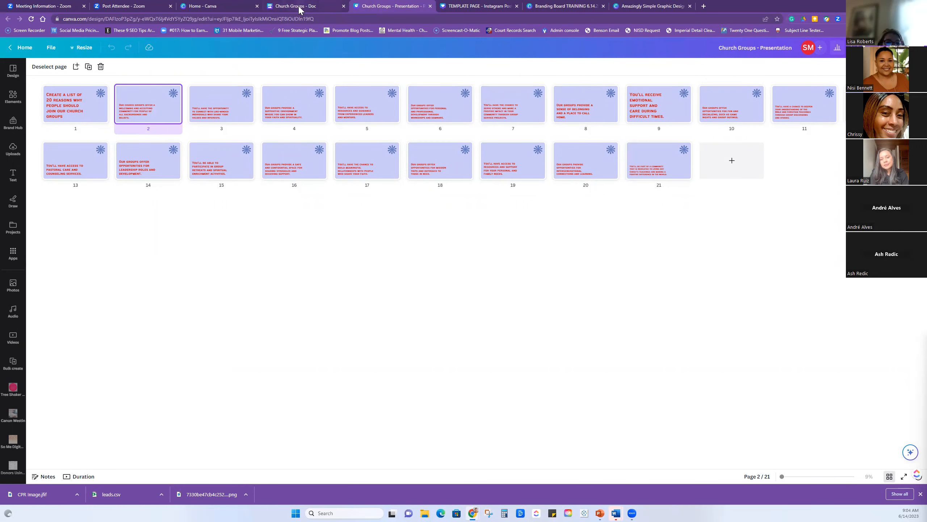
{"action": "left_click", "coordinate": [84, 48]}
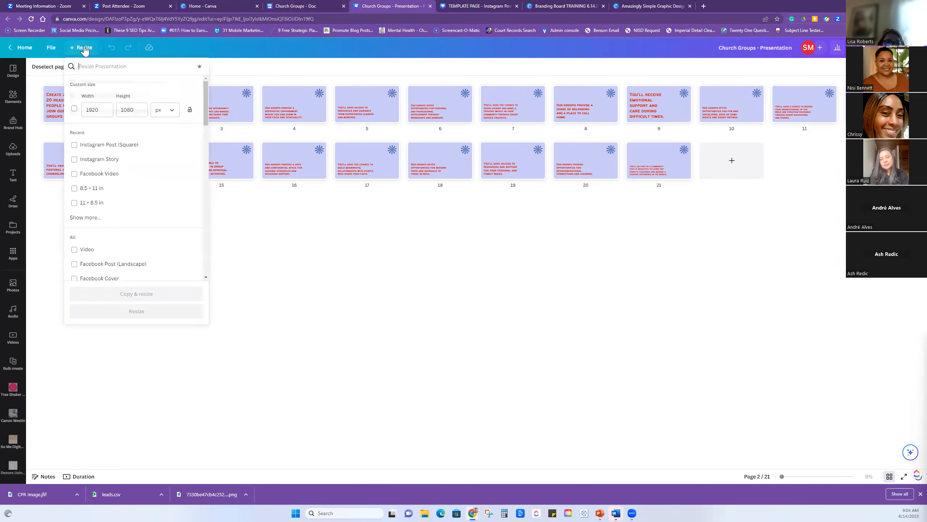
{"action": "left_click", "coordinate": [97, 146]}
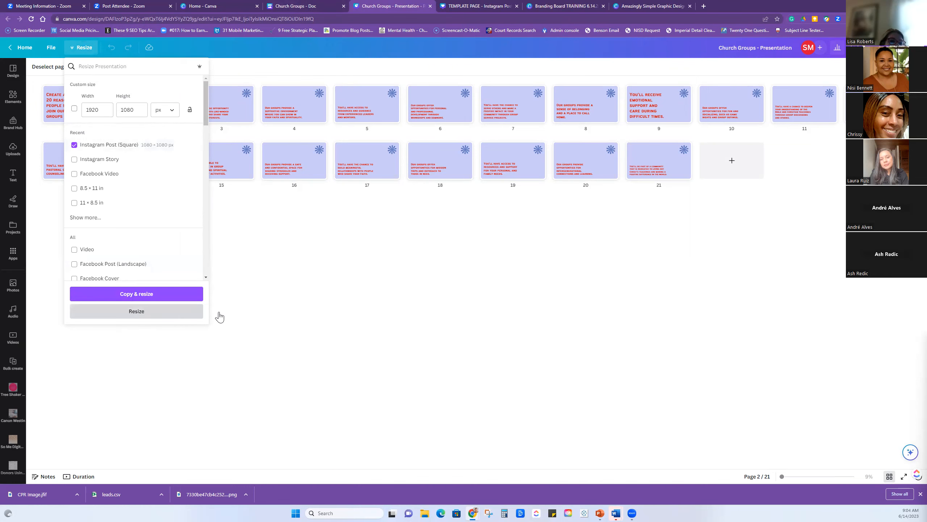
{"action": "left_click", "coordinate": [199, 312]}
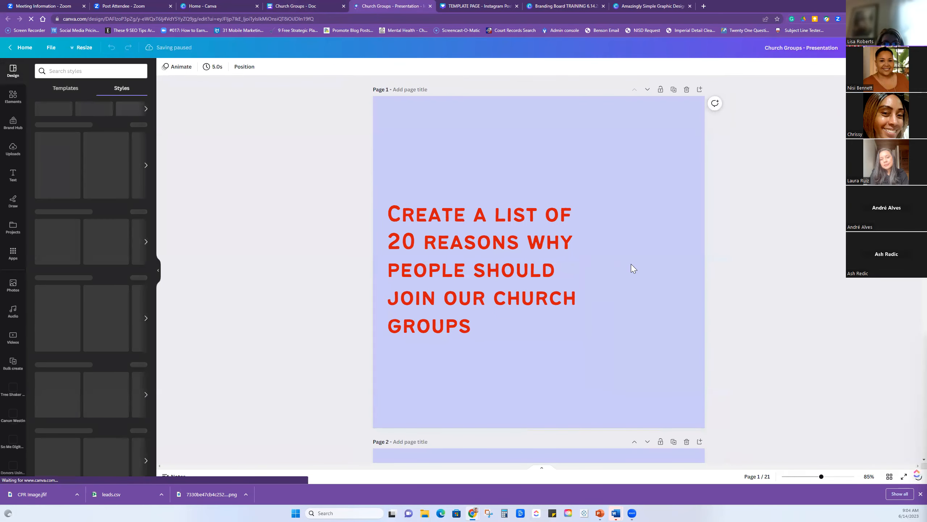
Return to the Church Groups doc, dismiss the design chooser and copy the text of reason 3
{"action": "left_click", "coordinate": [282, 7]}
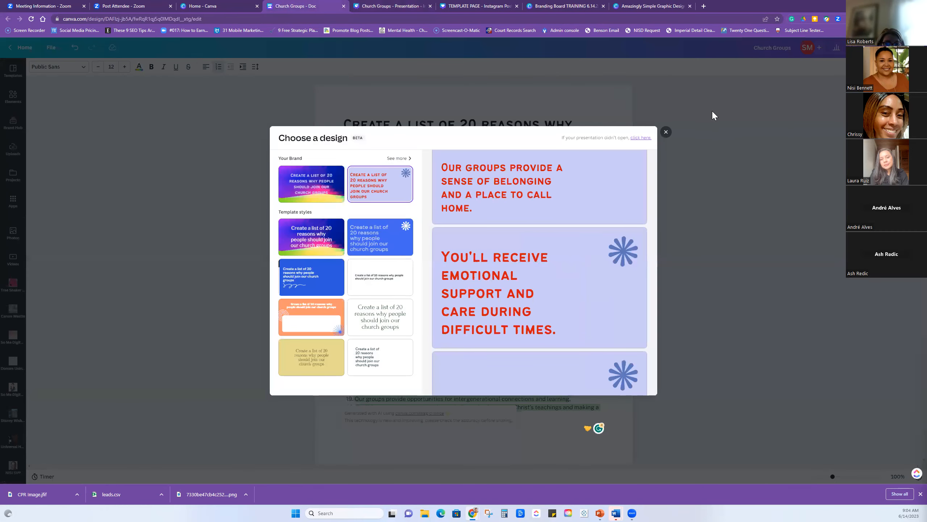
{"action": "left_click", "coordinate": [666, 132]}
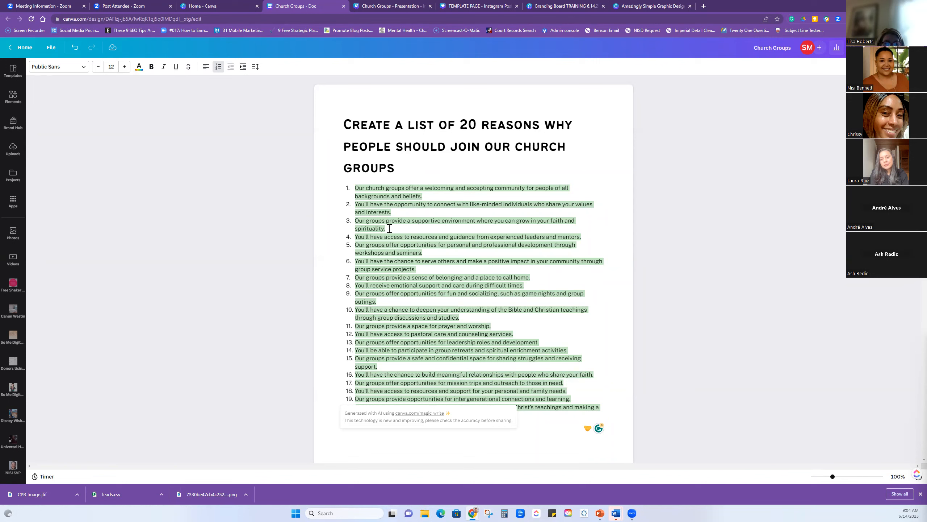
{"action": "left_click_drag", "start_coordinate": [386, 228], "coordinate": [359, 222]}
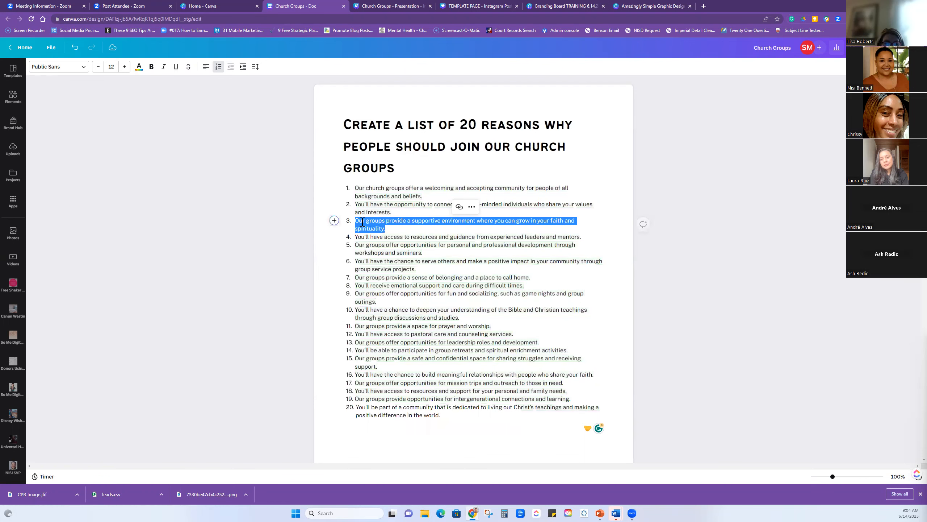
{"action": "right_click", "coordinate": [360, 223]}
{"action": "left_click", "coordinate": [378, 249]}
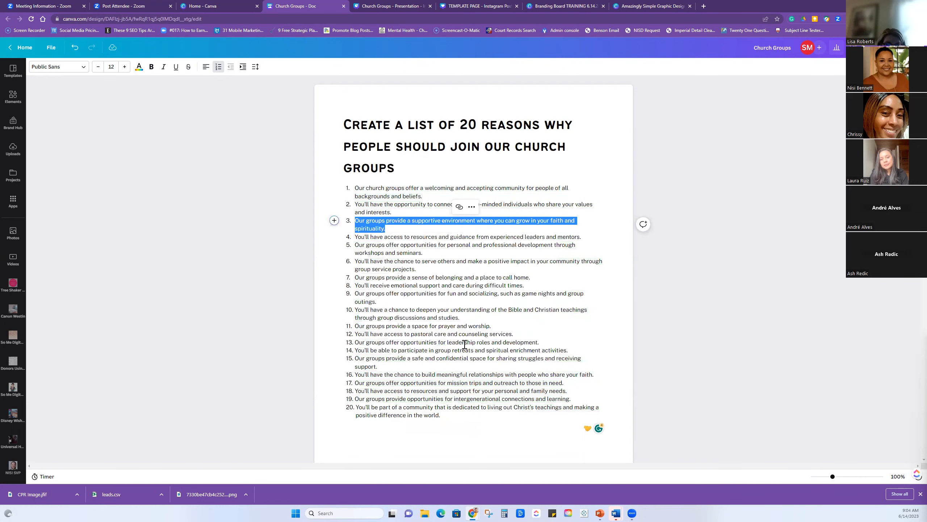
Below the list, generate text with Magic Write using the prompt "create a blog about" followed by the copied reason 3
{"action": "left_click", "coordinate": [474, 379]}
{"action": "key", "text": "Return"}
{"action": "key", "text": "Return"}
{"action": "key", "text": "Return"}
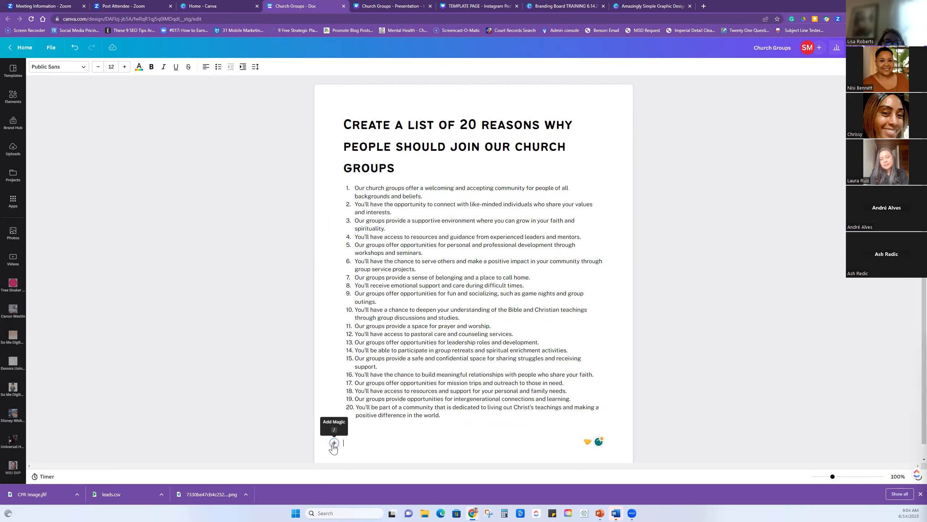
{"action": "left_click", "coordinate": [334, 444]}
{"action": "left_click", "coordinate": [375, 380]}
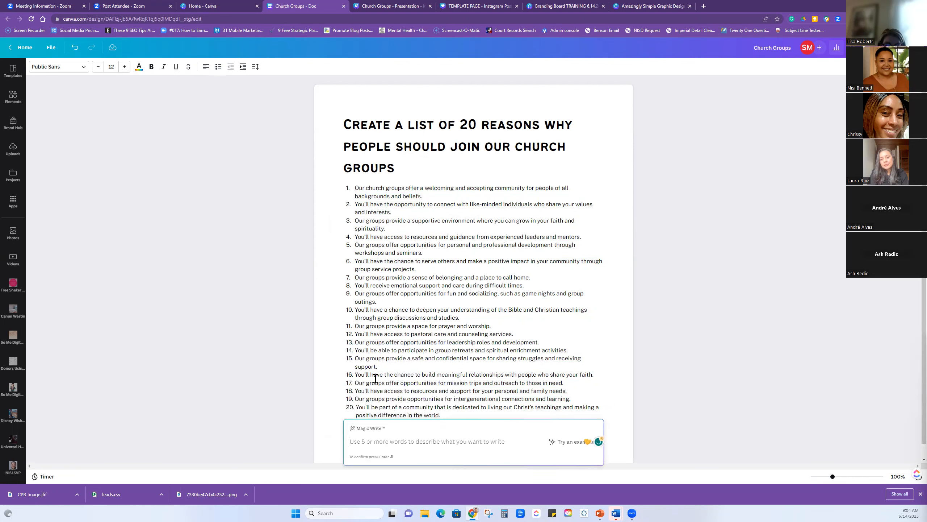
{"action": "type", "text": "create a"}
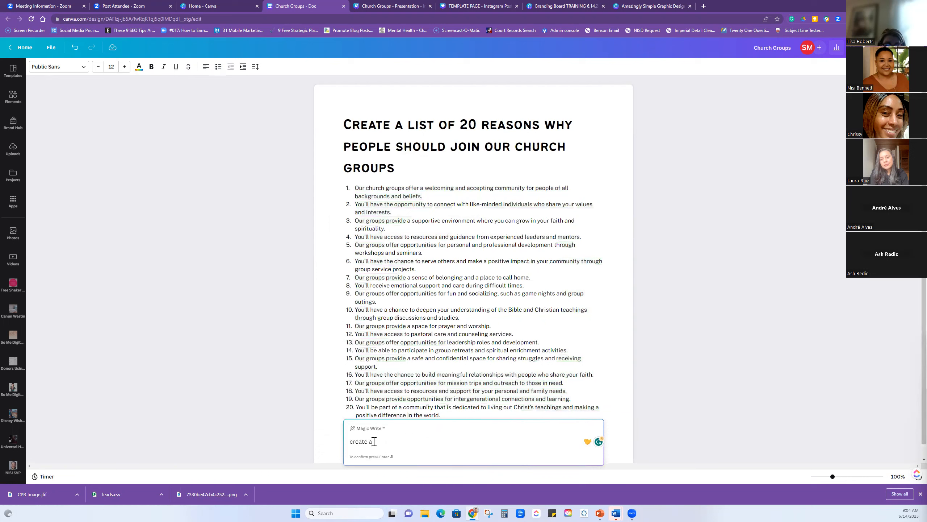
{"action": "type", "text": " blog about"}
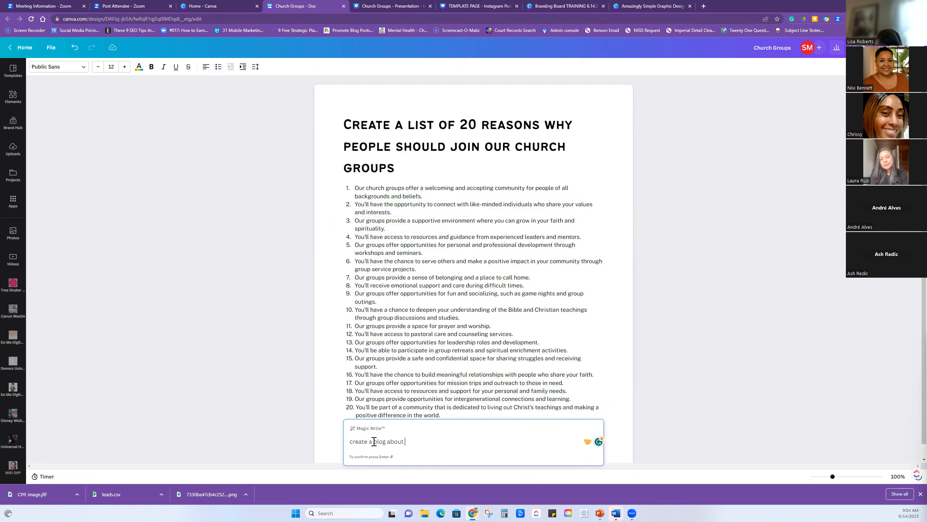
{"action": "key", "text": "ctrl+v"}
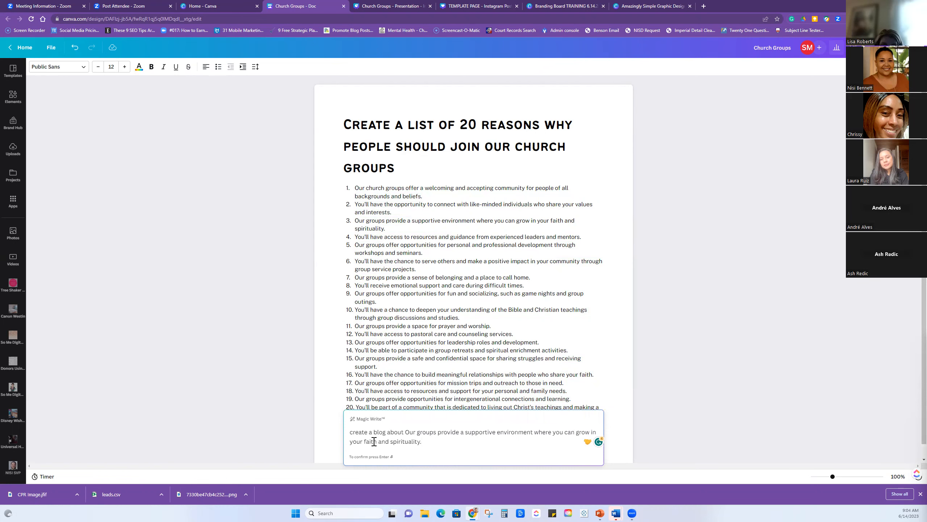
{"action": "key", "text": "Return"}
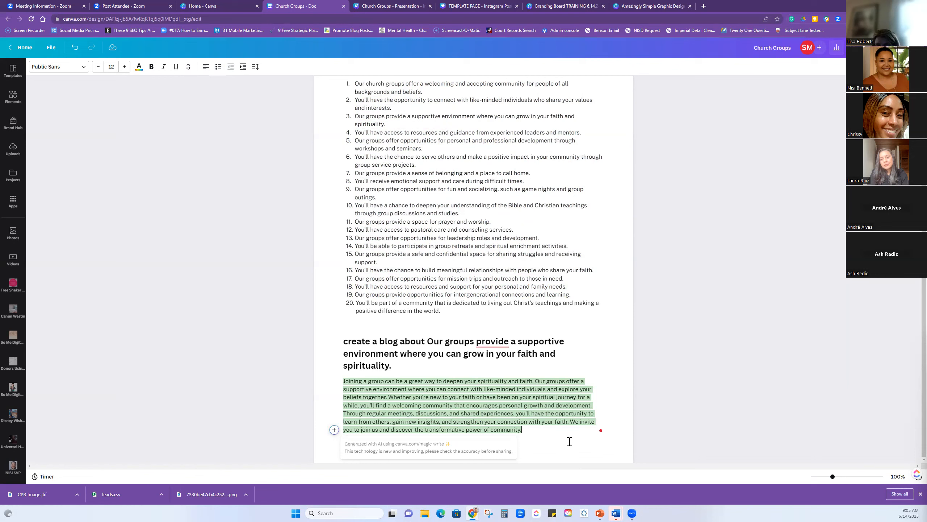
Begin another Magic Write prompt below the blog text with "create a blog post about" followed by the copied reason 3
{"action": "left_click", "coordinate": [556, 438]}
{"action": "scroll", "coordinate": [555, 437], "scroll_direction": "down", "scroll_amount": 1}
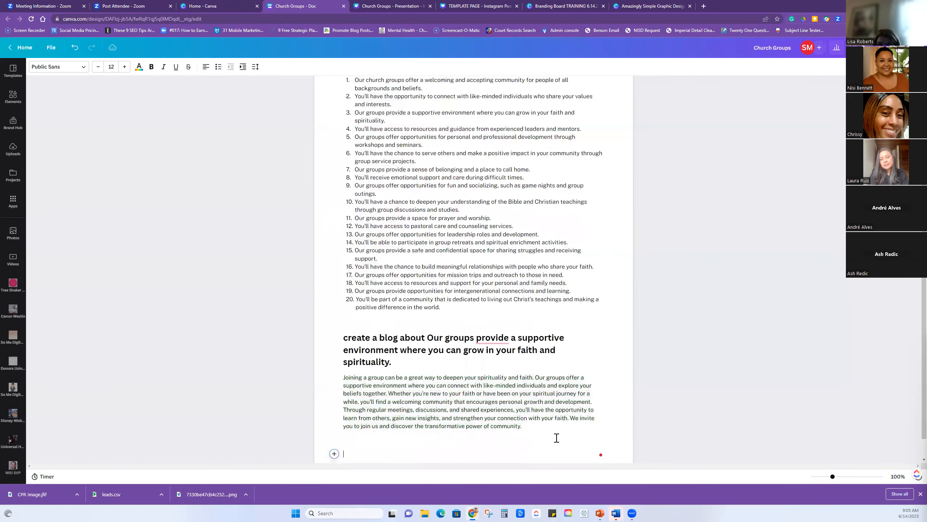
{"action": "left_click", "coordinate": [334, 429]}
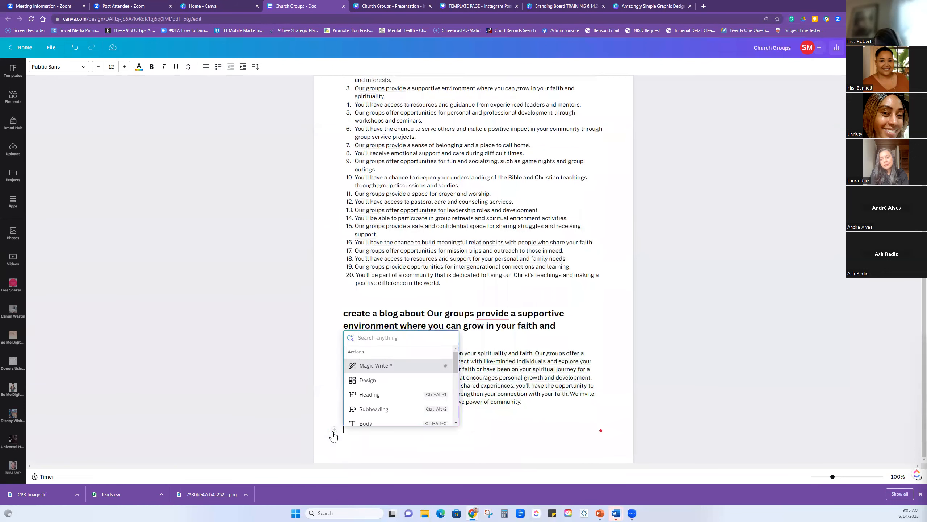
{"action": "left_click", "coordinate": [376, 366]}
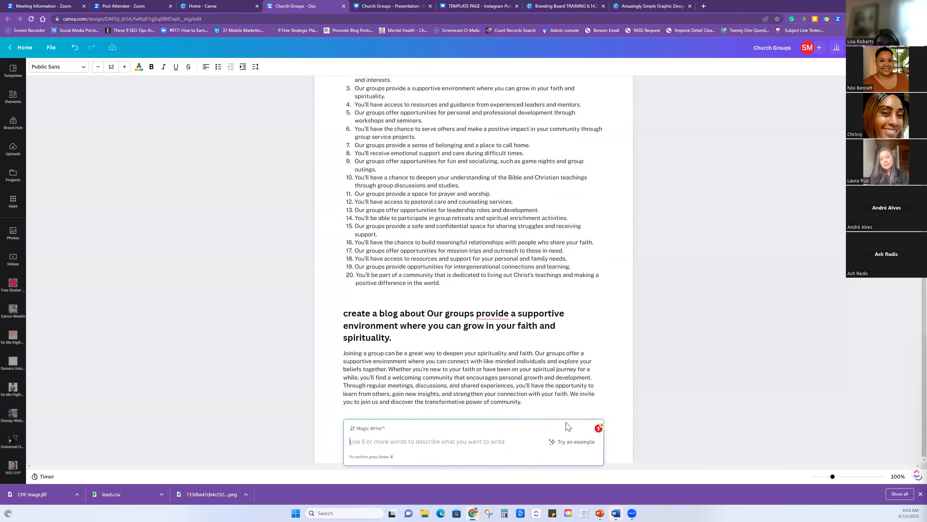
{"action": "type", "text": "create a blo"}
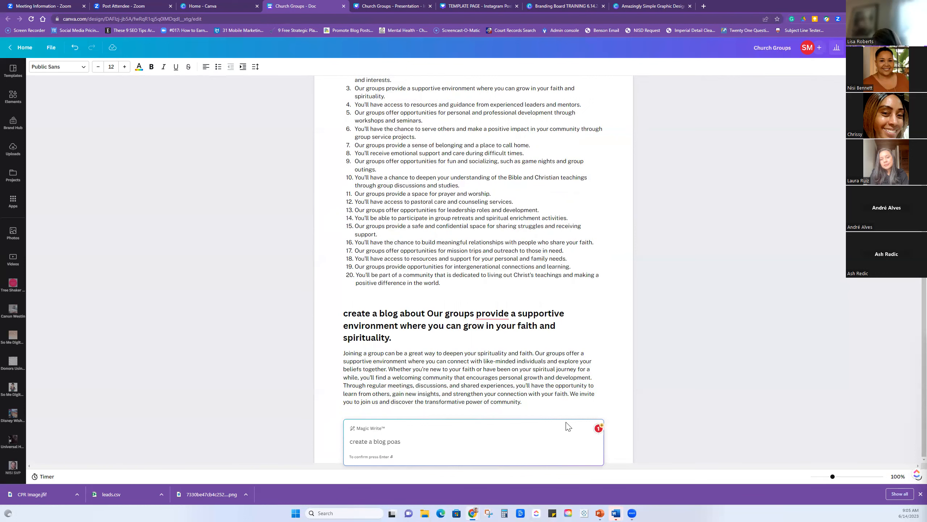
{"action": "type", "text": "g post about"}
{"action": "key", "text": "ctrl+v"}
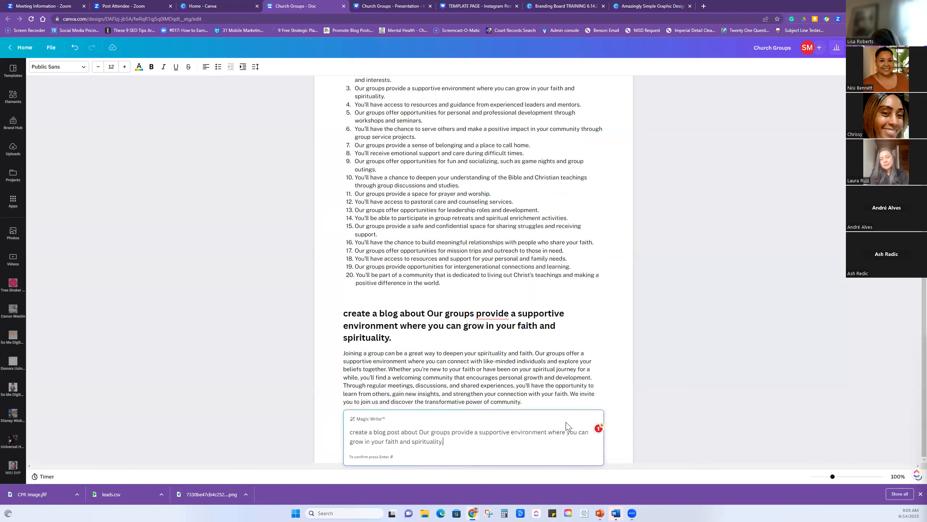
Extend the prompt with "Include the title, tagline, 4 take away points and make it 400 words" and generate the blog post
{"action": "type", "text": "Include the title, tagline,"}
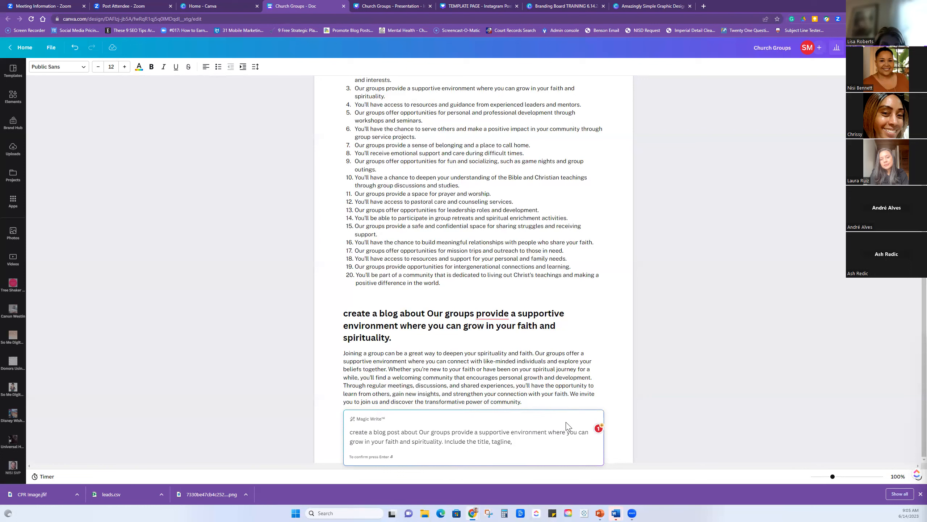
{"action": "type", "text": "4 take aways"}
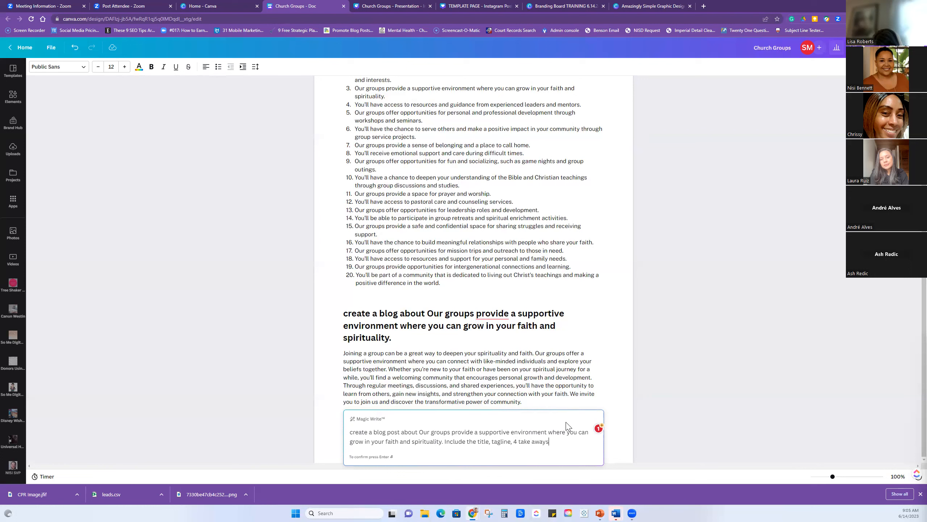
{"action": "key", "text": "BackSpace"}
{"action": "key", "text": "BackSpace"}
{"action": "key", "text": "BackSpace"}
{"action": "key", "text": "BackSpace"}
{"action": "key", "text": "BackSpace"}
{"action": "key", "text": "BackSpace"}
{"action": "type", "text": "points"}
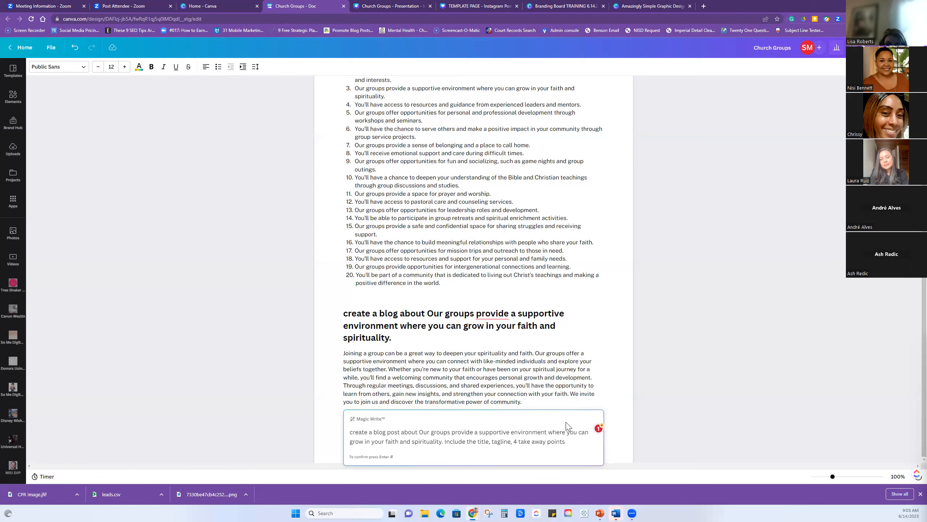
{"action": "type", "text": " and make it 400 words"}
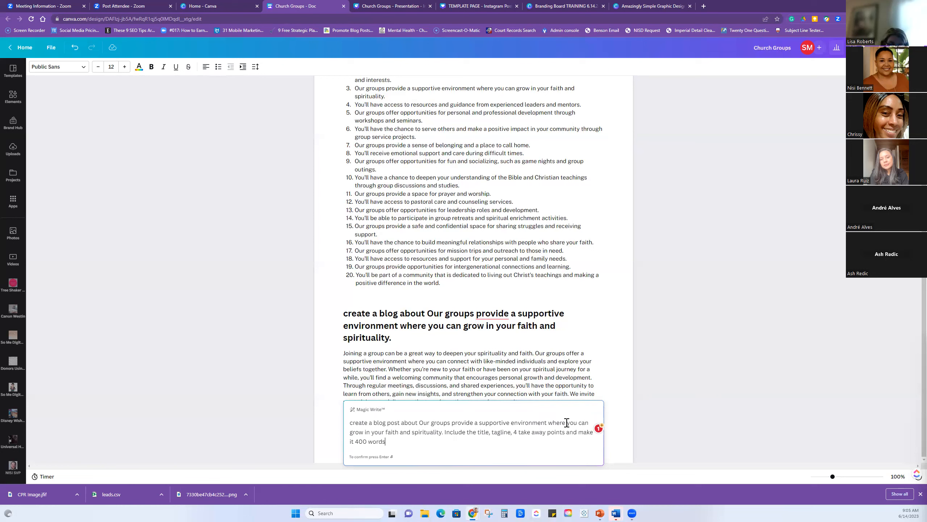
{"action": "key", "text": "Return"}
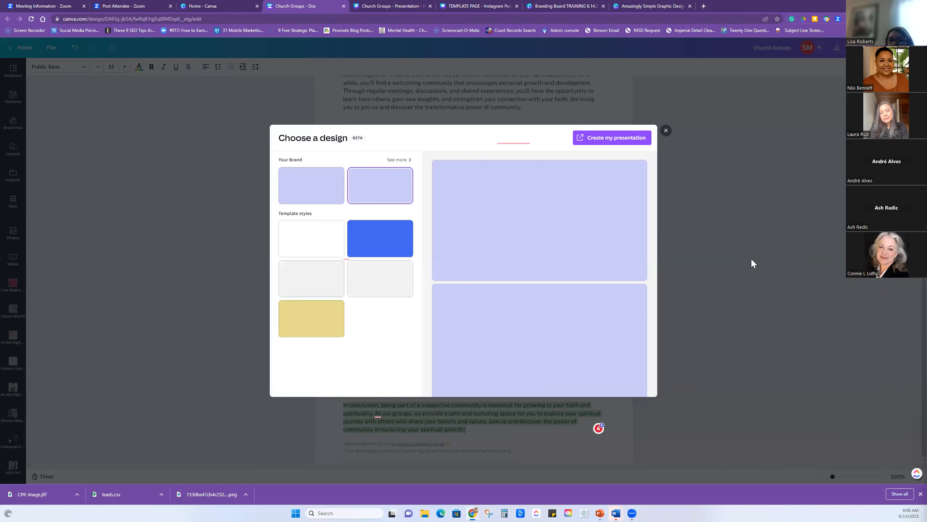
Create a presentation from the doc in the selected brand design and delete pages 1 to 24 in the page grid
{"action": "left_click", "coordinate": [614, 140]}
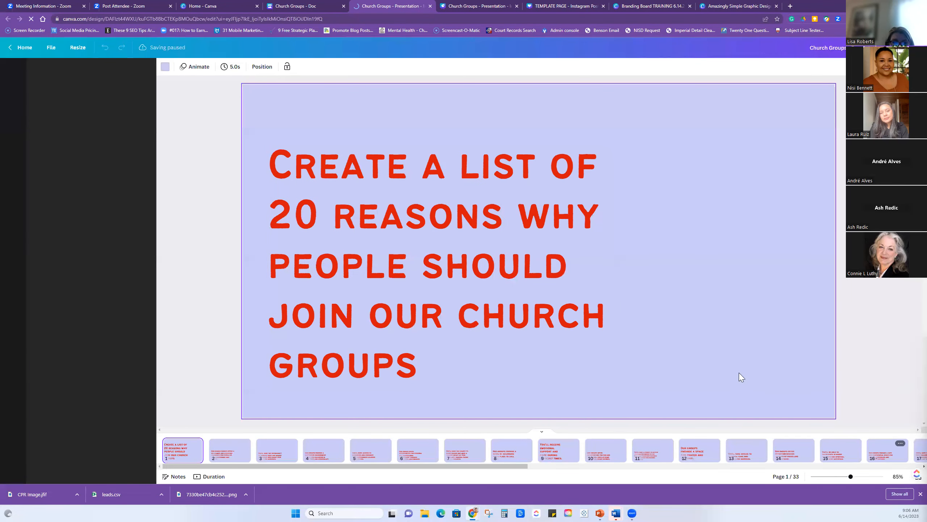
{"action": "left_click", "coordinate": [888, 476]}
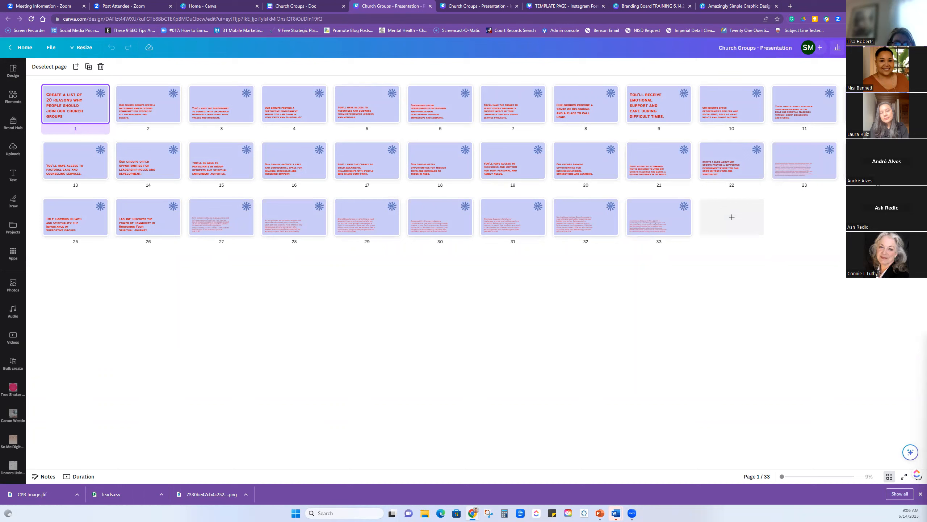
{"action": "mouse_move", "coordinate": [878, 161]}
{"action": "left_mouse_down"}
{"action": "mouse_move", "coordinate": [636, 127]}
{"action": "mouse_move", "coordinate": [659, 146]}
{"action": "mouse_move", "coordinate": [840, 146]}
{"action": "mouse_move", "coordinate": [876, 157]}
{"action": "left_mouse_up"}
{"action": "left_click_drag", "start_coordinate": [902, 202], "coordinate": [657, 93]}
{"action": "left_click_drag", "start_coordinate": [883, 81], "coordinate": [51, 168]}
{"action": "left_click_drag", "start_coordinate": [51, 168], "coordinate": [51, 168]}
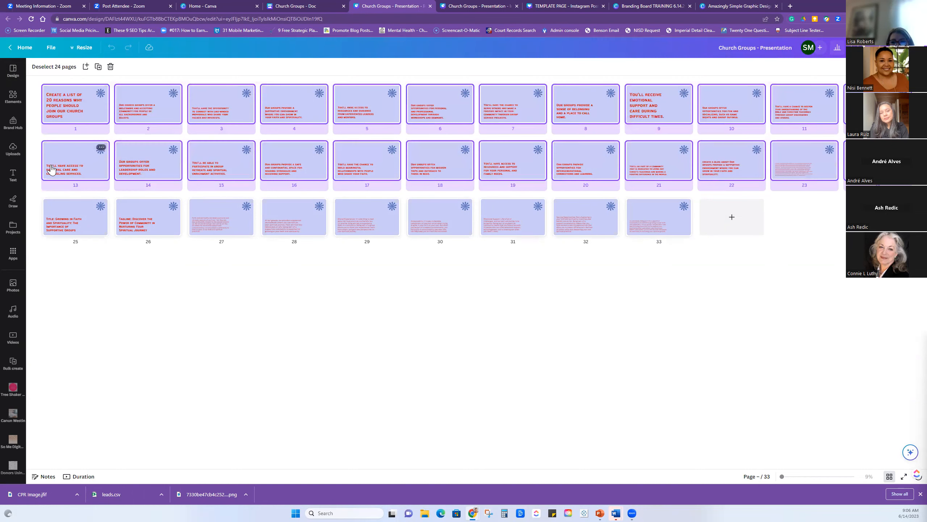
{"action": "left_click", "coordinate": [110, 67]}
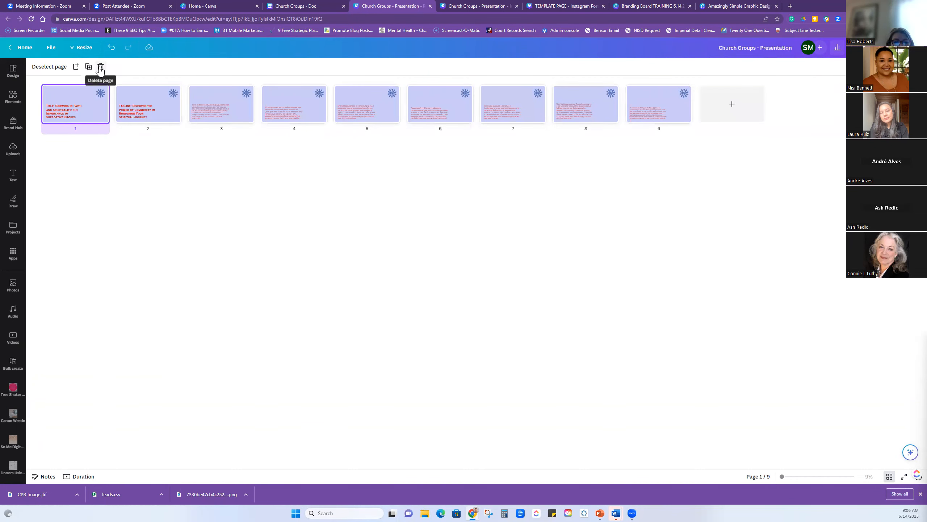
Leave the page grid, resize the presentation to Instagram Story and review the resized pages
{"action": "left_click", "coordinate": [889, 476]}
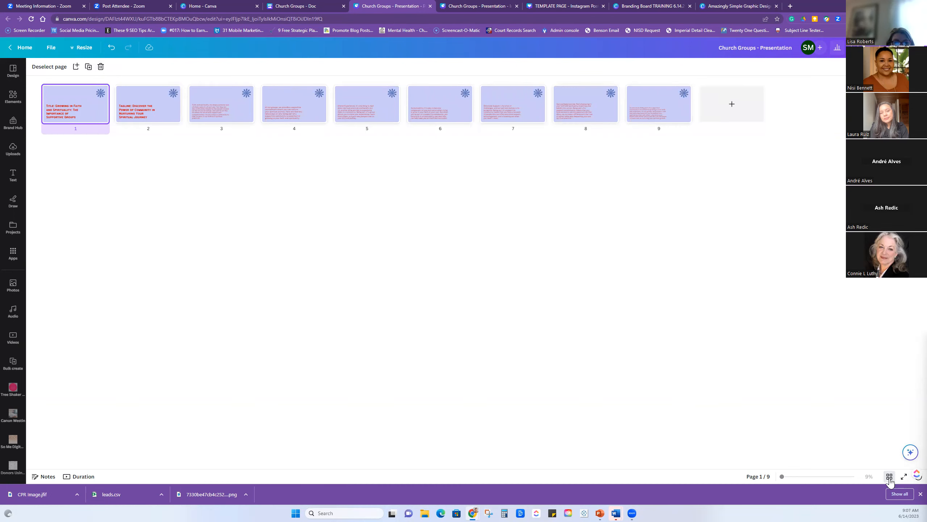
{"action": "left_click", "coordinate": [84, 47]}
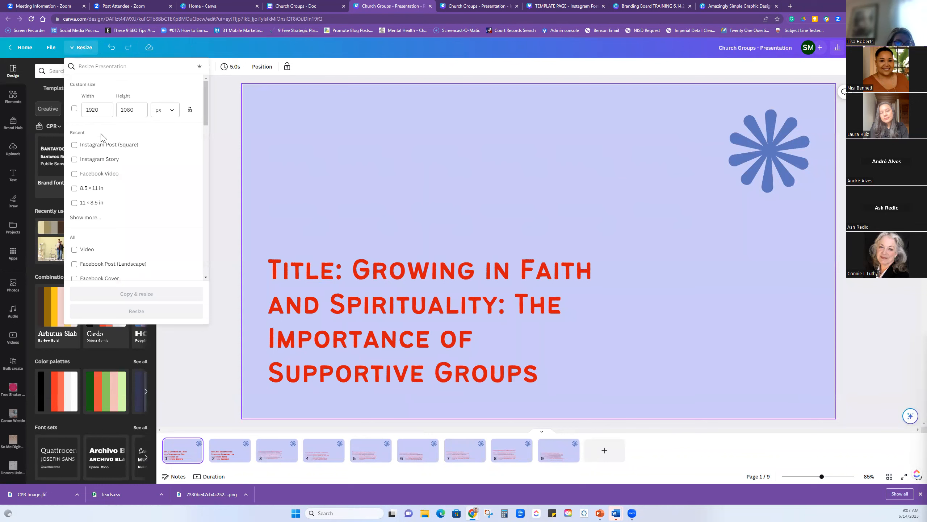
{"action": "left_click", "coordinate": [104, 160]}
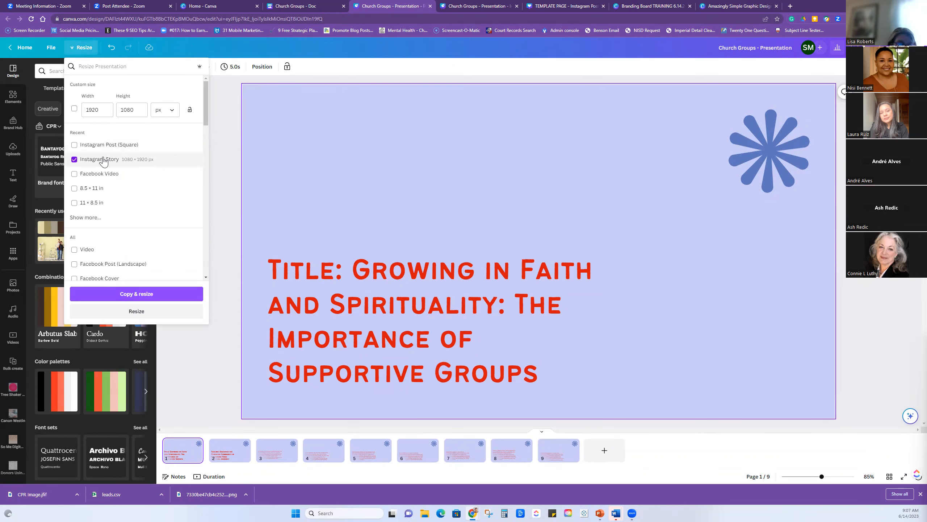
{"action": "left_click", "coordinate": [141, 310]}
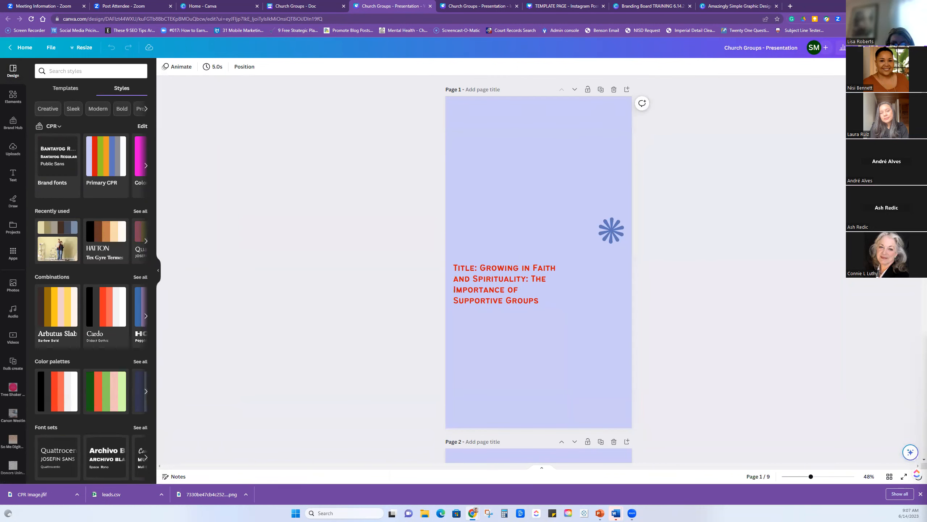
{"action": "scroll", "coordinate": [687, 190], "scroll_direction": "down", "scroll_amount": 10}
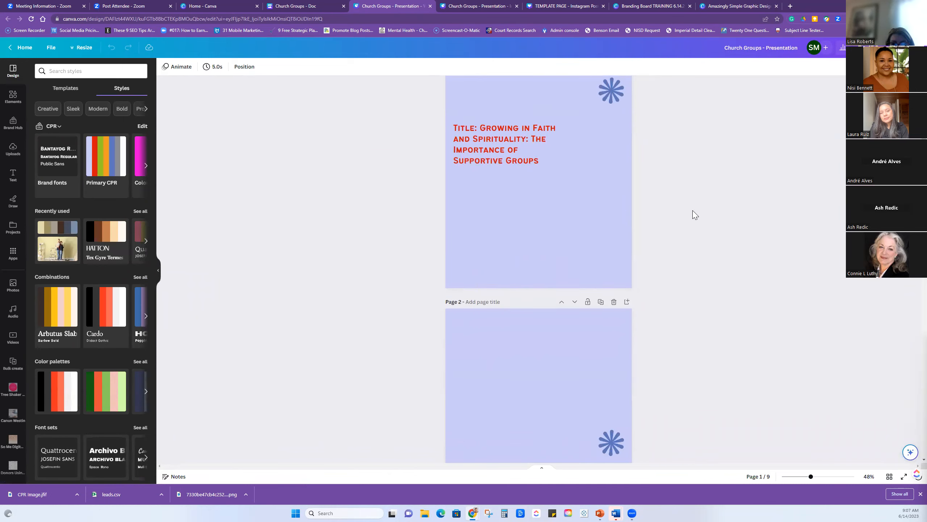
{"action": "scroll", "coordinate": [582, 182], "scroll_direction": "down", "scroll_amount": 3}
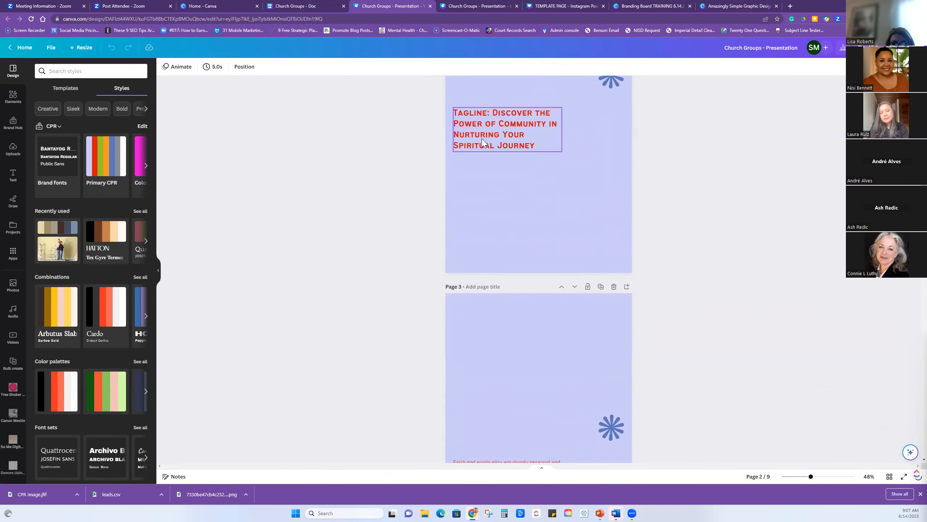
Examine the text and layout of the story-sized pages from page 2 through page 9, checking how the blog content fits each page
{"action": "scroll", "coordinate": [564, 311], "scroll_direction": "down", "scroll_amount": 5}
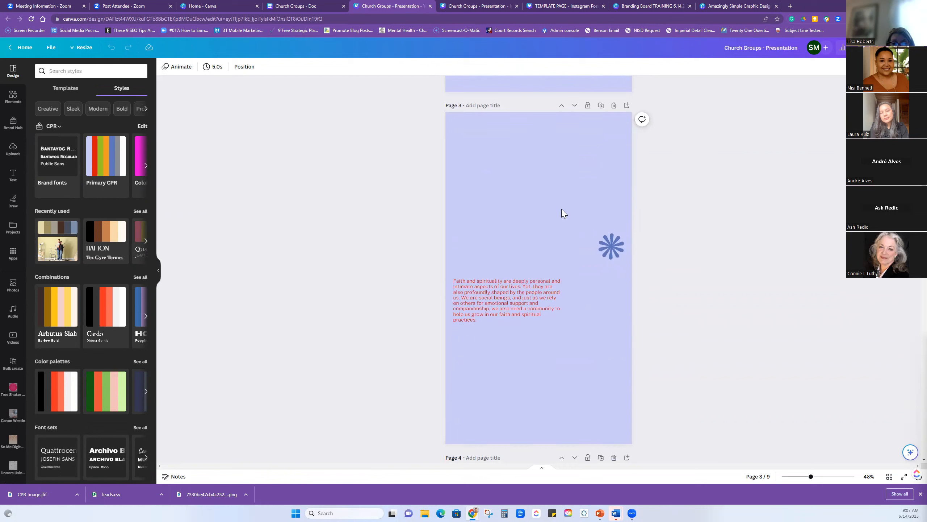
{"action": "scroll", "coordinate": [601, 286], "scroll_direction": "down", "scroll_amount": 5}
{"action": "scroll", "coordinate": [642, 281], "scroll_direction": "down", "scroll_amount": 5}
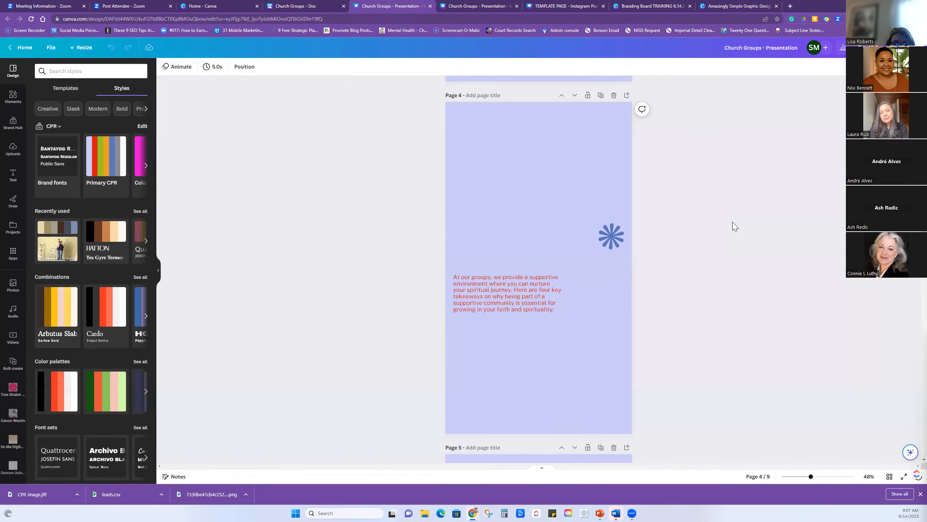
{"action": "scroll", "coordinate": [734, 226], "scroll_direction": "down", "scroll_amount": 4}
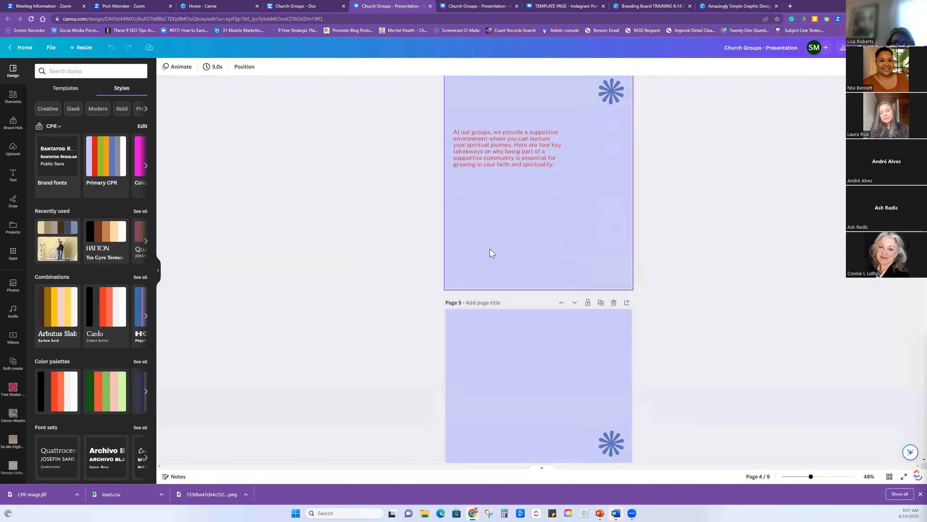
{"action": "scroll", "coordinate": [785, 266], "scroll_direction": "down", "scroll_amount": 5}
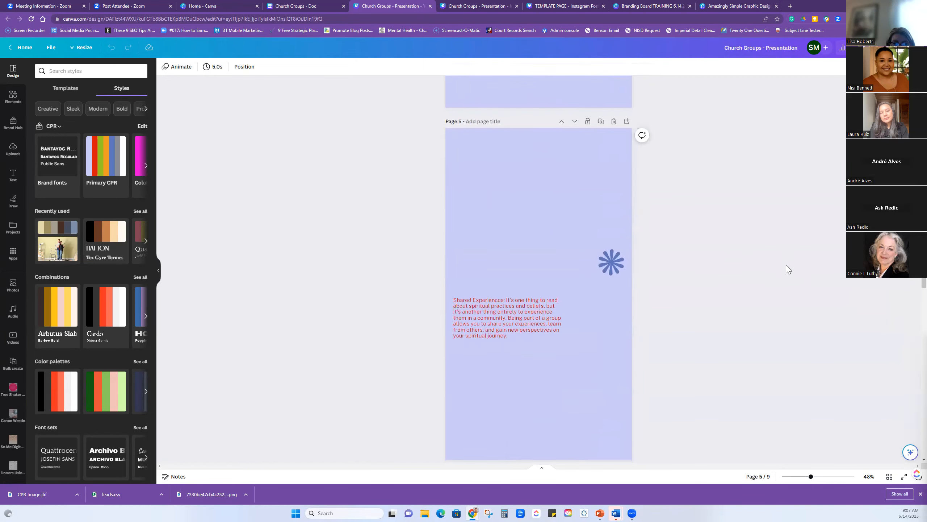
{"action": "scroll", "coordinate": [551, 238], "scroll_direction": "down", "scroll_amount": 20}
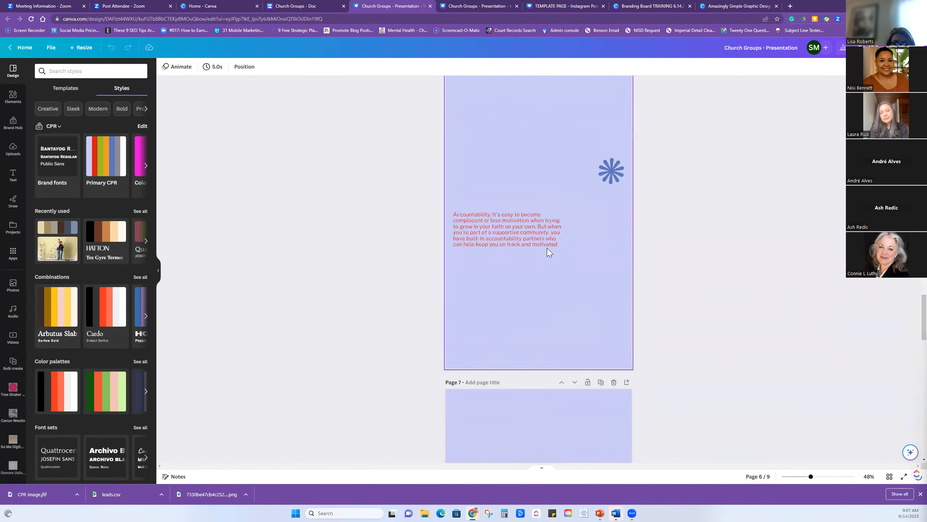
{"action": "scroll", "coordinate": [549, 252], "scroll_direction": "down", "scroll_amount": 8}
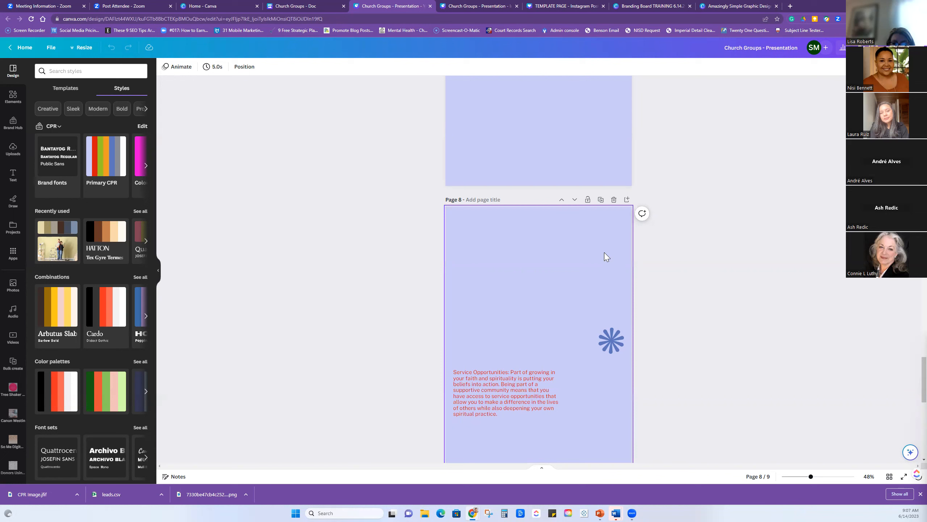
{"action": "scroll", "coordinate": [555, 229], "scroll_direction": "down", "scroll_amount": 10}
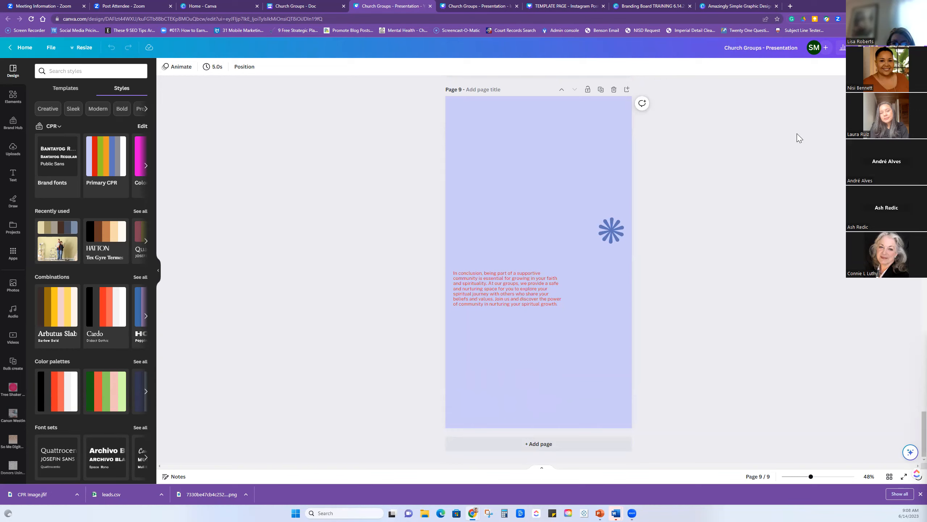
{"action": "scroll", "coordinate": [797, 140], "scroll_direction": "up", "scroll_amount": 15}
{"action": "scroll", "coordinate": [753, 144], "scroll_direction": "up", "scroll_amount": 20}
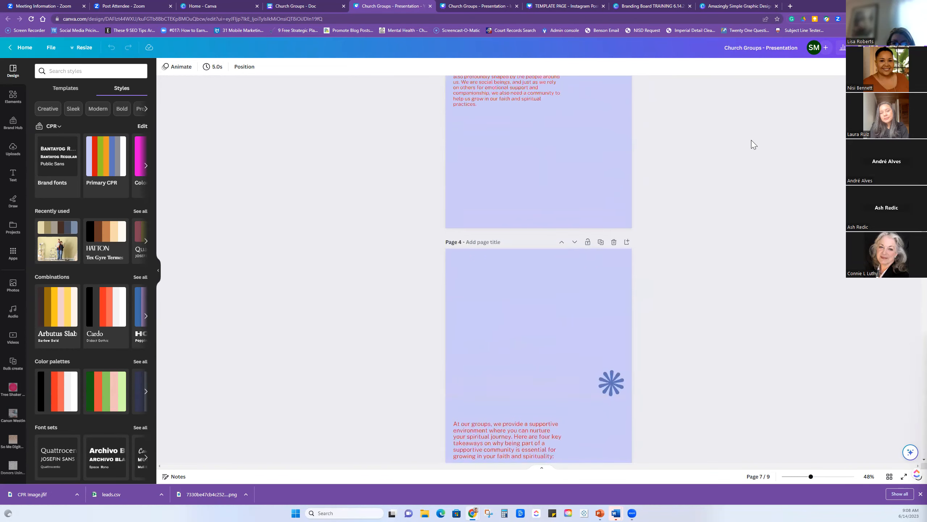